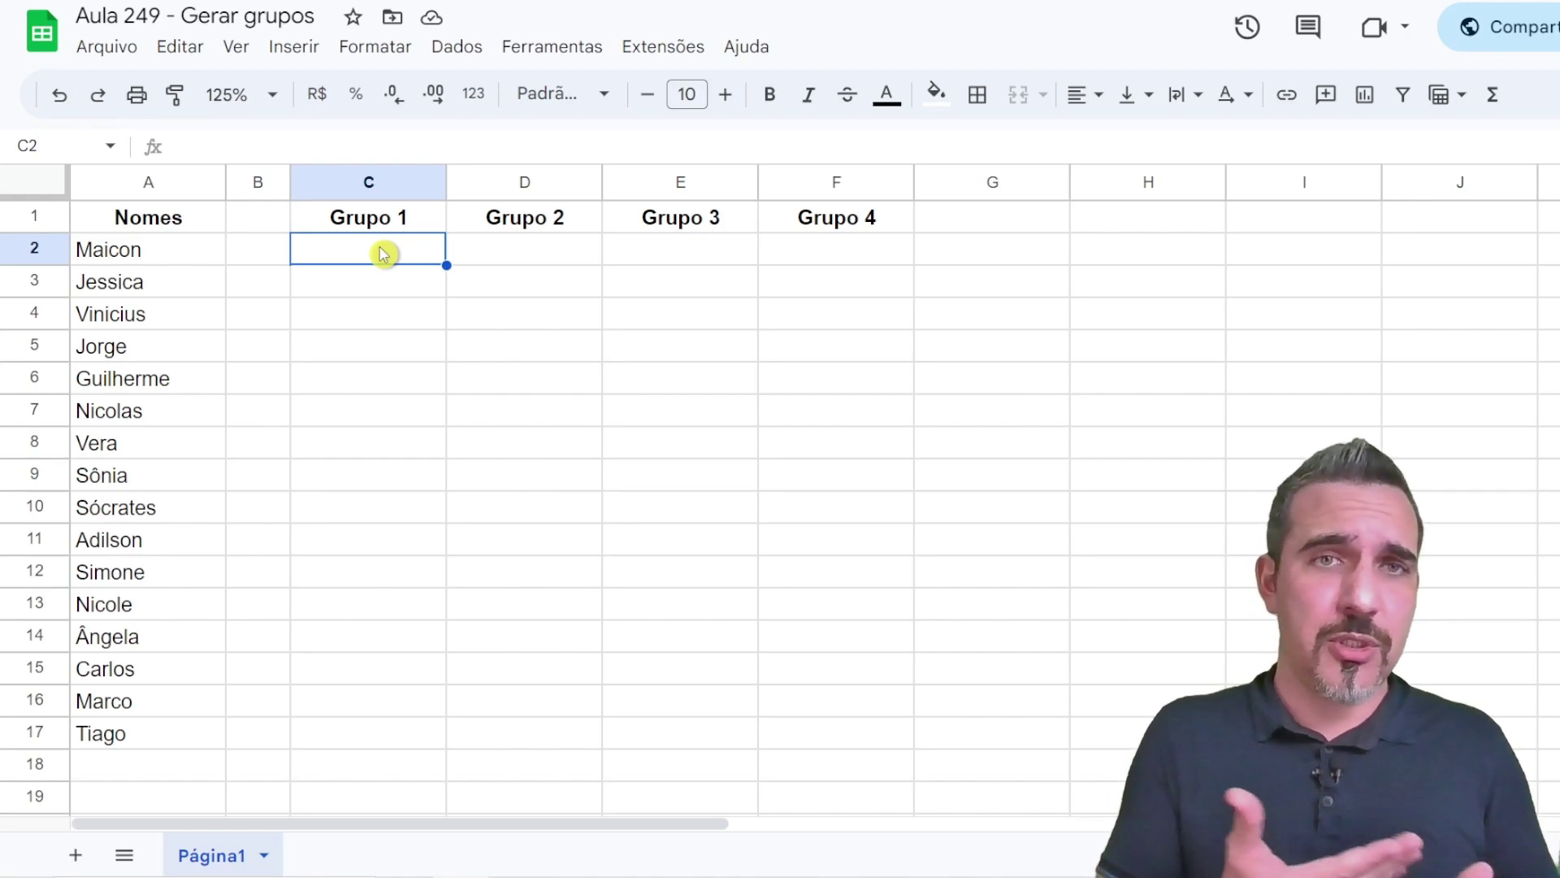
# Review the empty group area C2:F5, column by column, and the list of names in A2:A17
pyautogui.moveTo(384, 253); pyautogui.dragTo(382, 349)
pyautogui.moveTo(524, 252); pyautogui.dragTo(524, 347)
pyautogui.moveTo(675, 256); pyautogui.dragTo(687, 351)
pyautogui.moveTo(843, 258); pyautogui.dragTo(843, 352)
pyautogui.moveTo(425, 261); pyautogui.dragTo(819, 360)
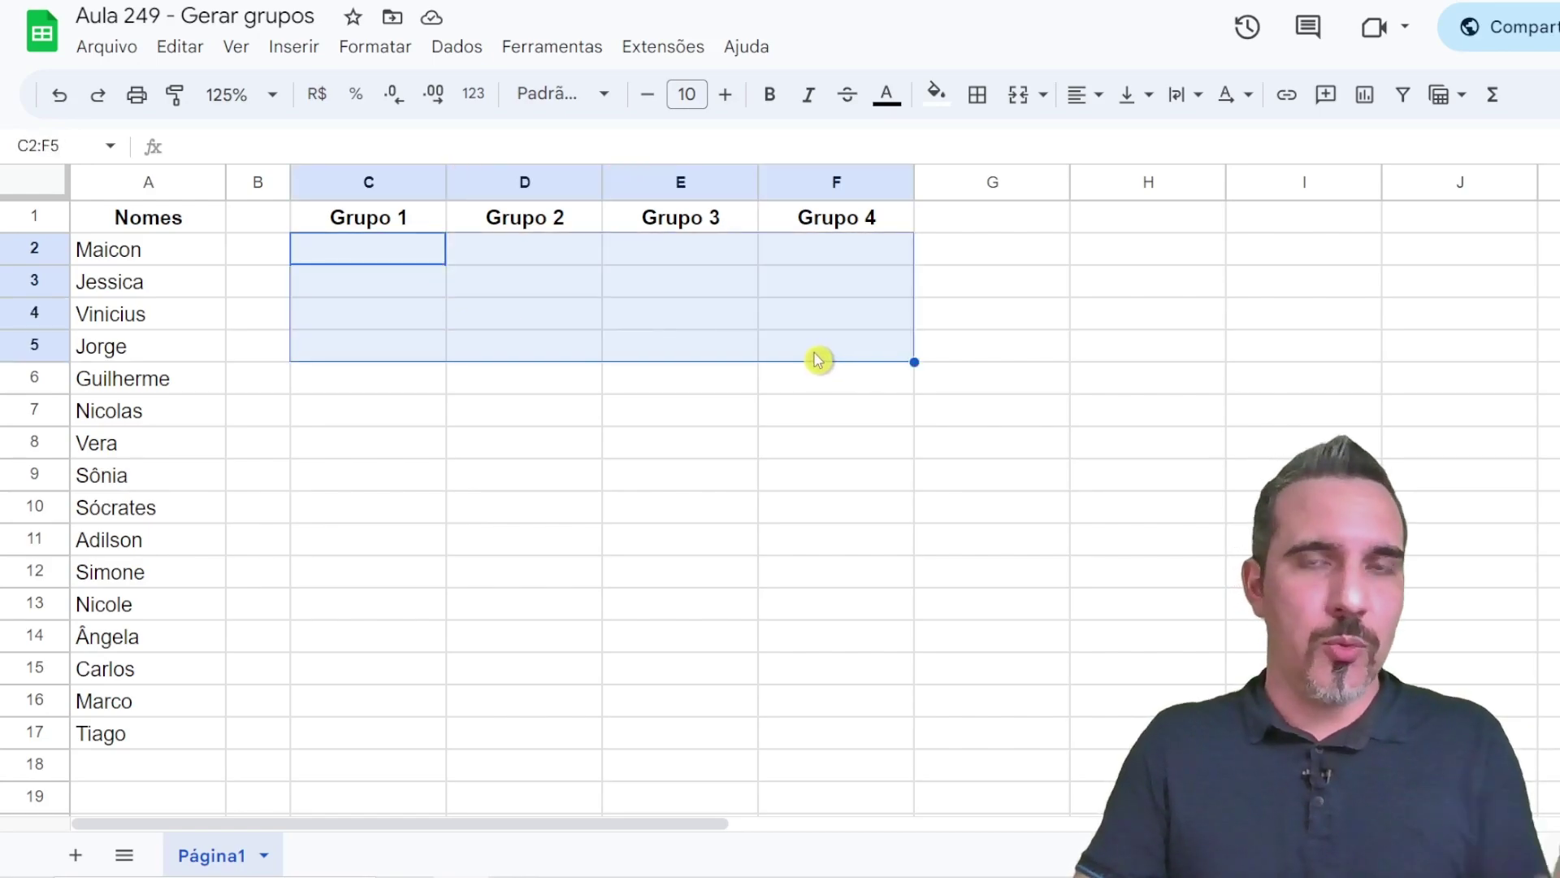
pyautogui.moveTo(216, 262); pyautogui.dragTo(166, 732)
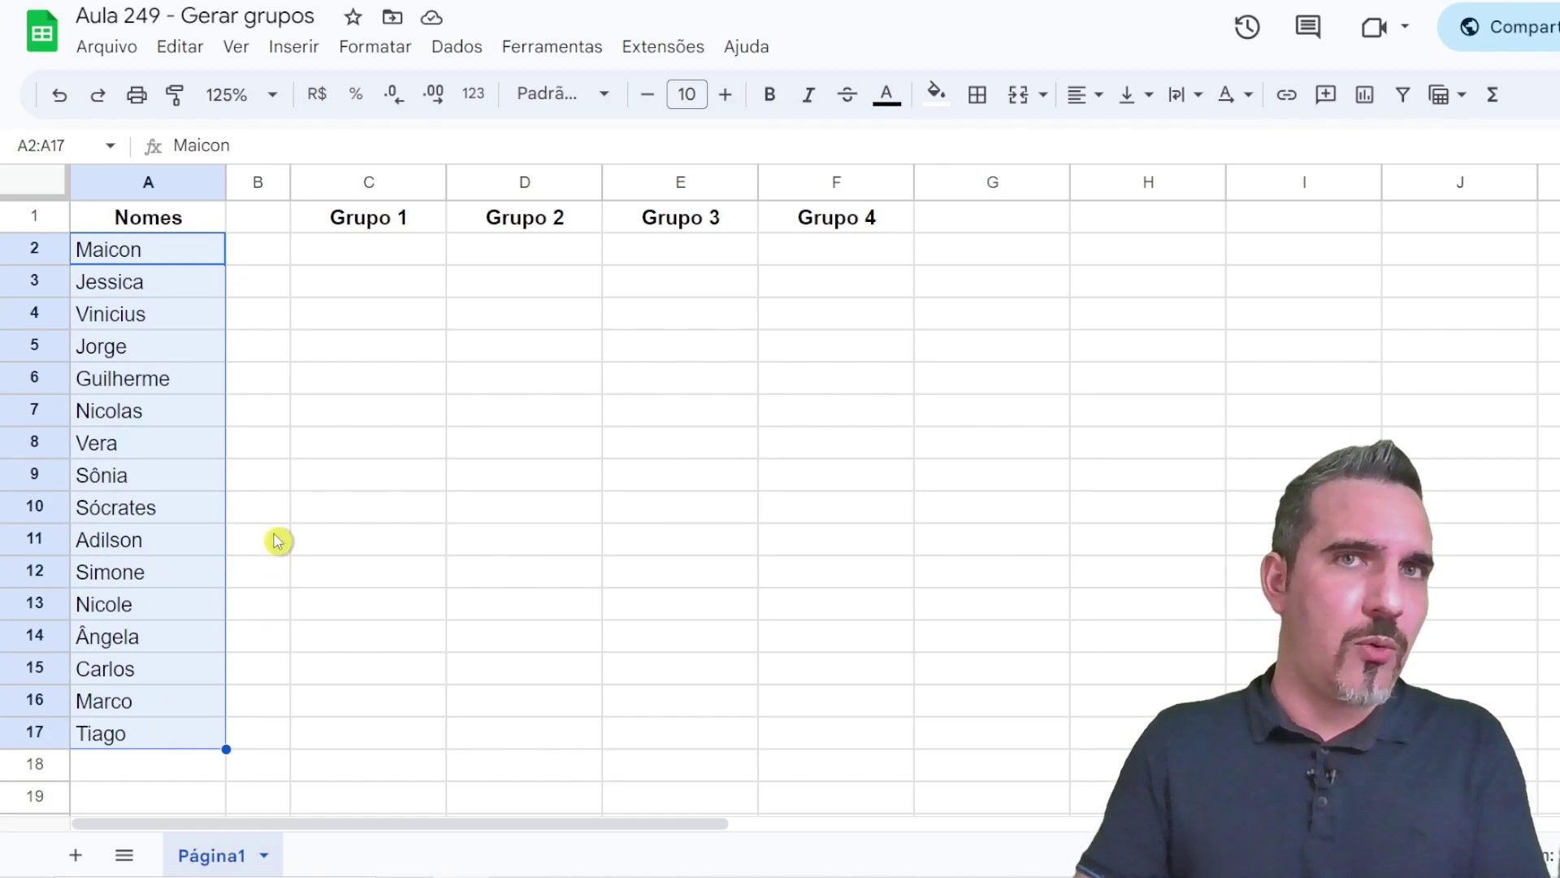
# Start a SORT formula in cell C2 under Grupo 1 and review the function's argument help
pyautogui.click(375, 260)
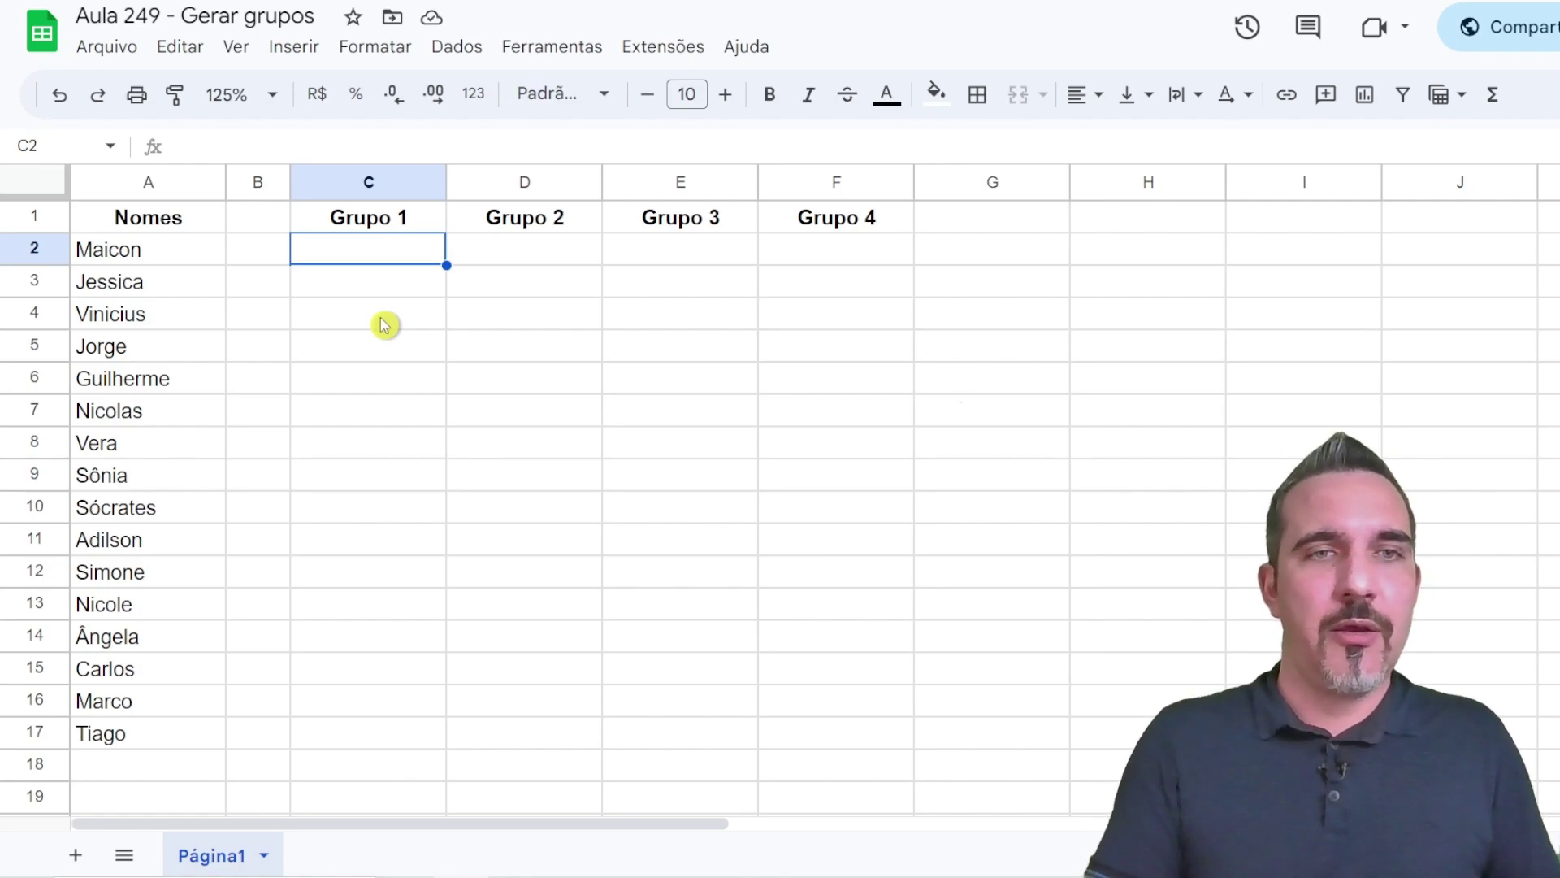
pyautogui.write('=')
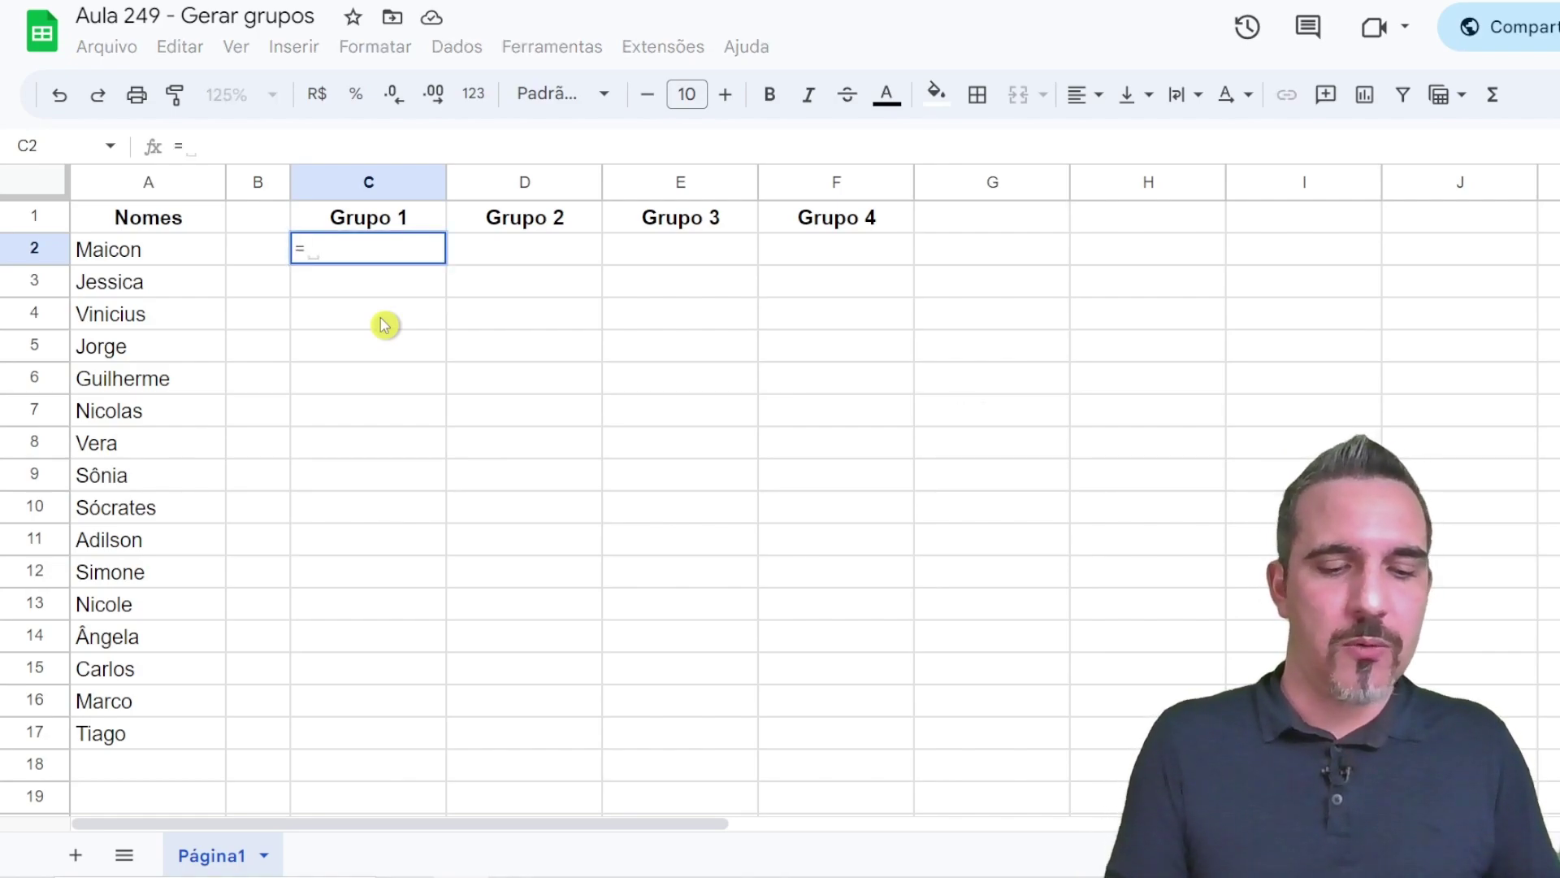
pyautogui.write('sort')
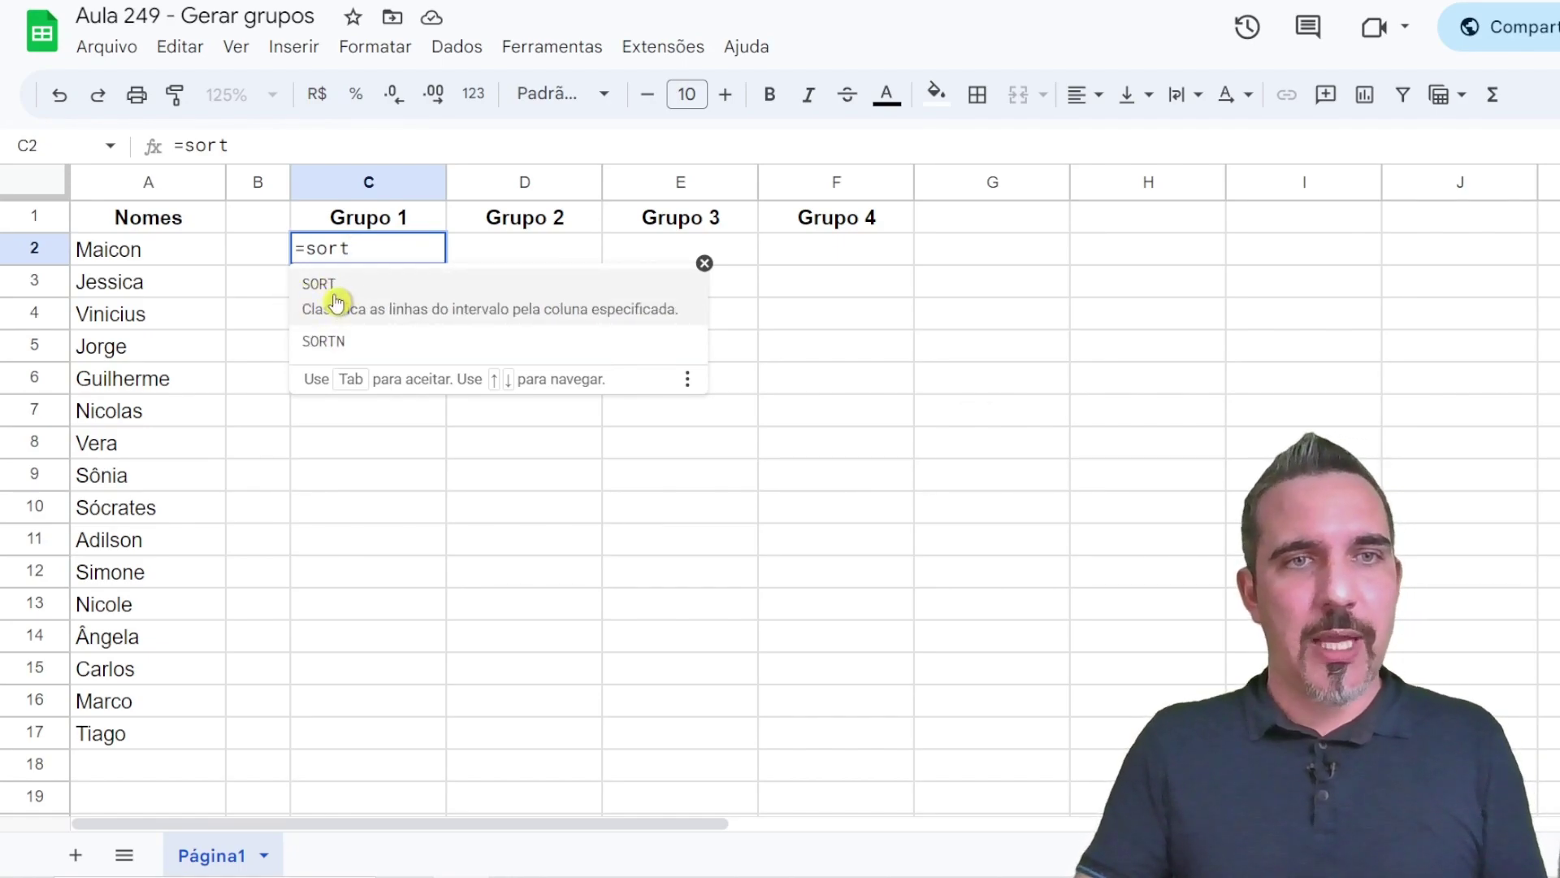
pyautogui.click(305, 298)
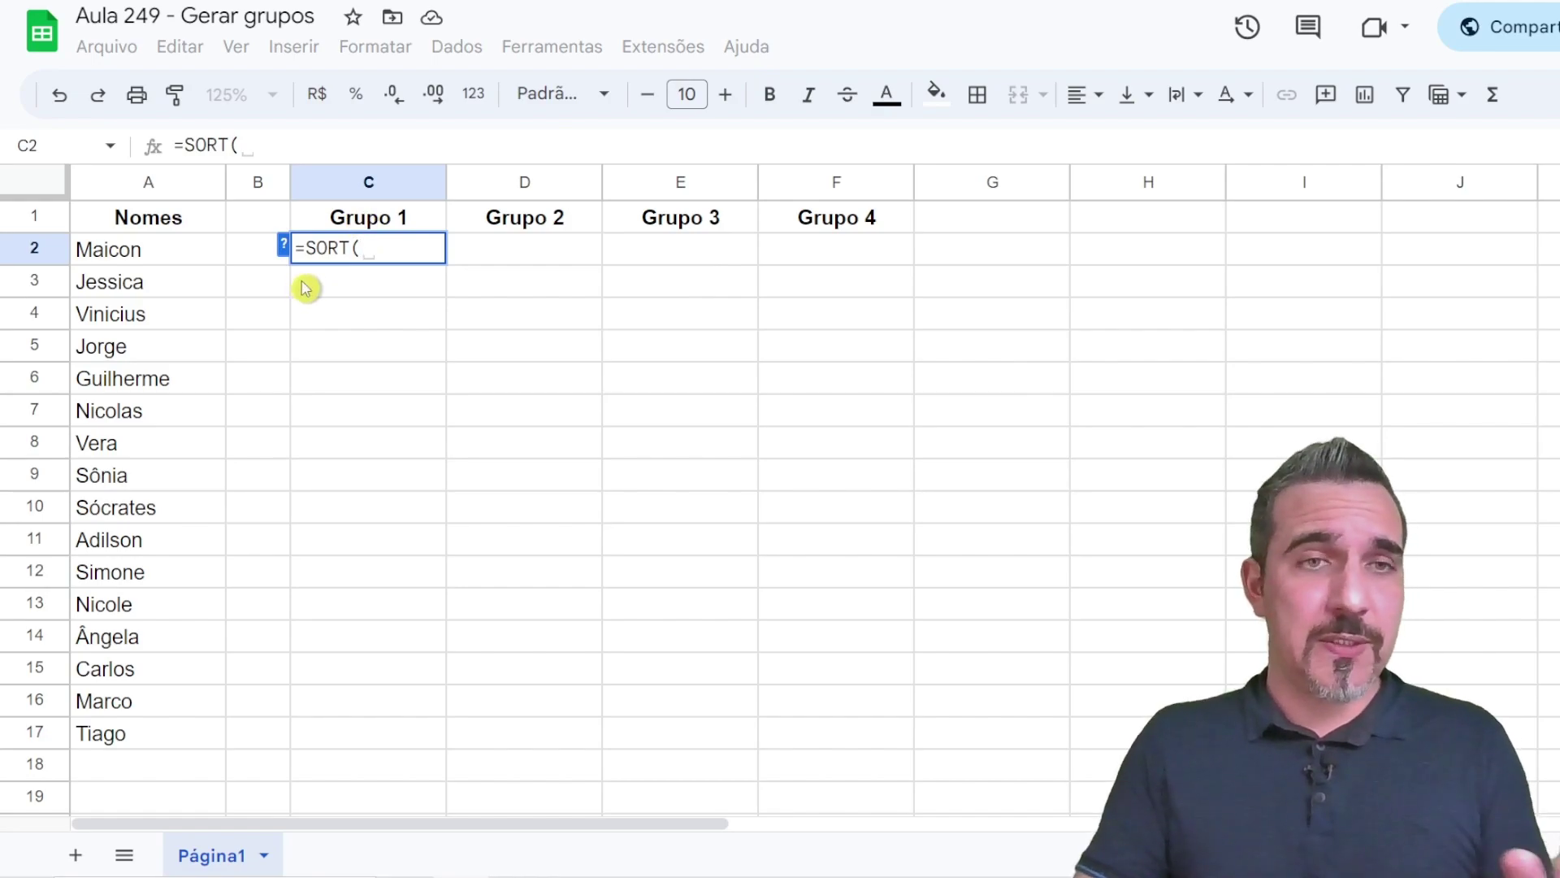
pyautogui.click(284, 246)
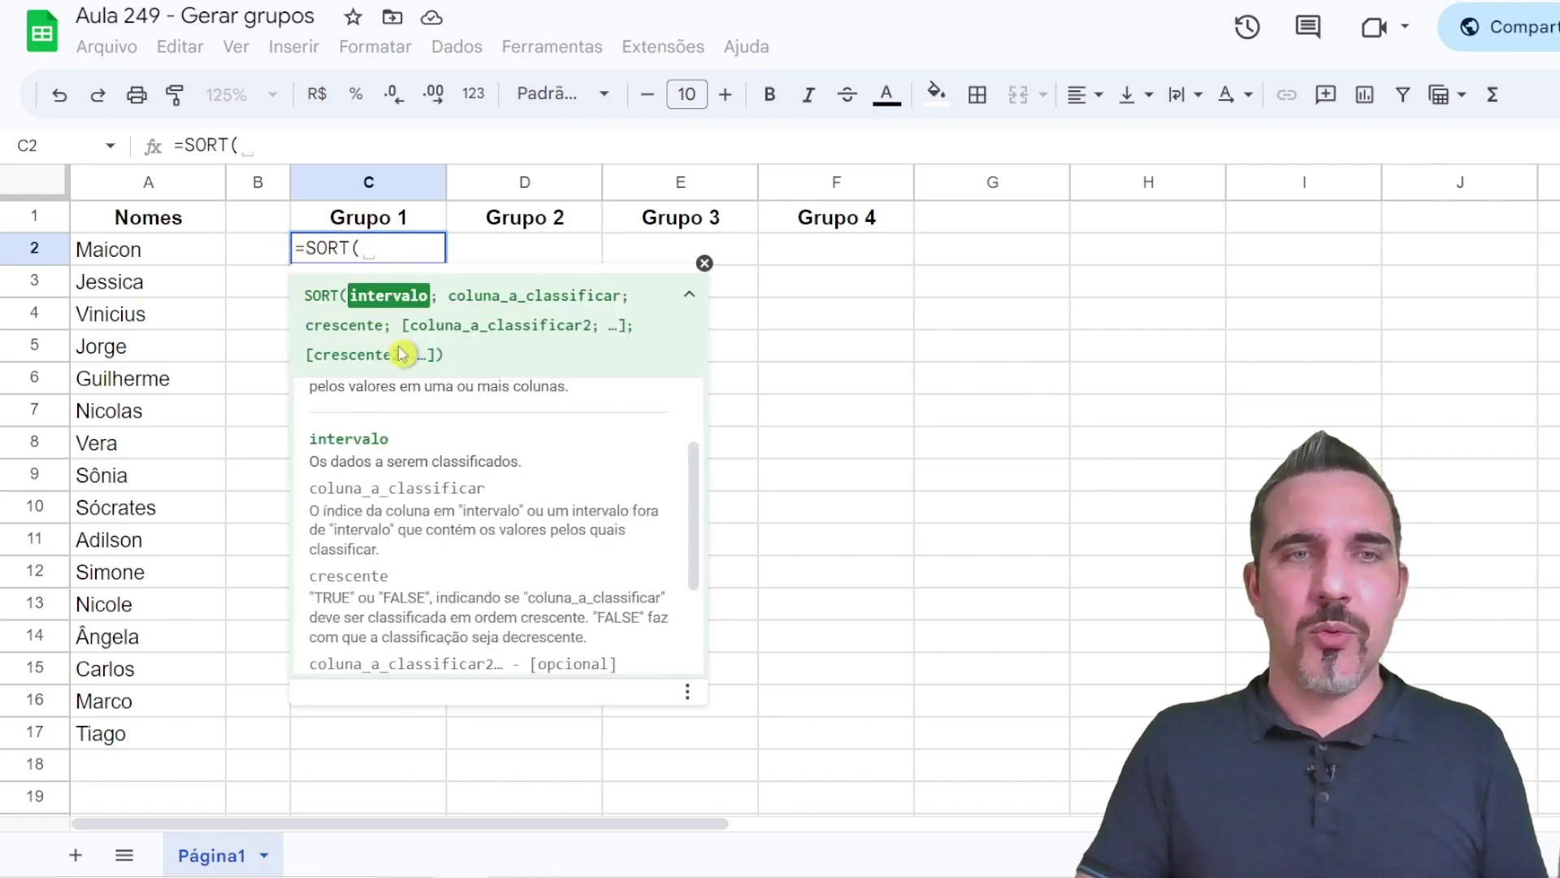
pyautogui.scroll(2, 512, 406)
pyautogui.click(690, 304)
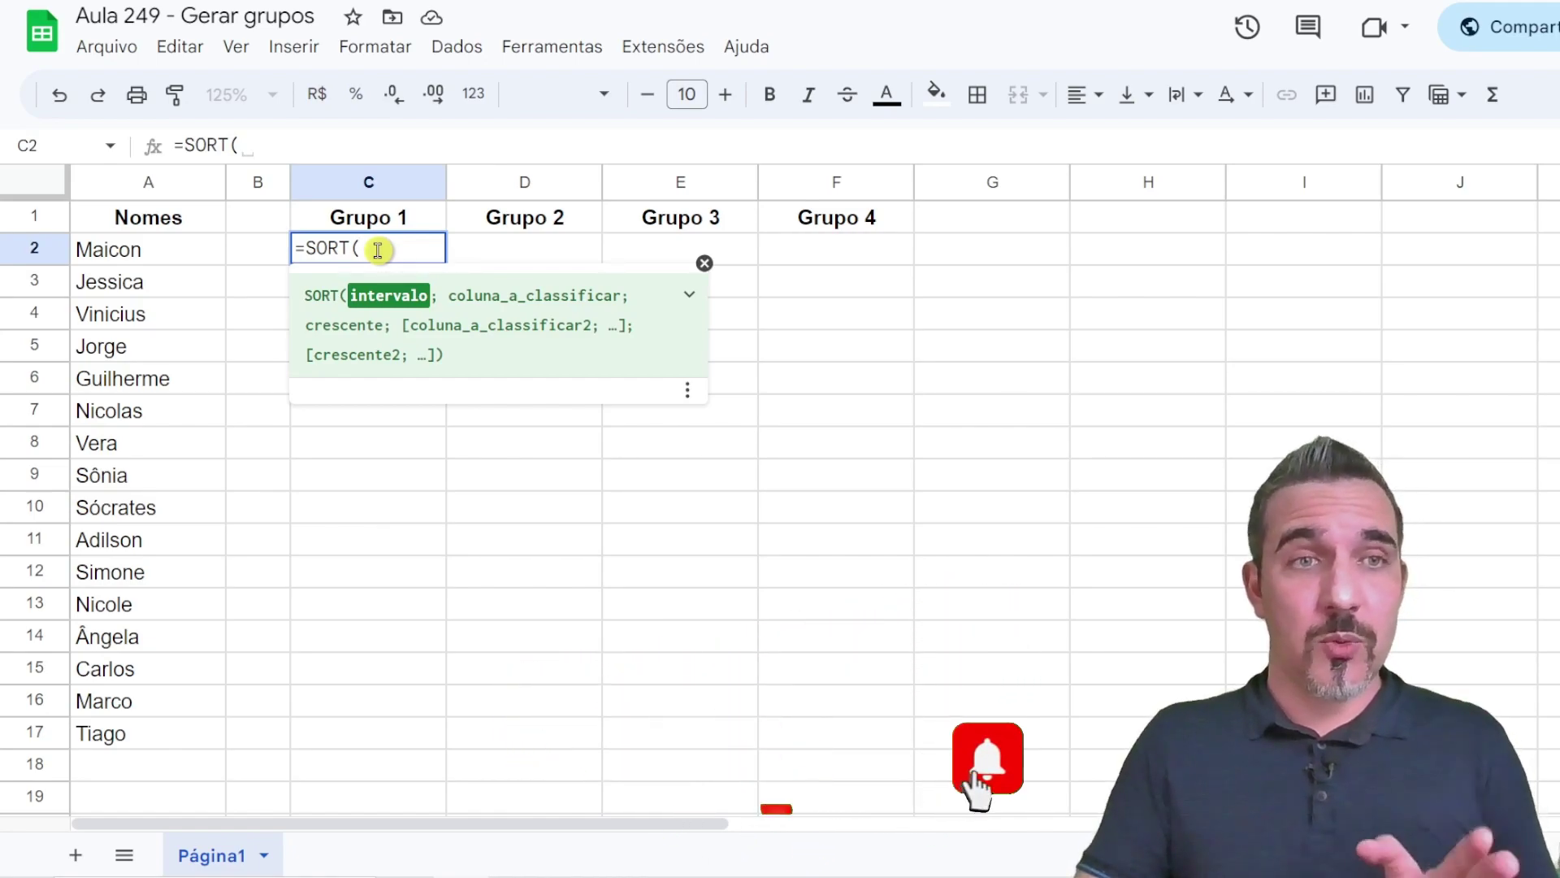
# Set the names in A2:A17 as the SORT formula's range argument
pyautogui.click(170, 260)
pyautogui.moveTo(173, 271); pyautogui.dragTo(163, 443)
pyautogui.moveTo(168, 528); pyautogui.dragTo(146, 732)
pyautogui.write(';')
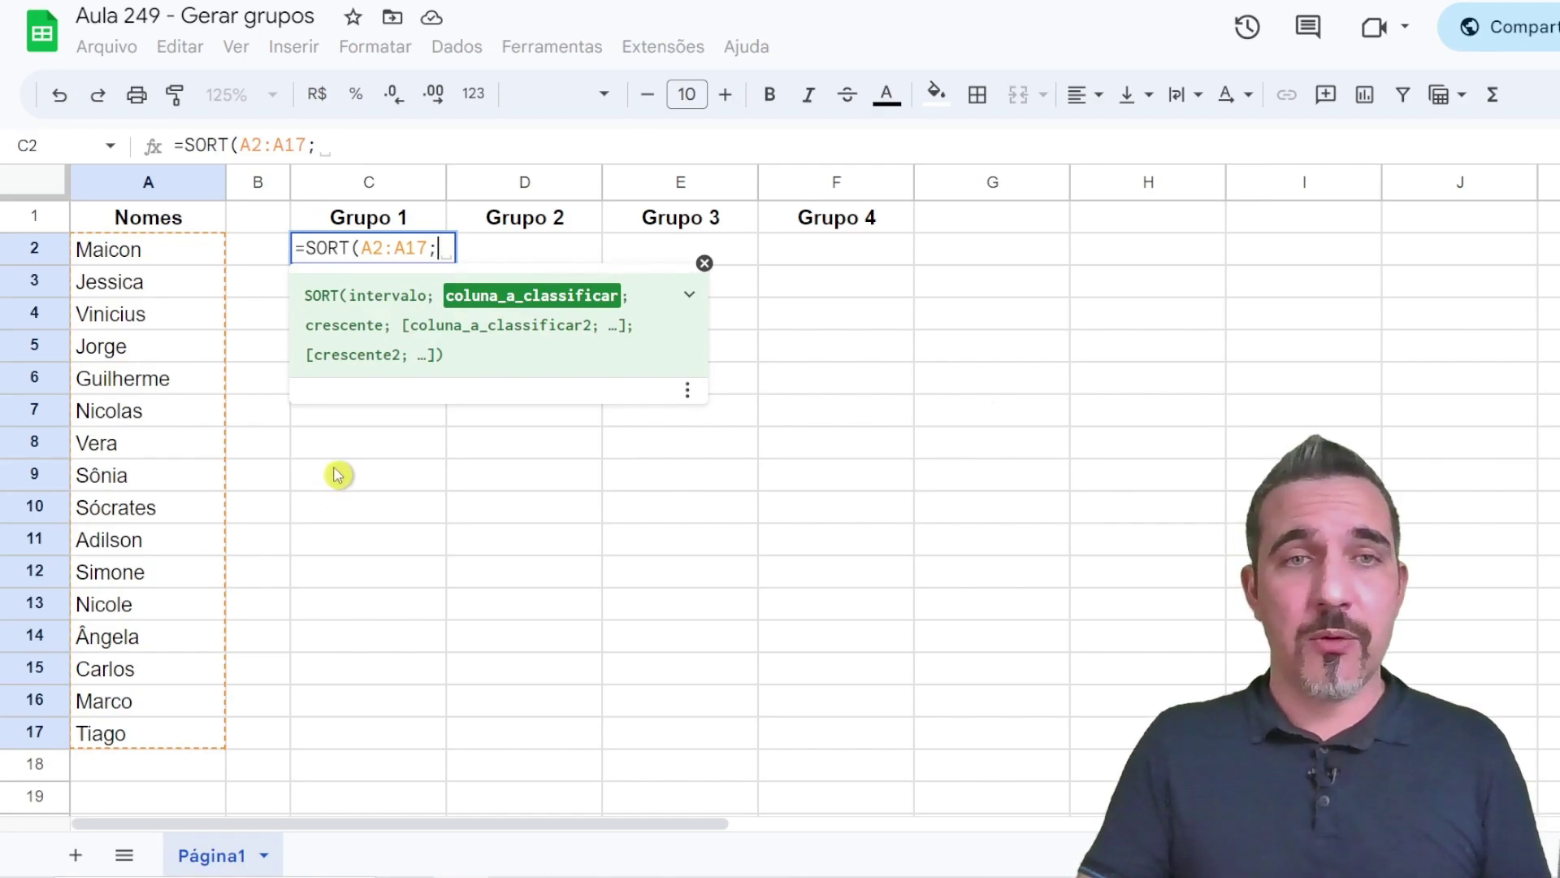
# Complete the SORT formula in C2 with sort column 1 and FALSE for the ascending argument
pyautogui.click(690, 306)
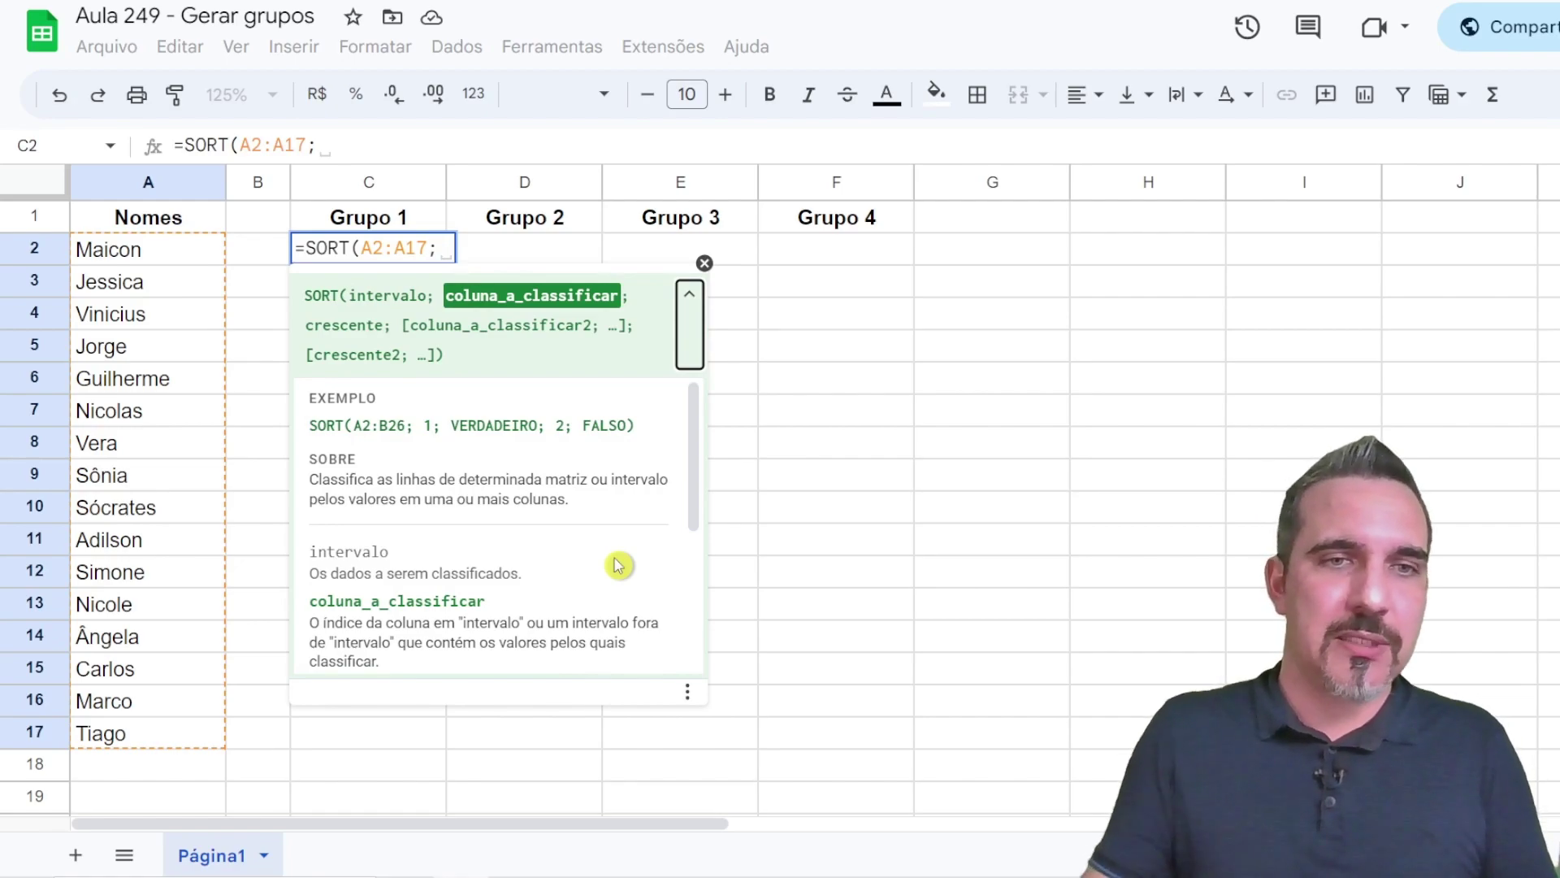
pyautogui.scroll(-2, 618, 561)
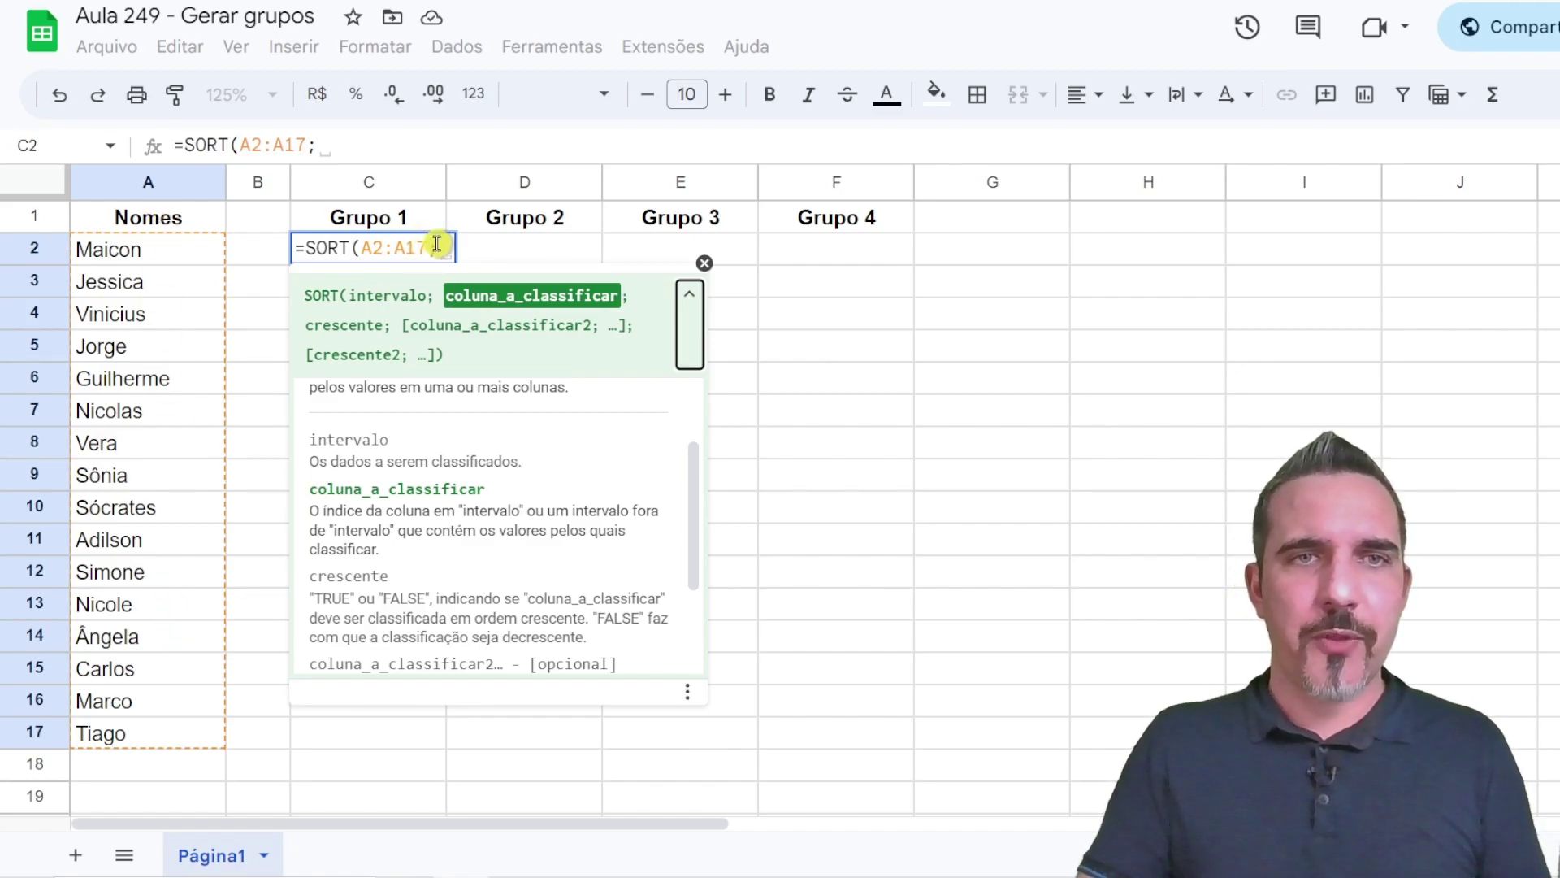
pyautogui.write('1;')
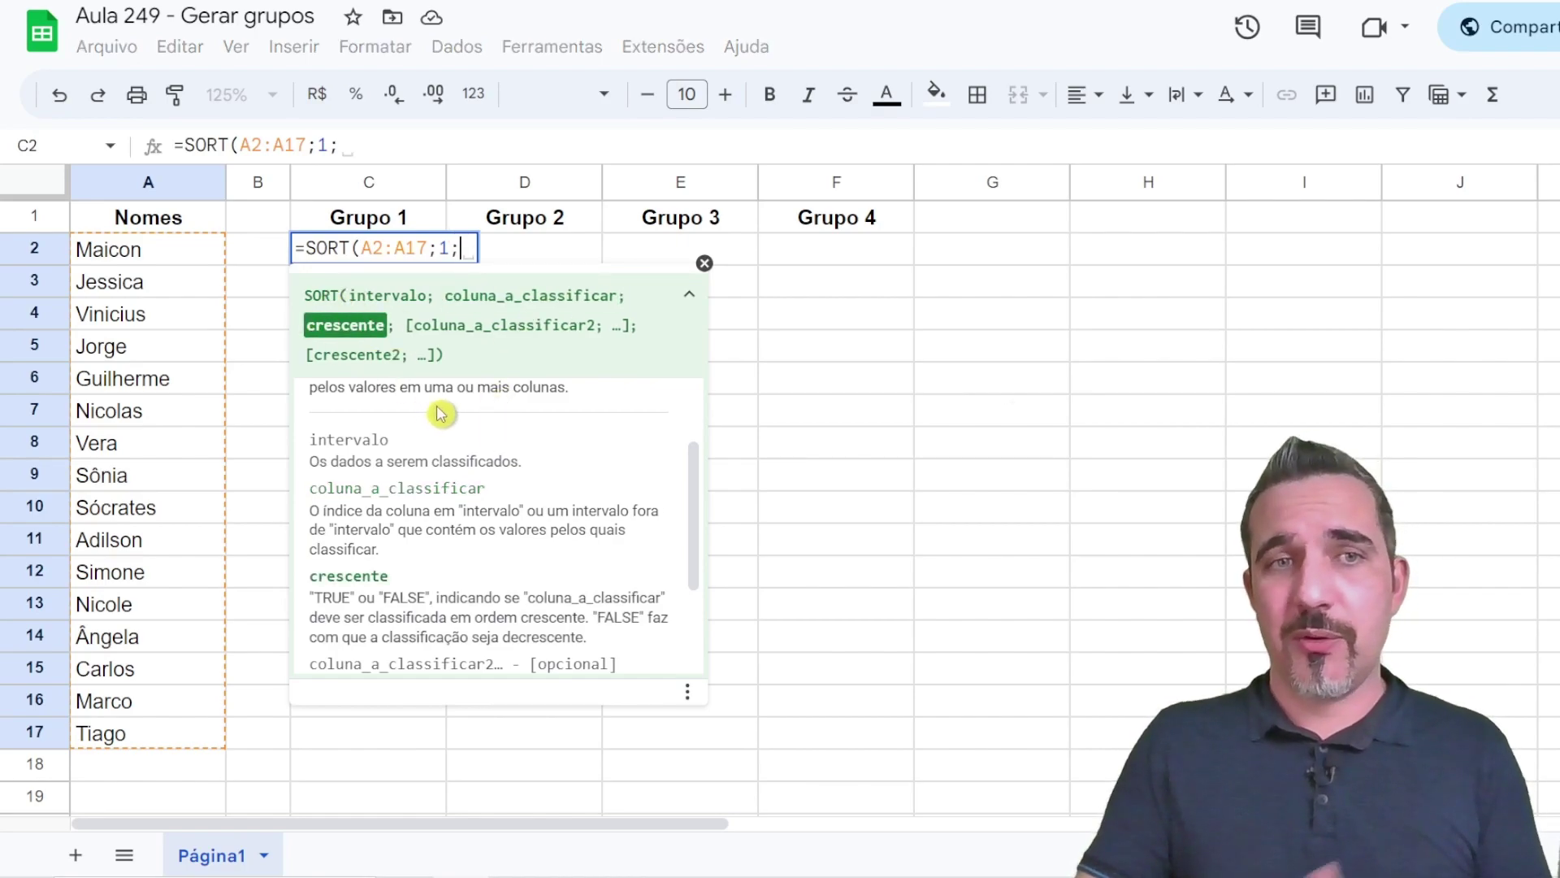
pyautogui.scroll(-3, 478, 414)
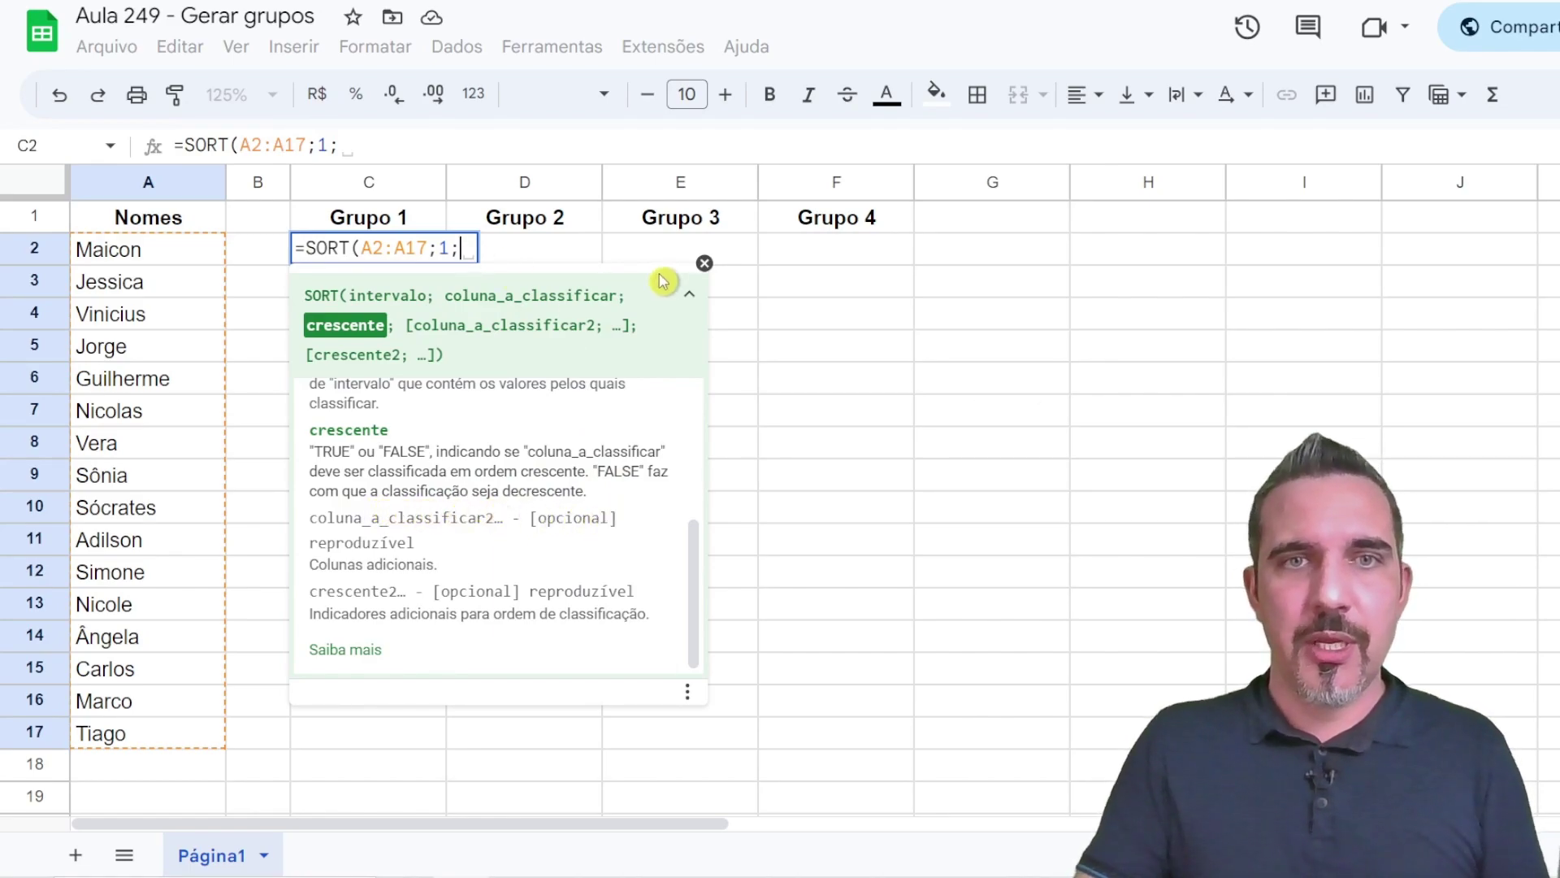
pyautogui.click(691, 316)
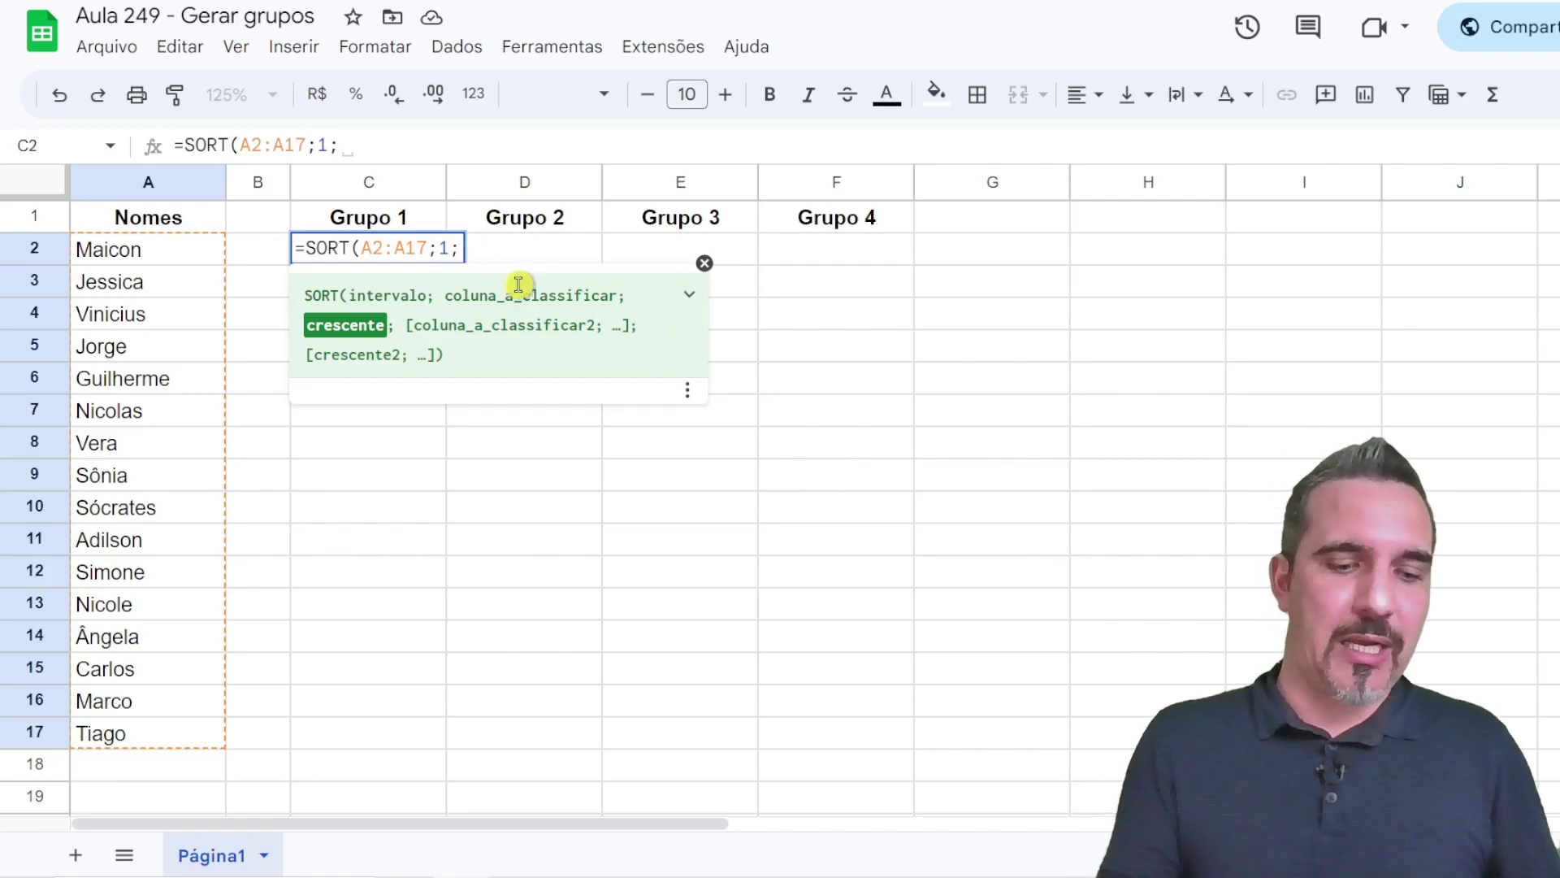
pyautogui.write('false')
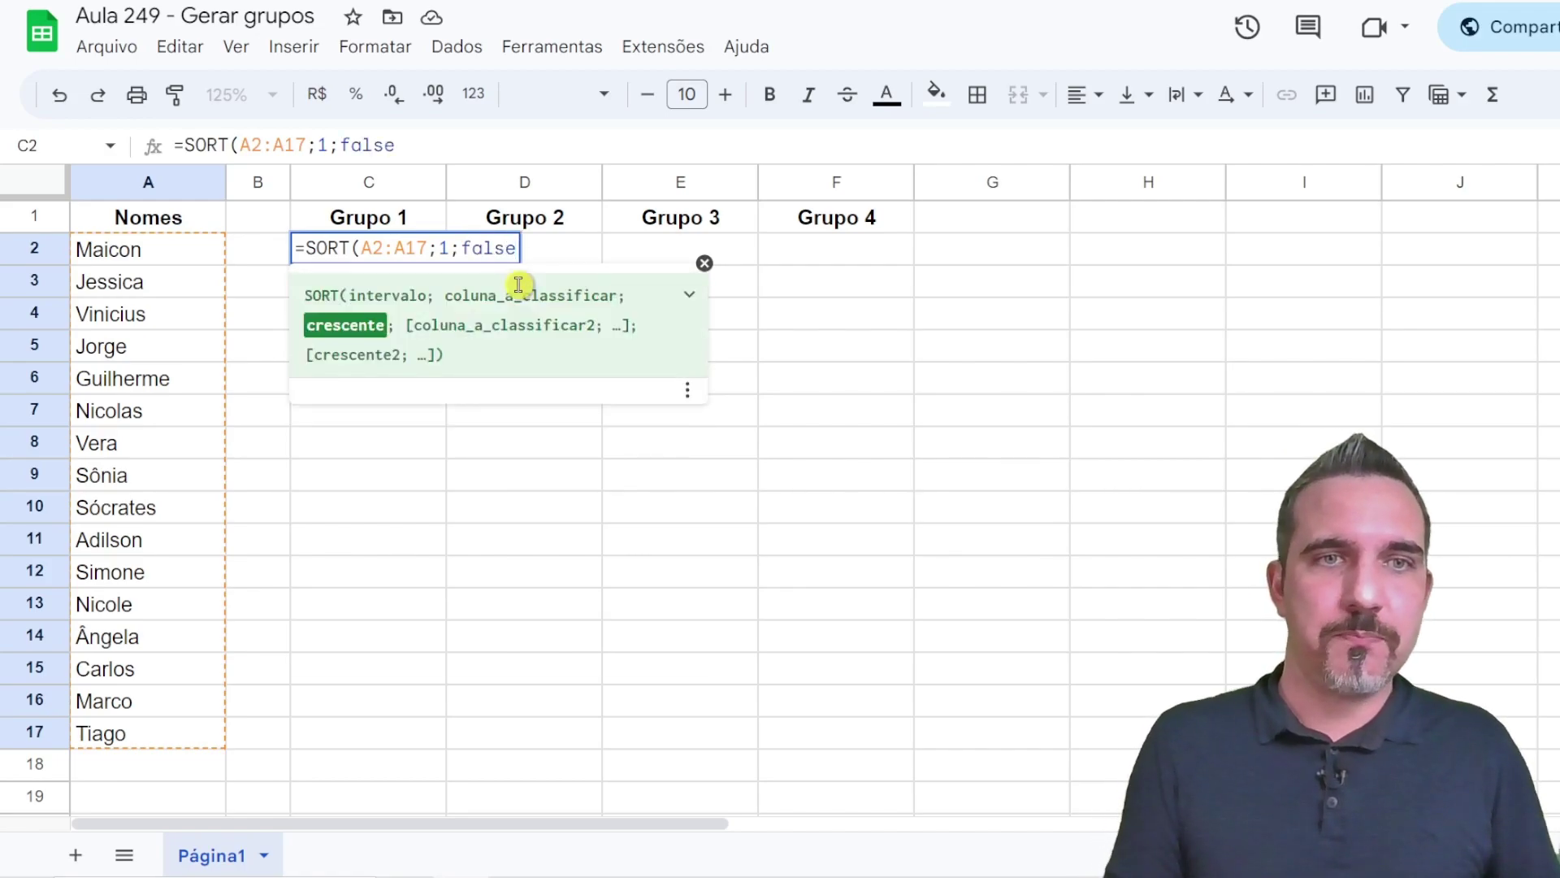
pyautogui.press('Tab')
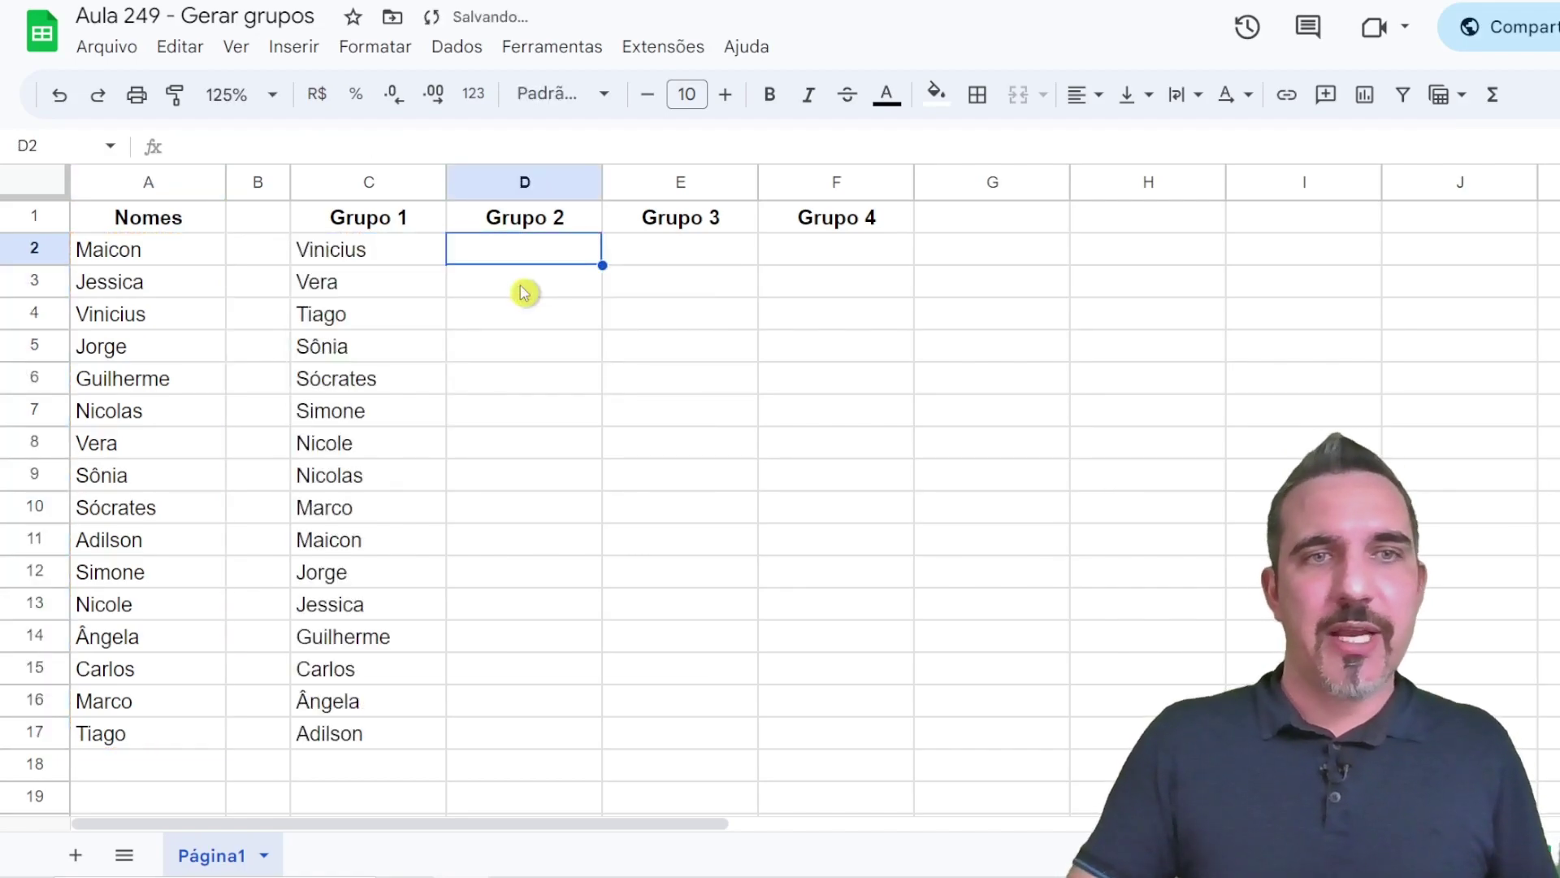
# Check the sorted names and set the ascending argument of the SORT formula in C2 to VERDADEIRO
pyautogui.click(385, 263)
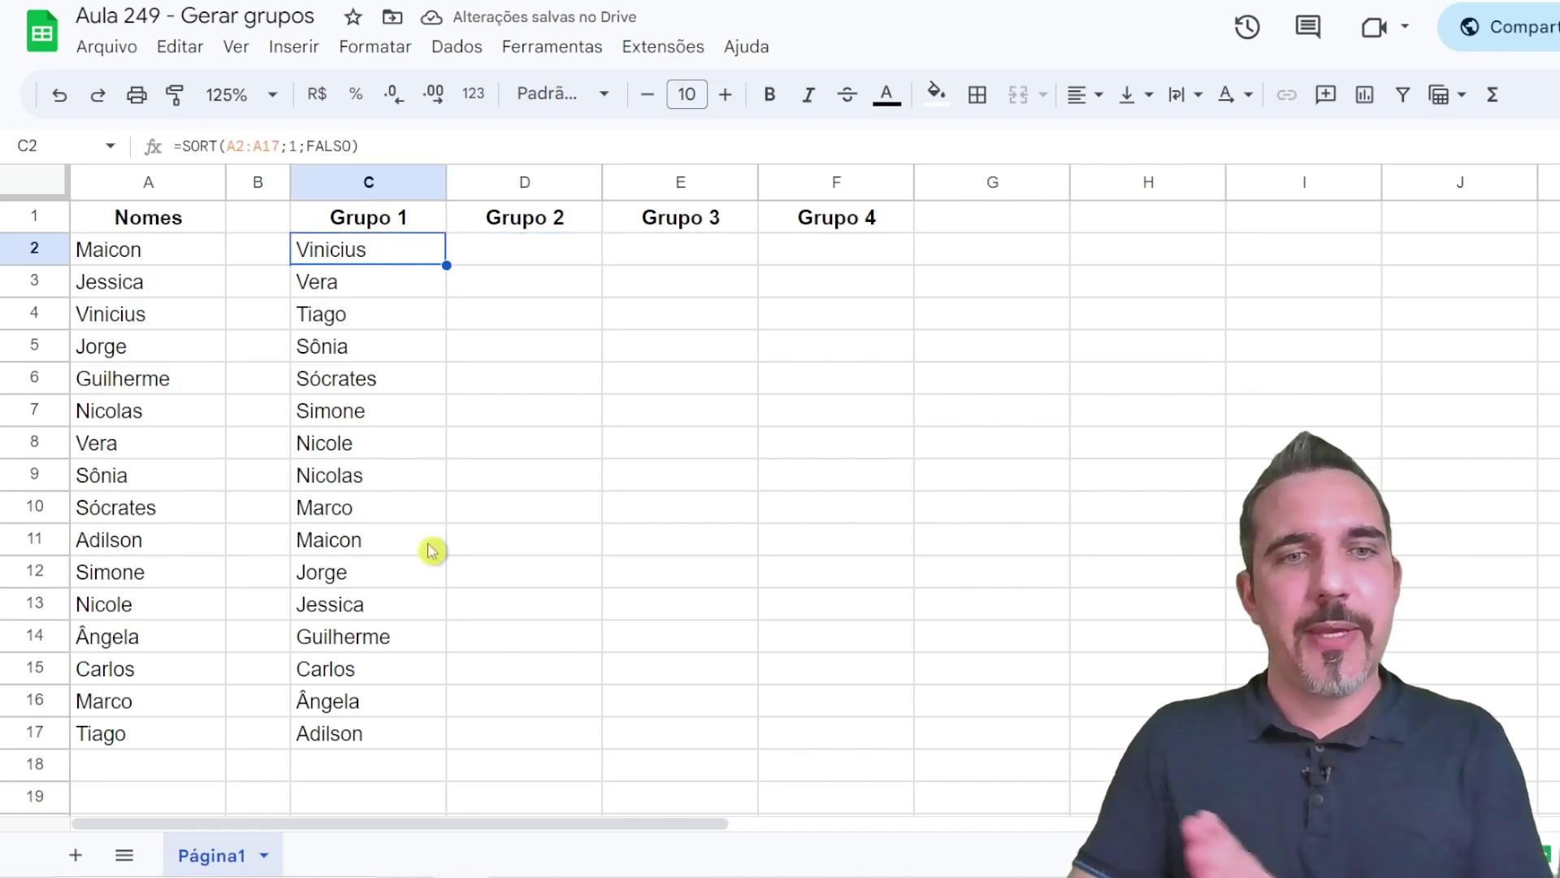
pyautogui.click(409, 748)
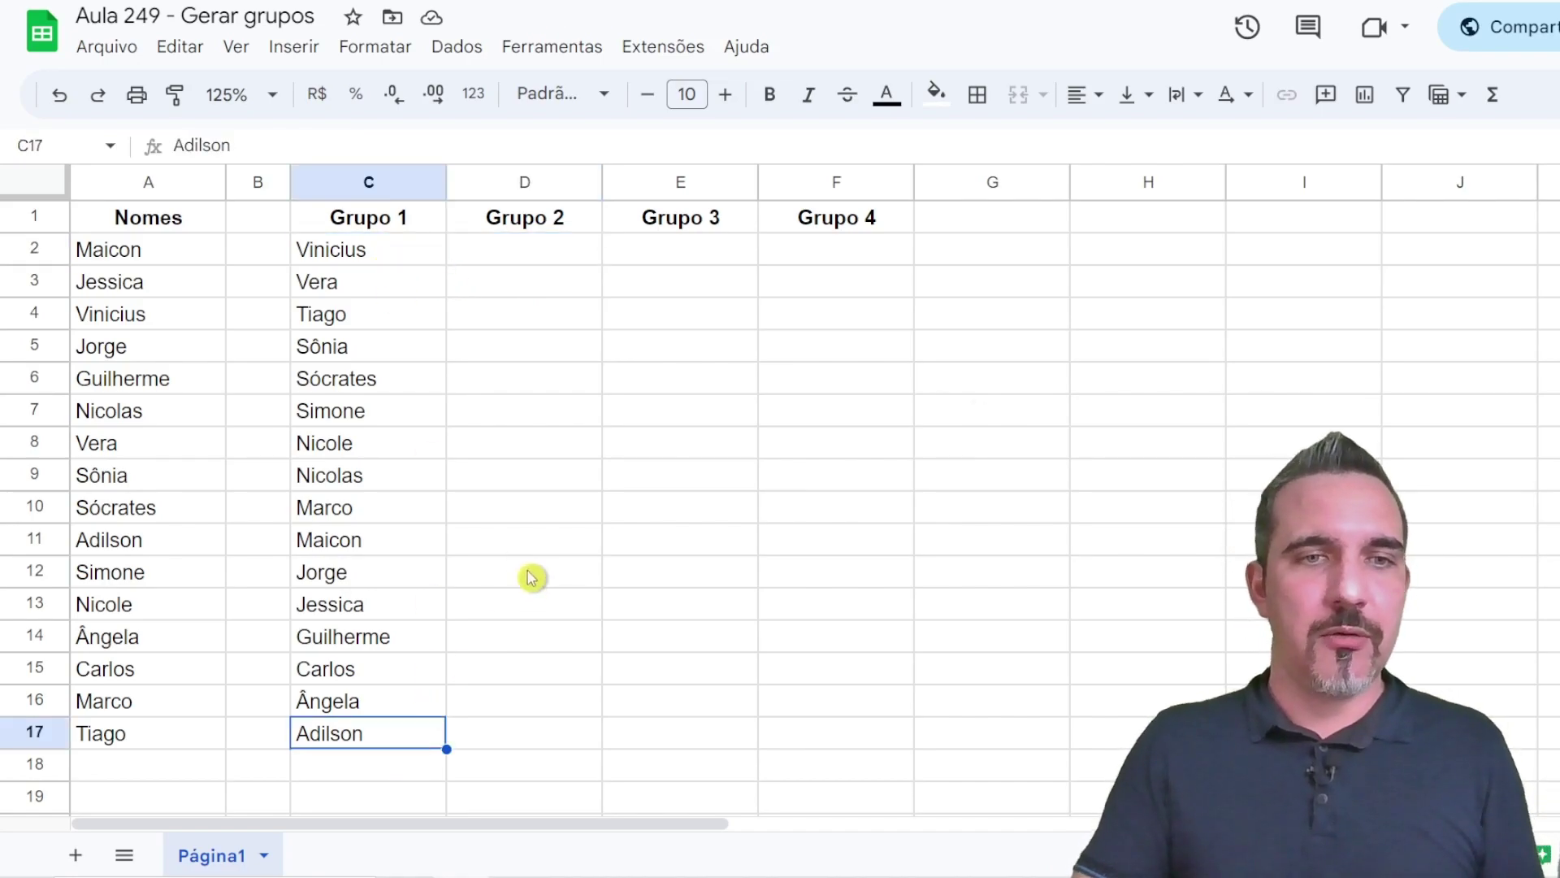
pyautogui.click(385, 259)
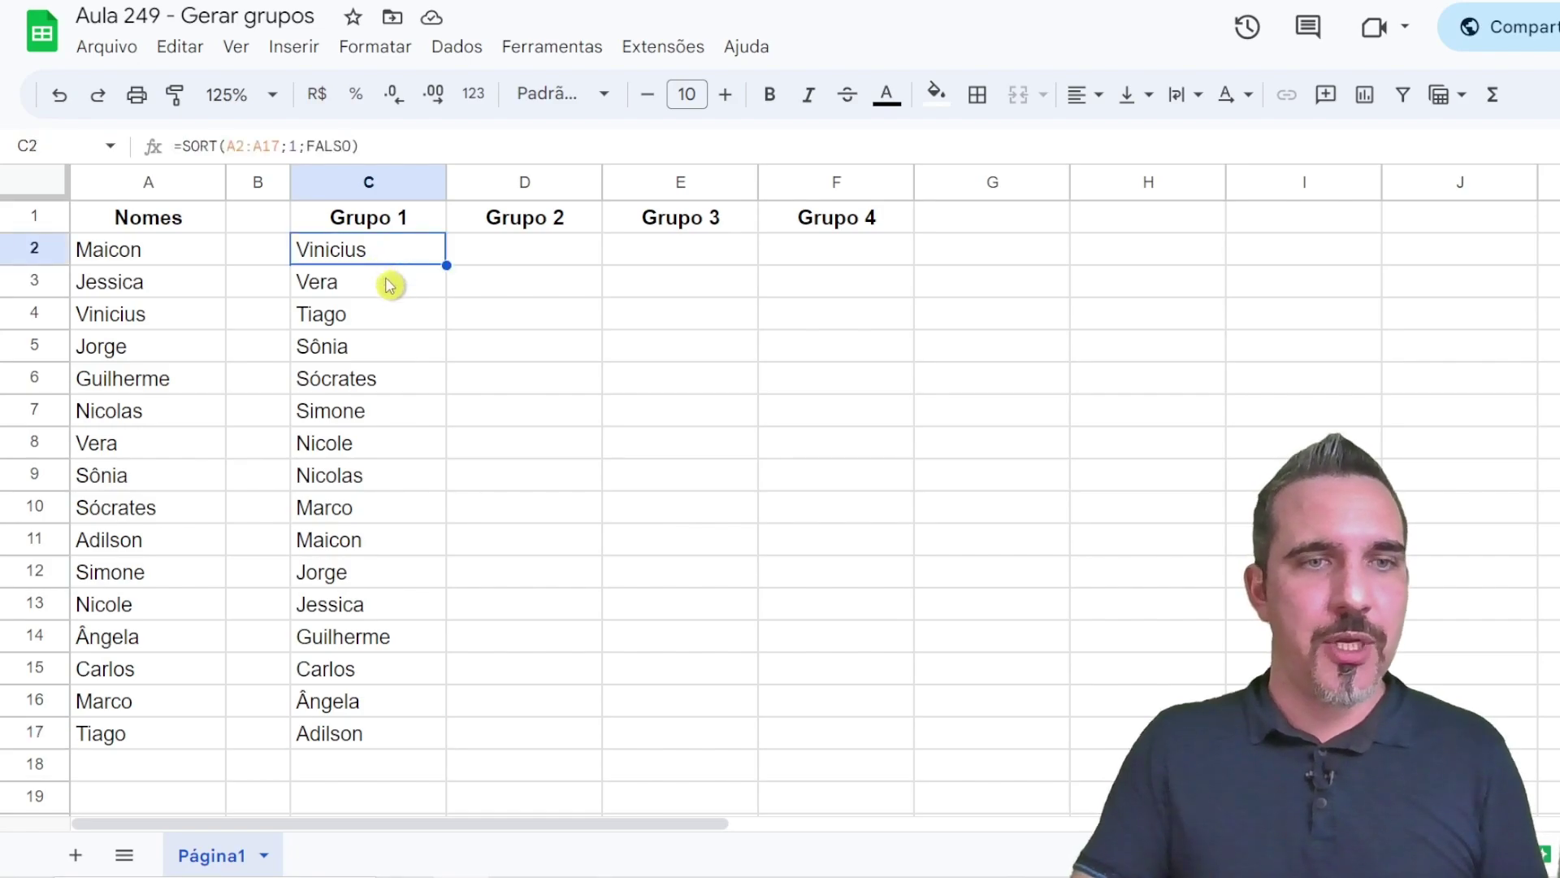
pyautogui.press('Return')
pyautogui.moveTo(515, 247); pyautogui.dragTo(465, 247)
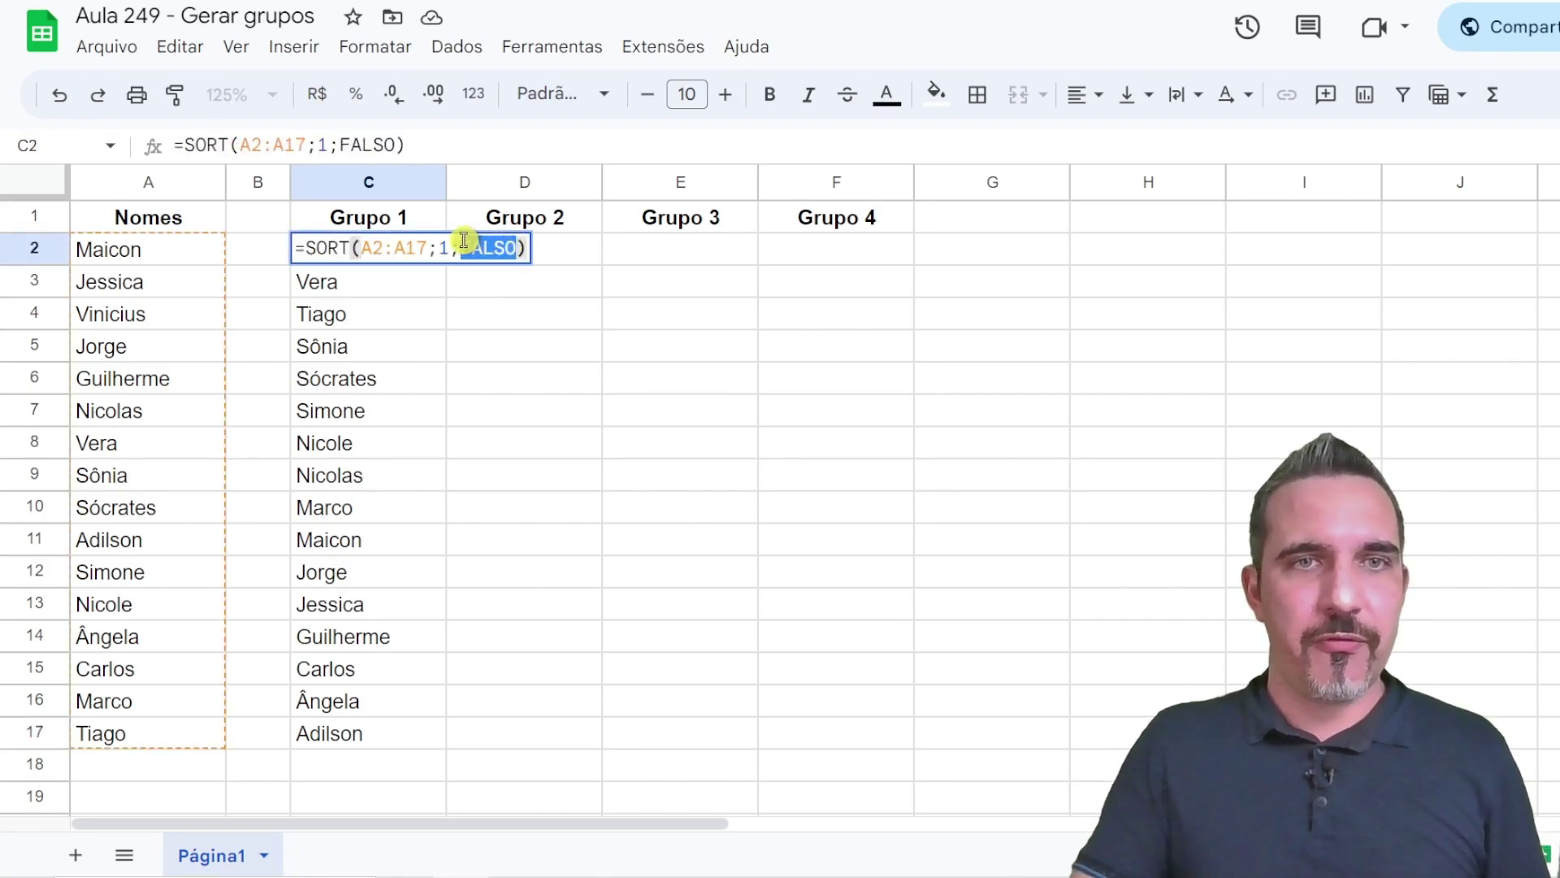
pyautogui.write('ve')
pyautogui.press('Tab')
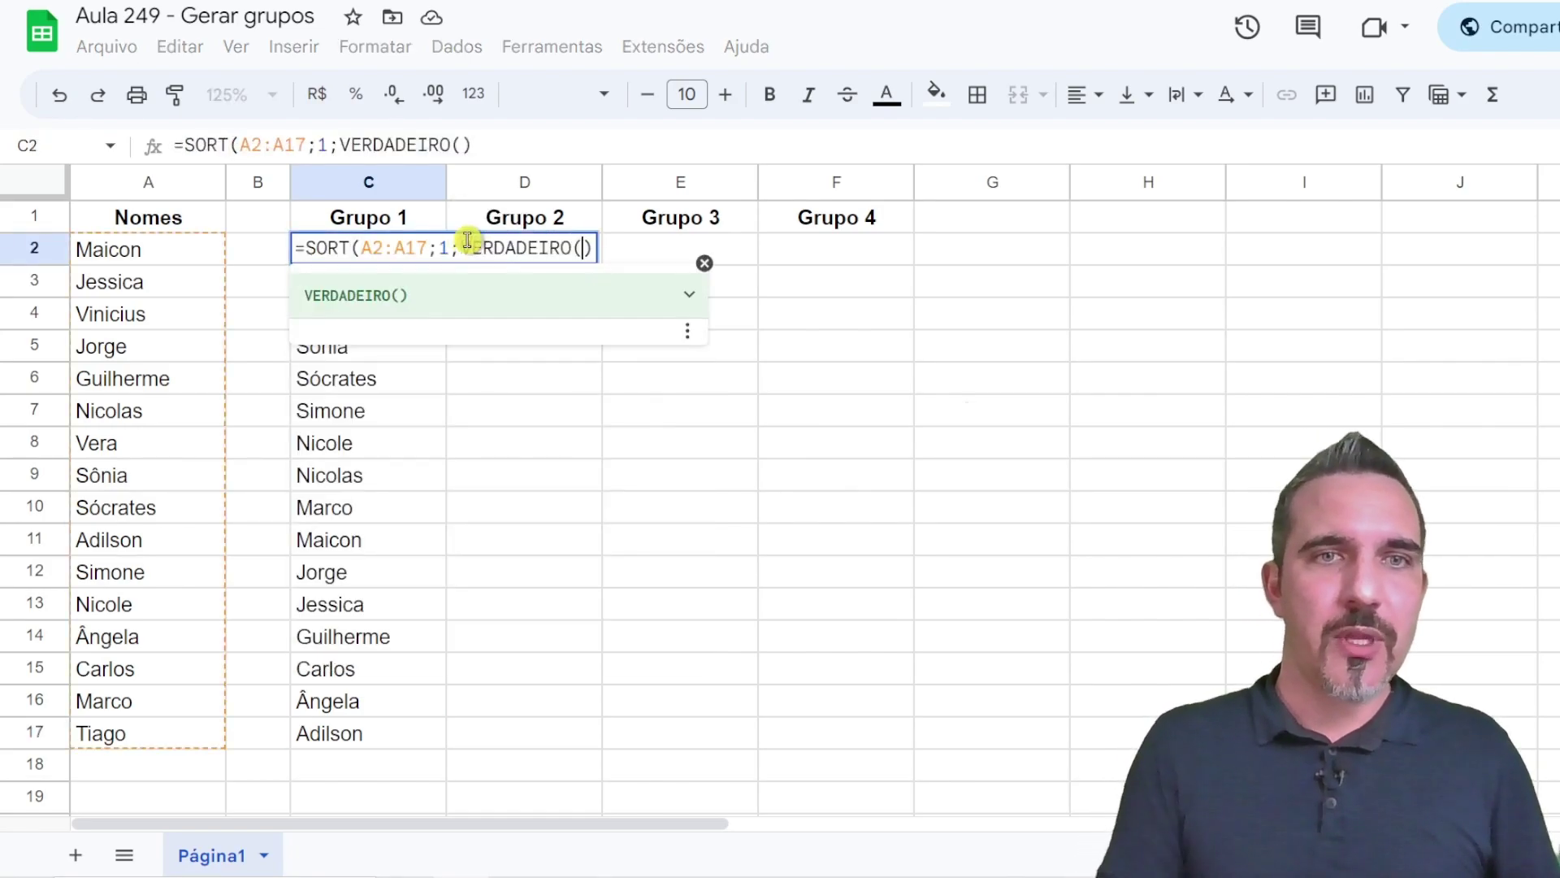
pyautogui.press('BackSpace')
pyautogui.press('Return')
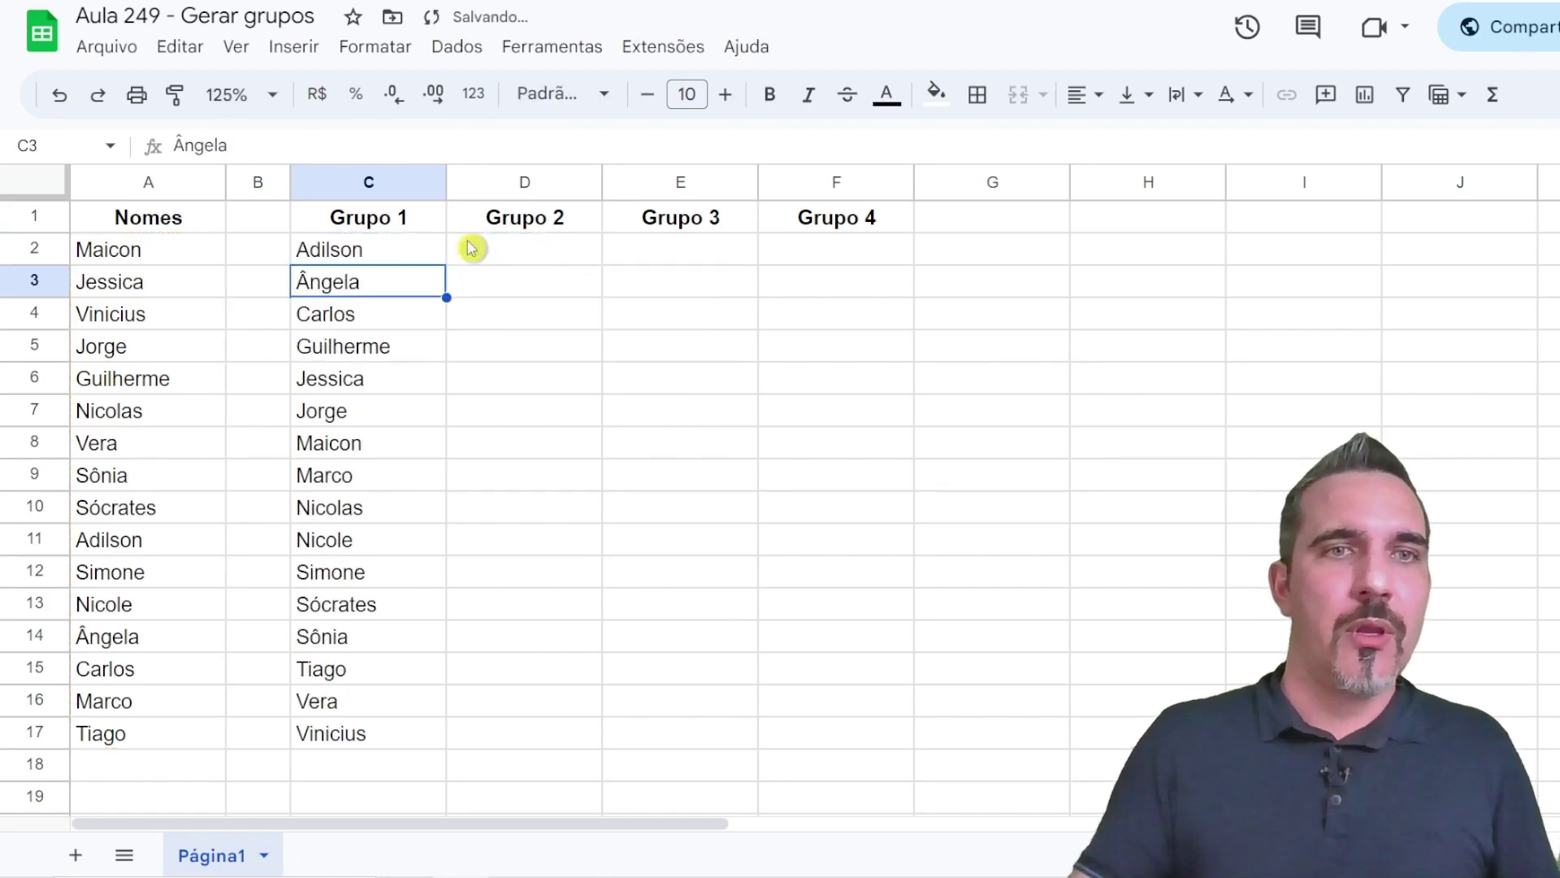
# Replace the sort column argument of the SORT formula in C2 with the RANDARRAY function
pyautogui.click(358, 252)
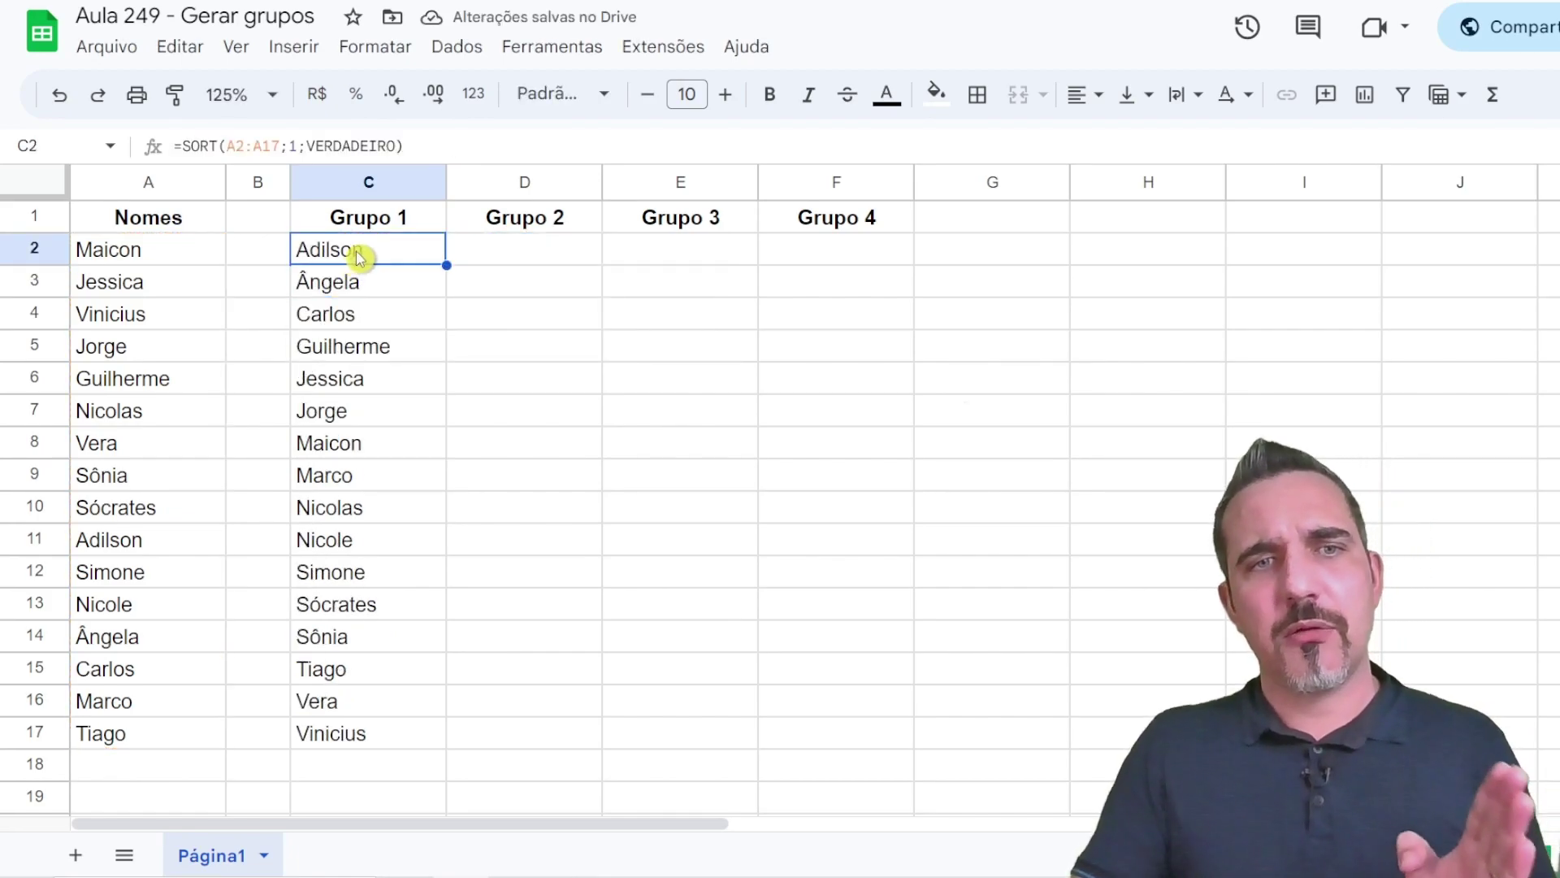
pyautogui.click(404, 736)
pyautogui.moveTo(393, 244); pyautogui.dragTo(383, 742)
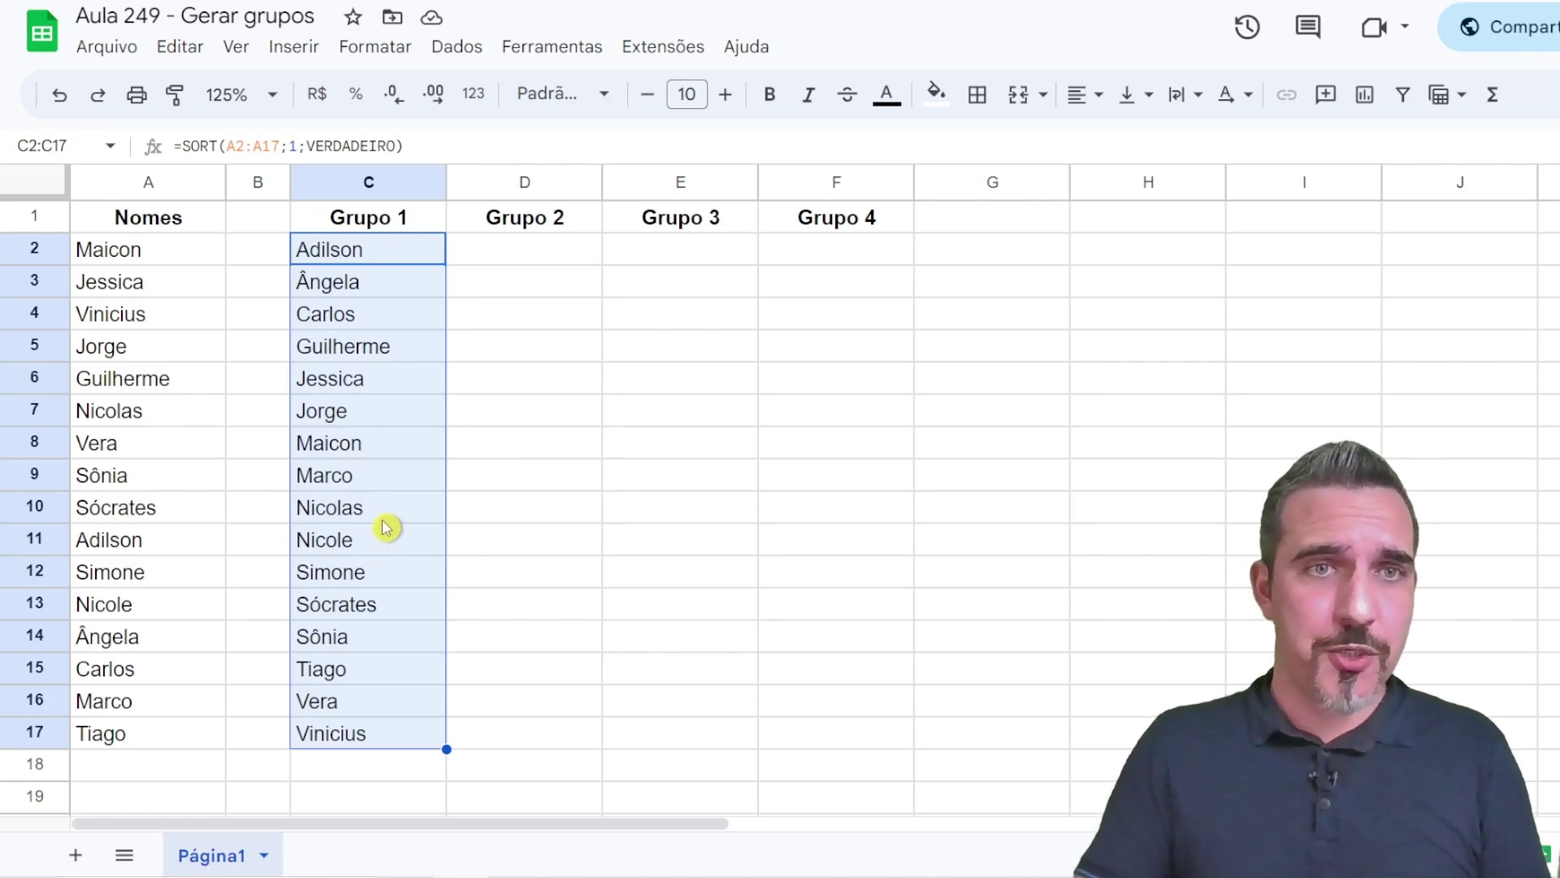
pyautogui.click(357, 256)
pyautogui.press('F2')
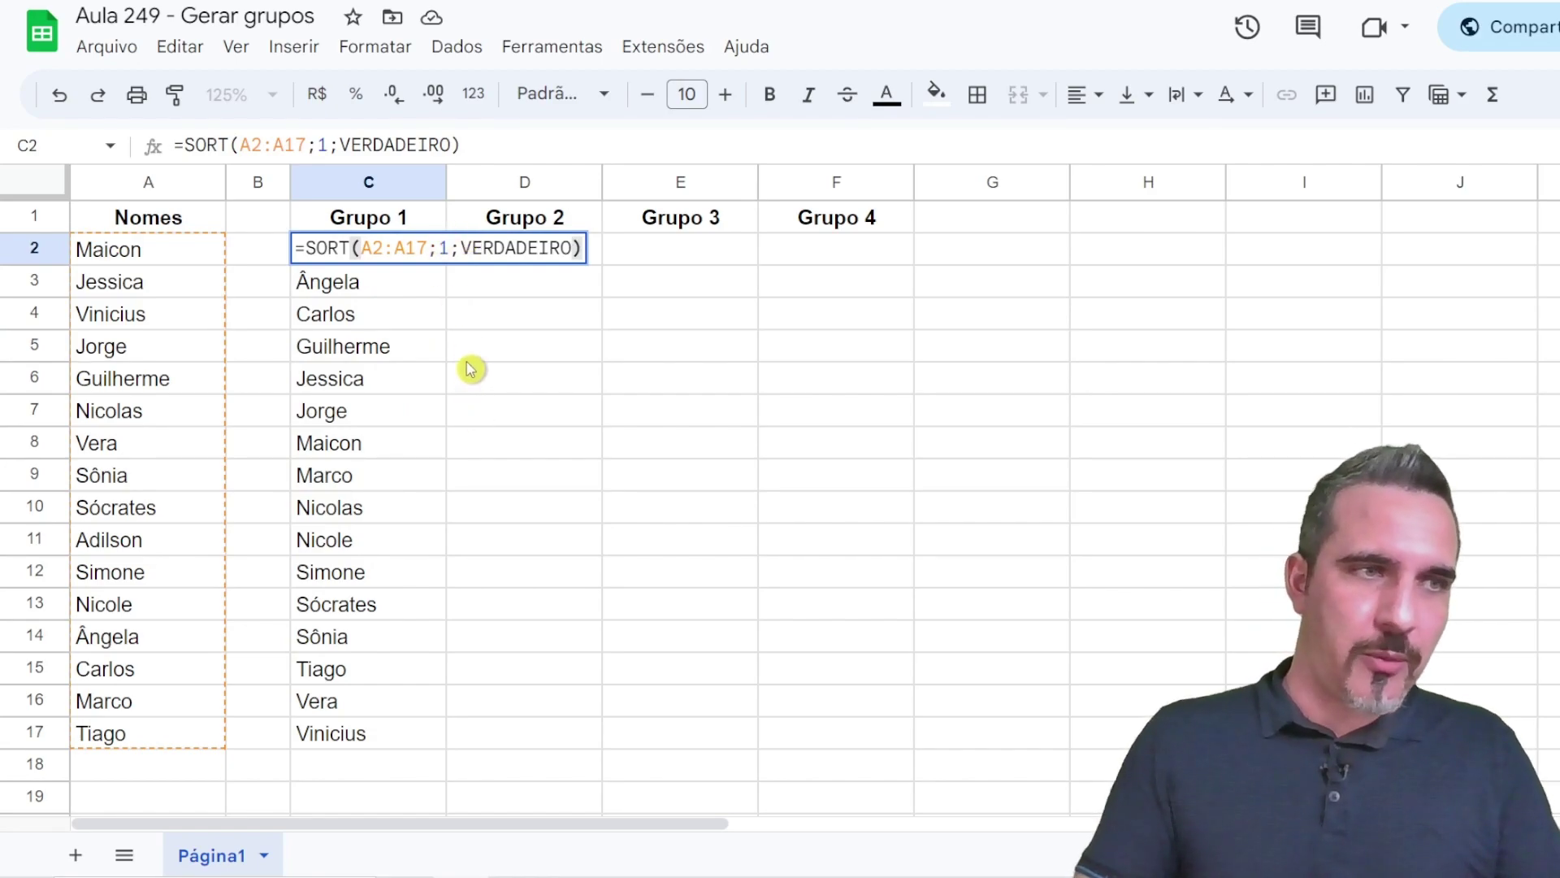
pyautogui.doubleClick(444, 247)
pyautogui.write('ra')
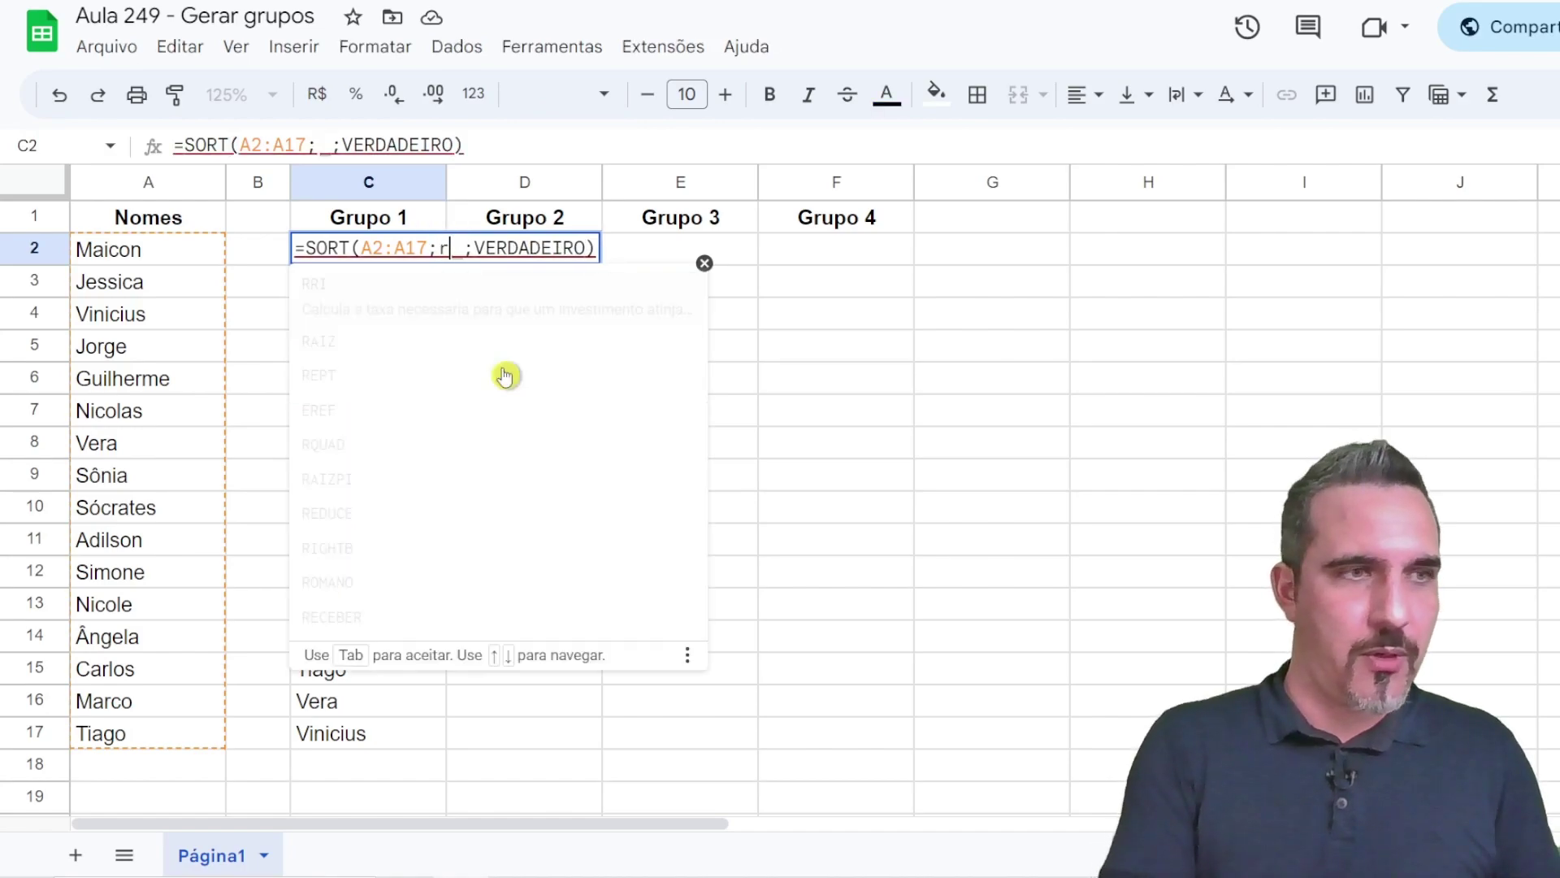
pyautogui.write('n')
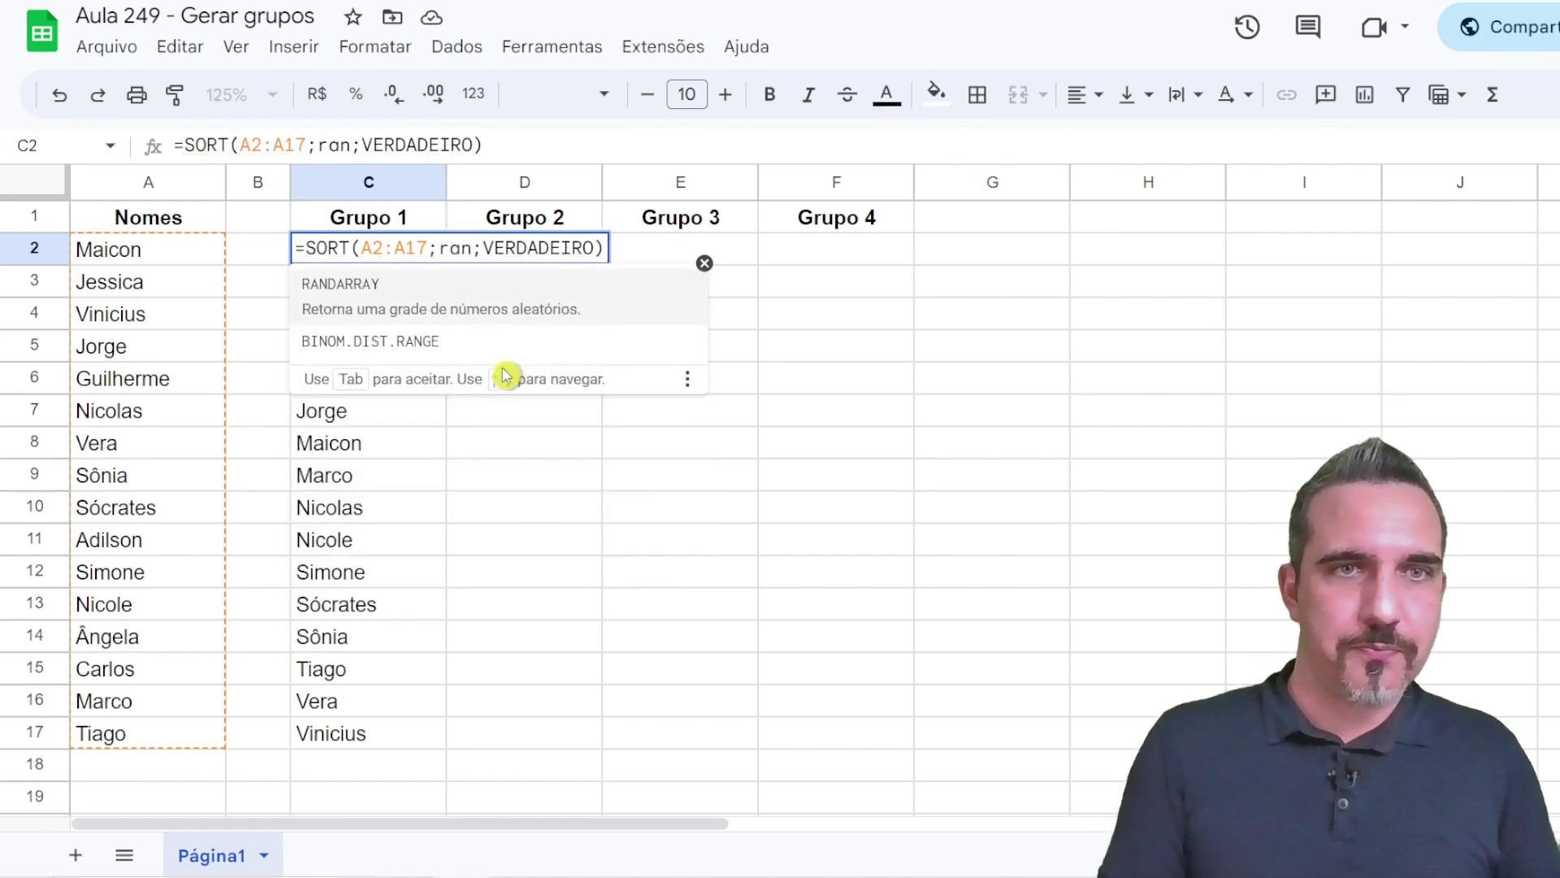
pyautogui.press('Tab')
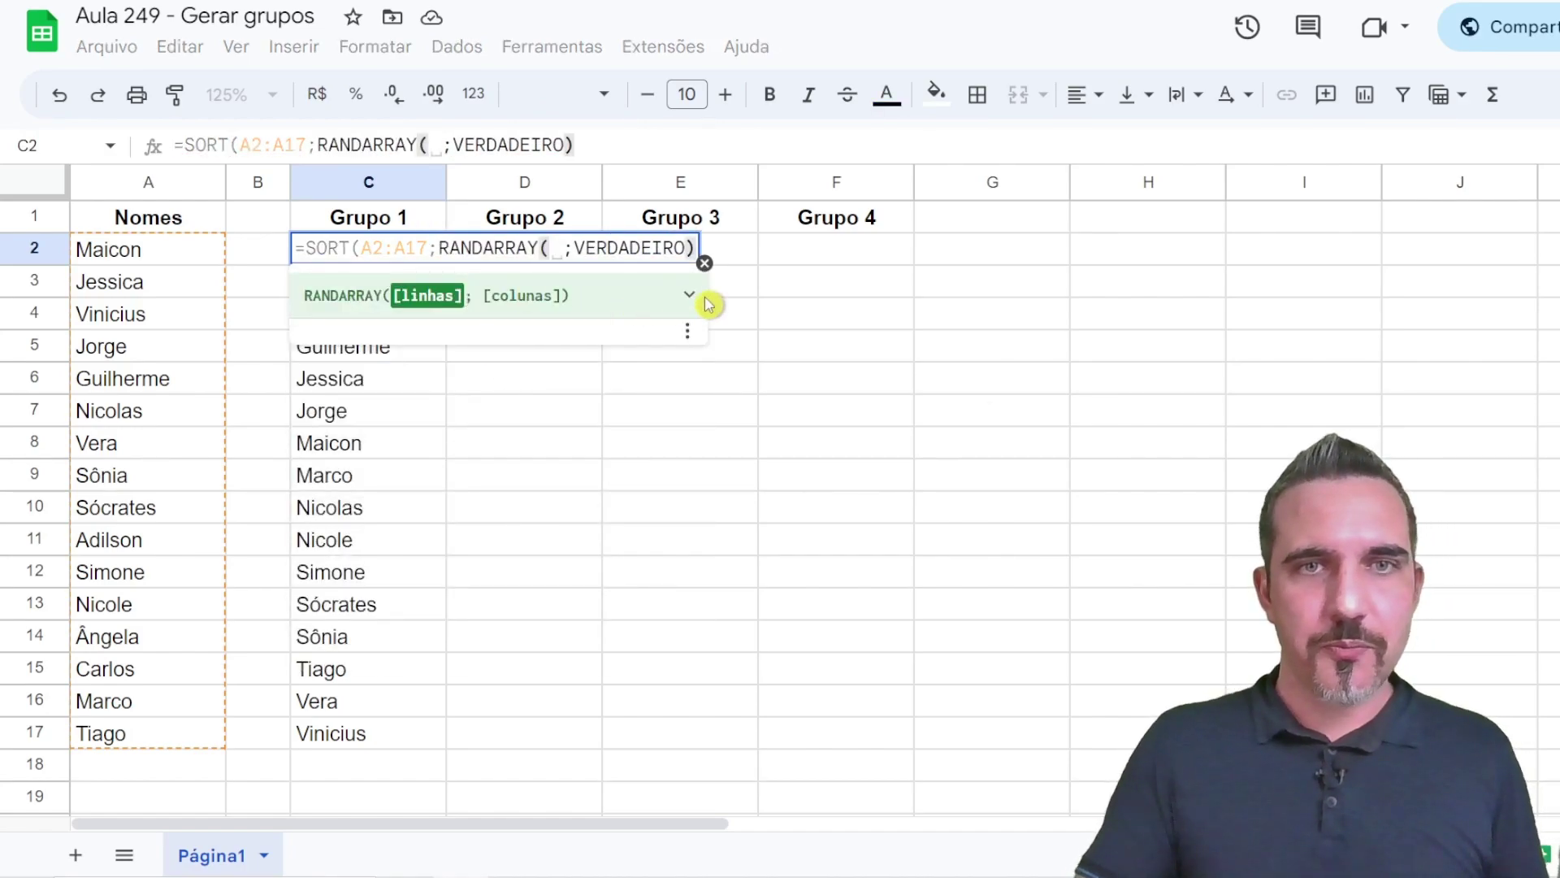
# Consult the RANDARRAY argument help, set its row count to 16 and complete the formula in C2
pyautogui.click(690, 295)
pyautogui.scroll(3, 407, 479)
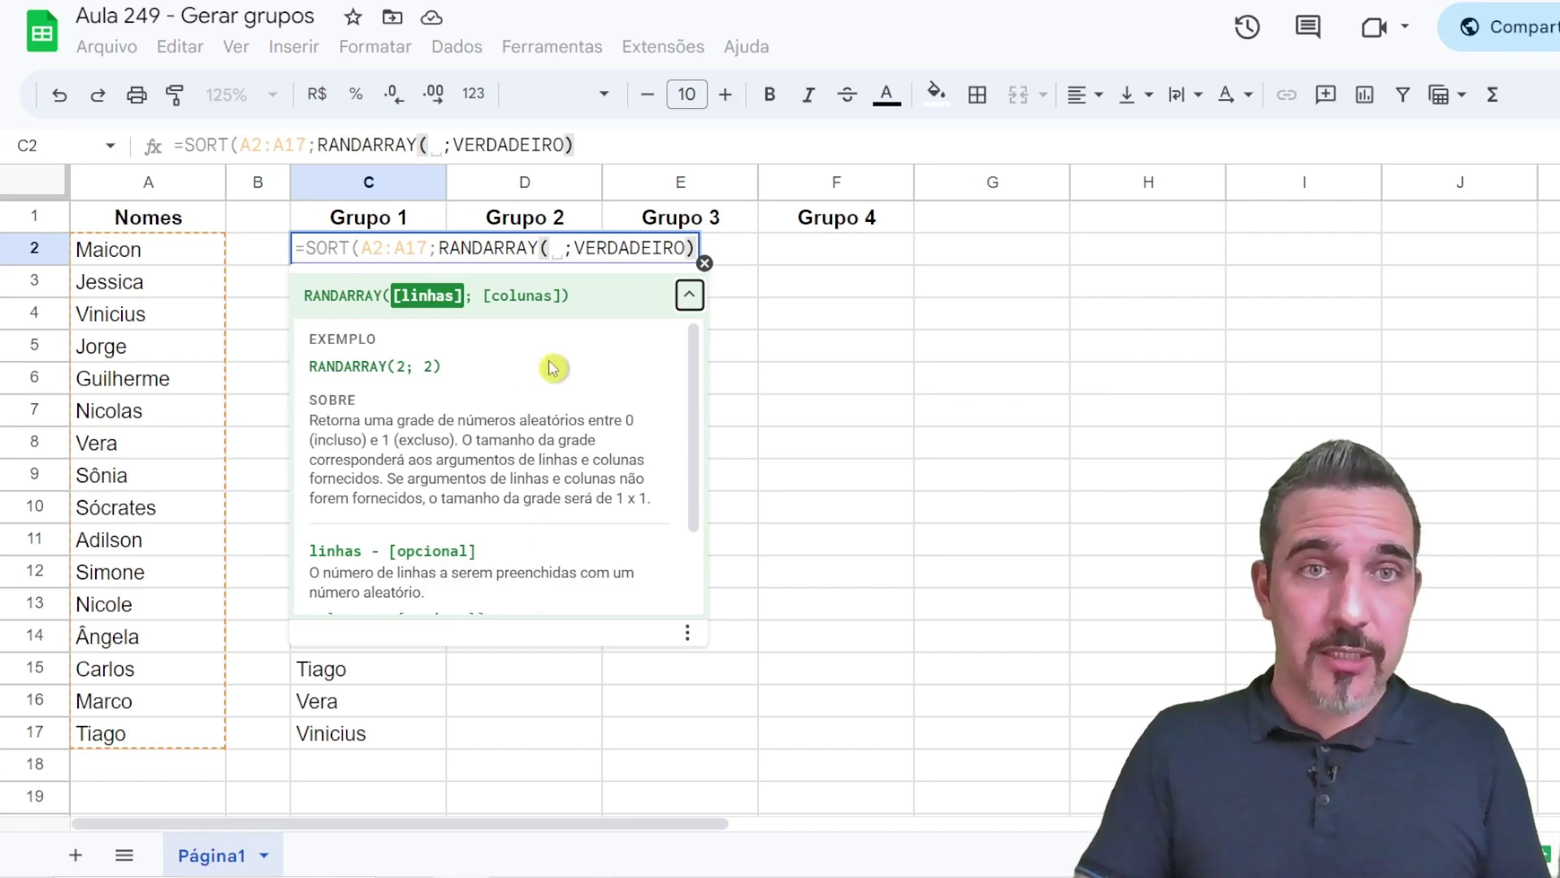
pyautogui.click(552, 250)
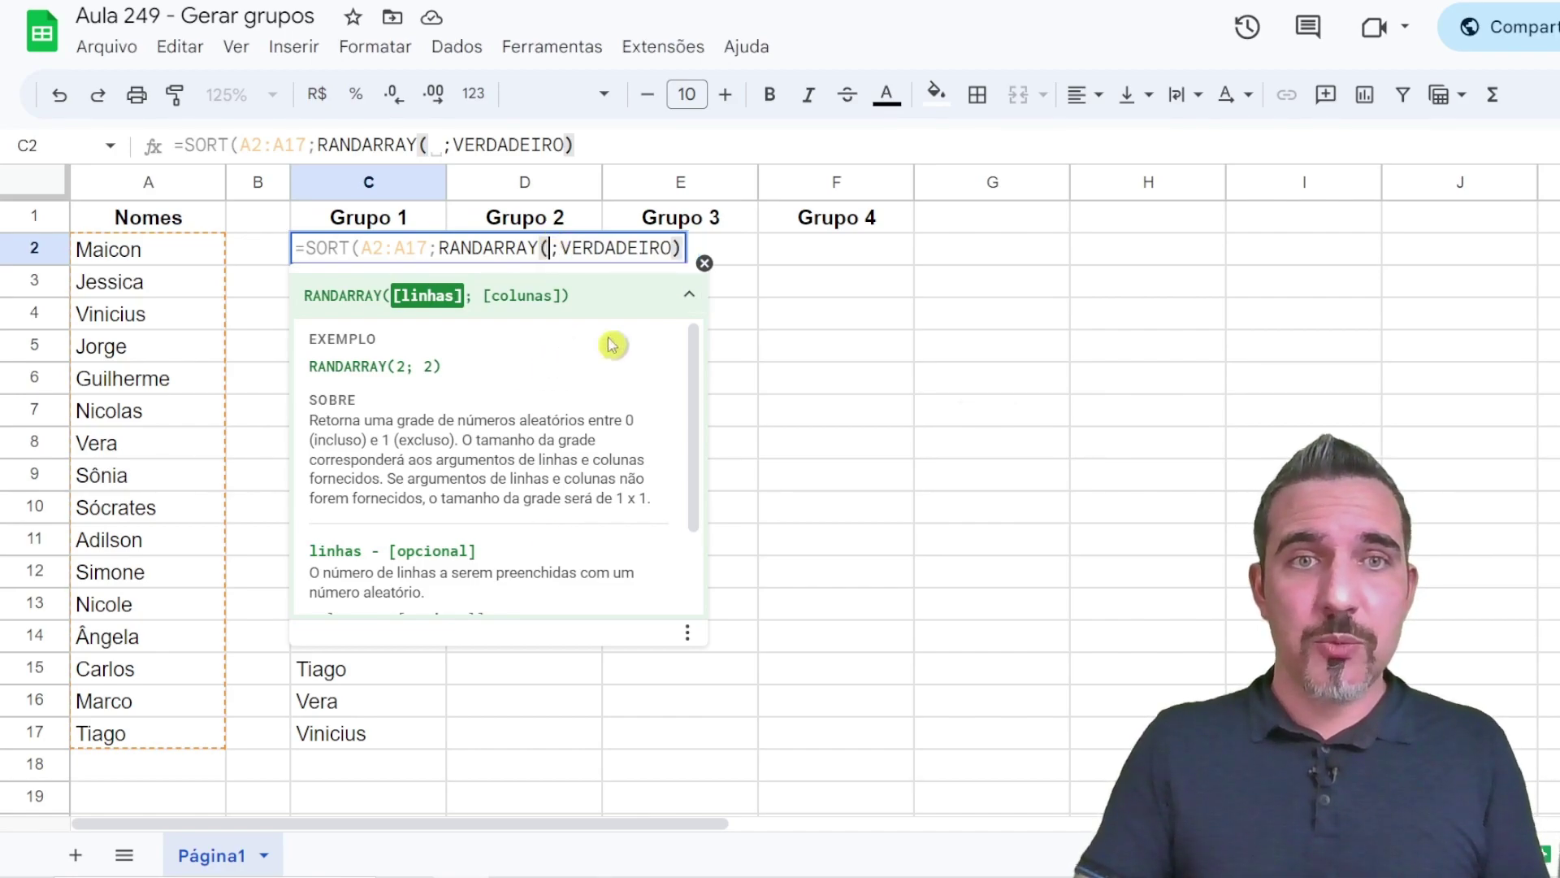
pyautogui.click(689, 296)
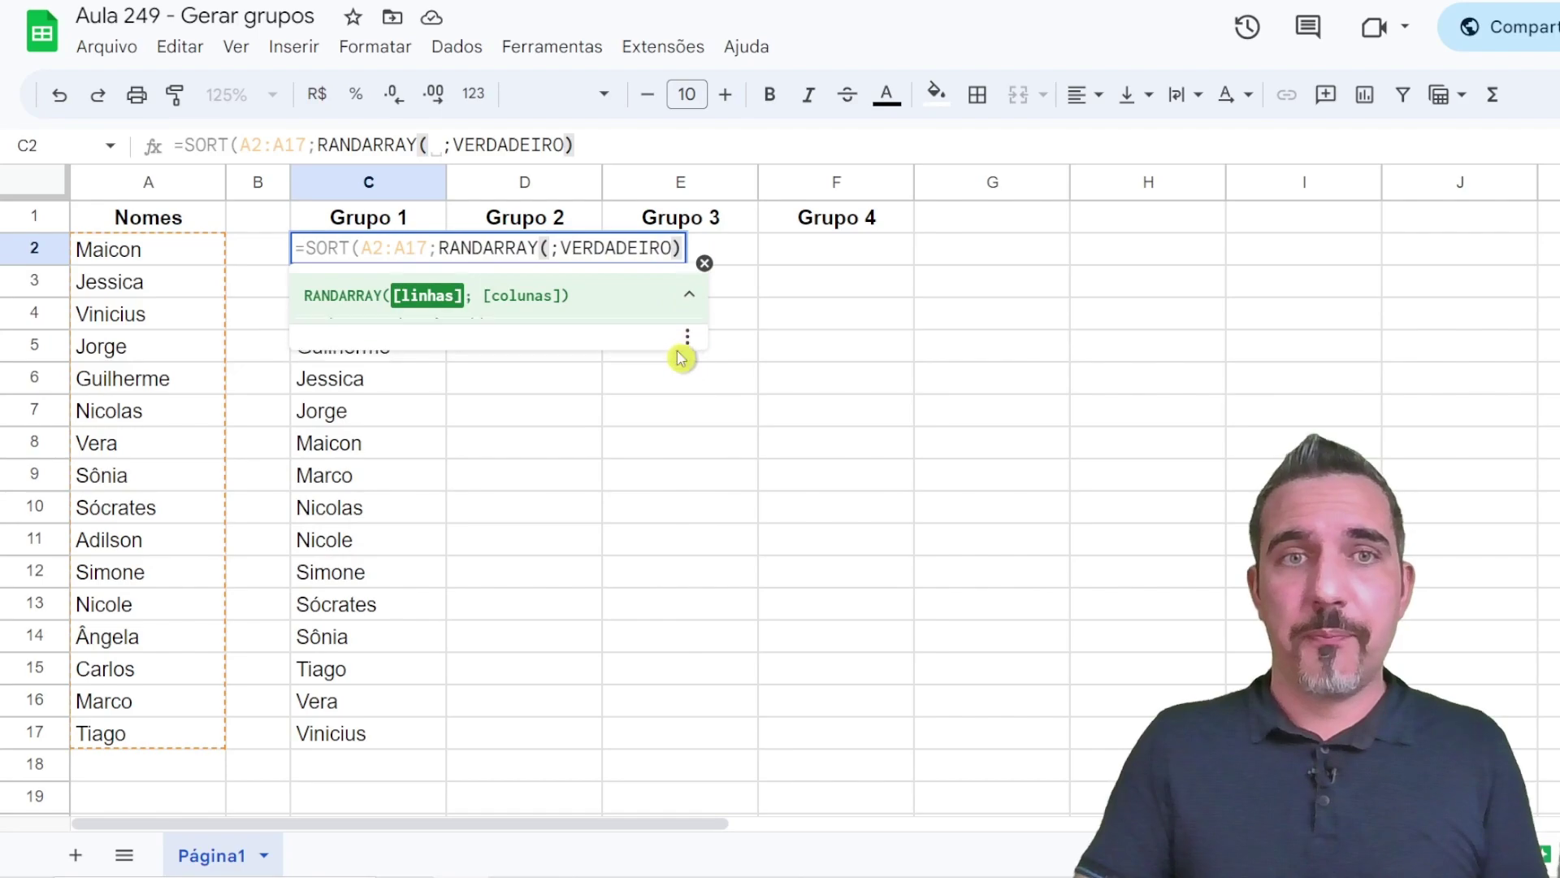
pyautogui.click(551, 250)
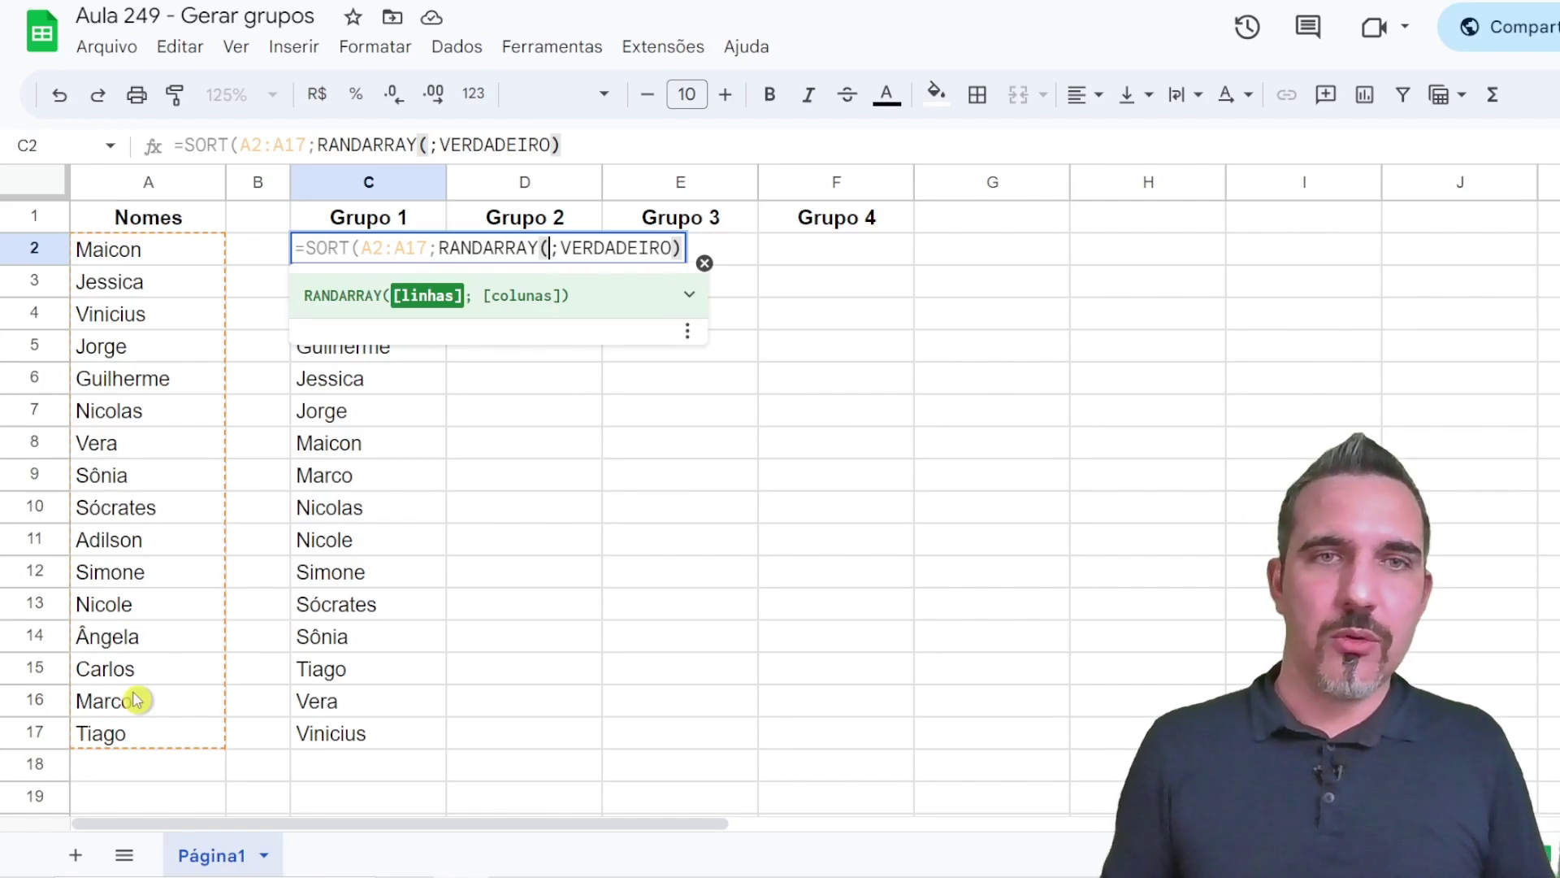
pyautogui.write('16)')
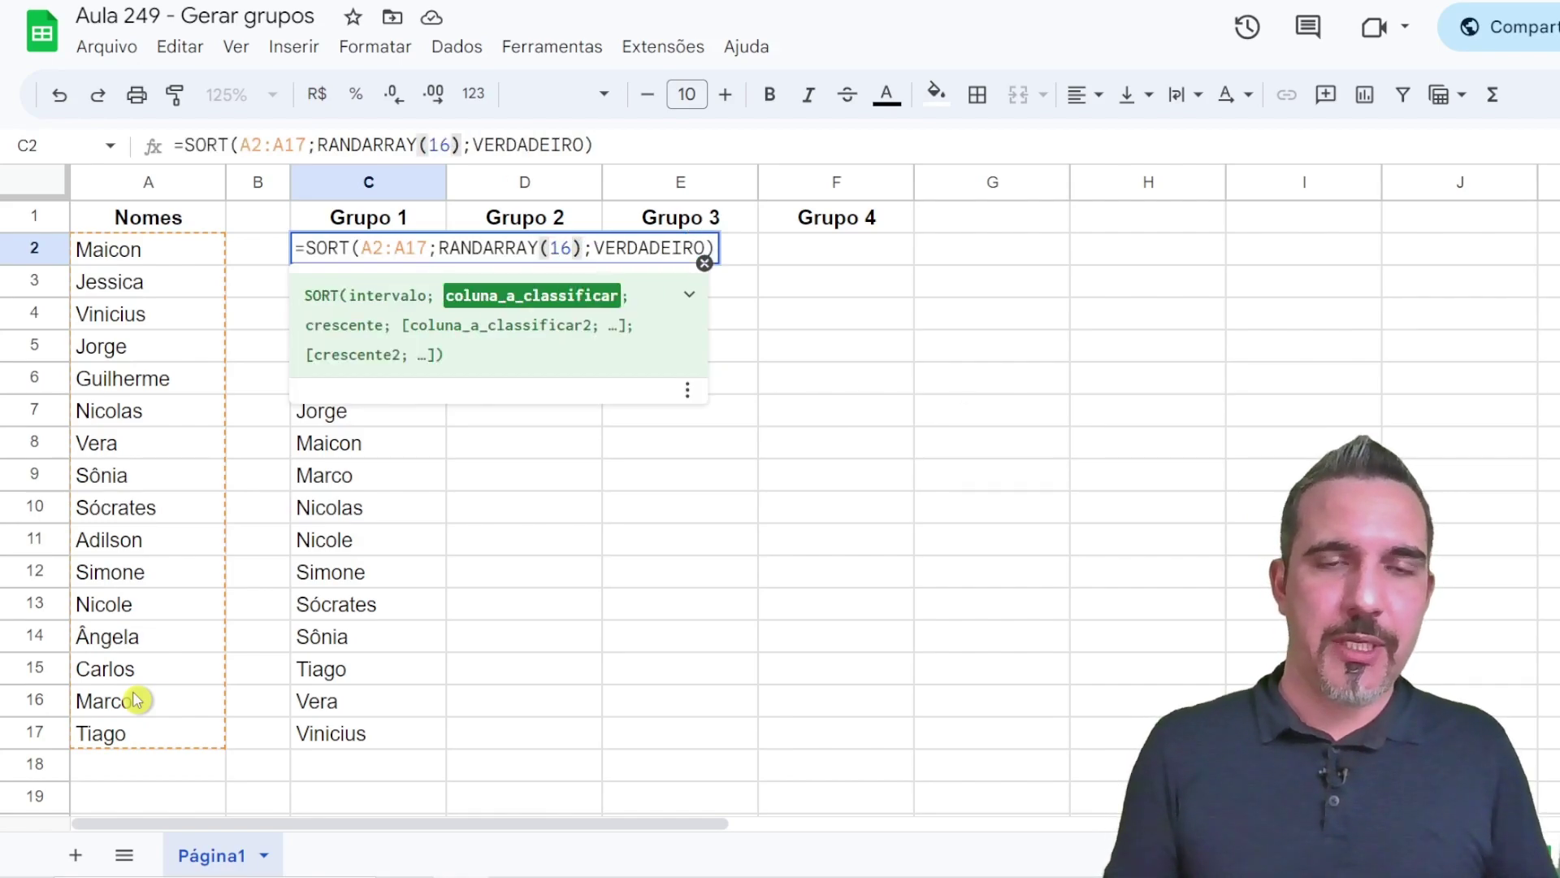
pyautogui.press('Return')
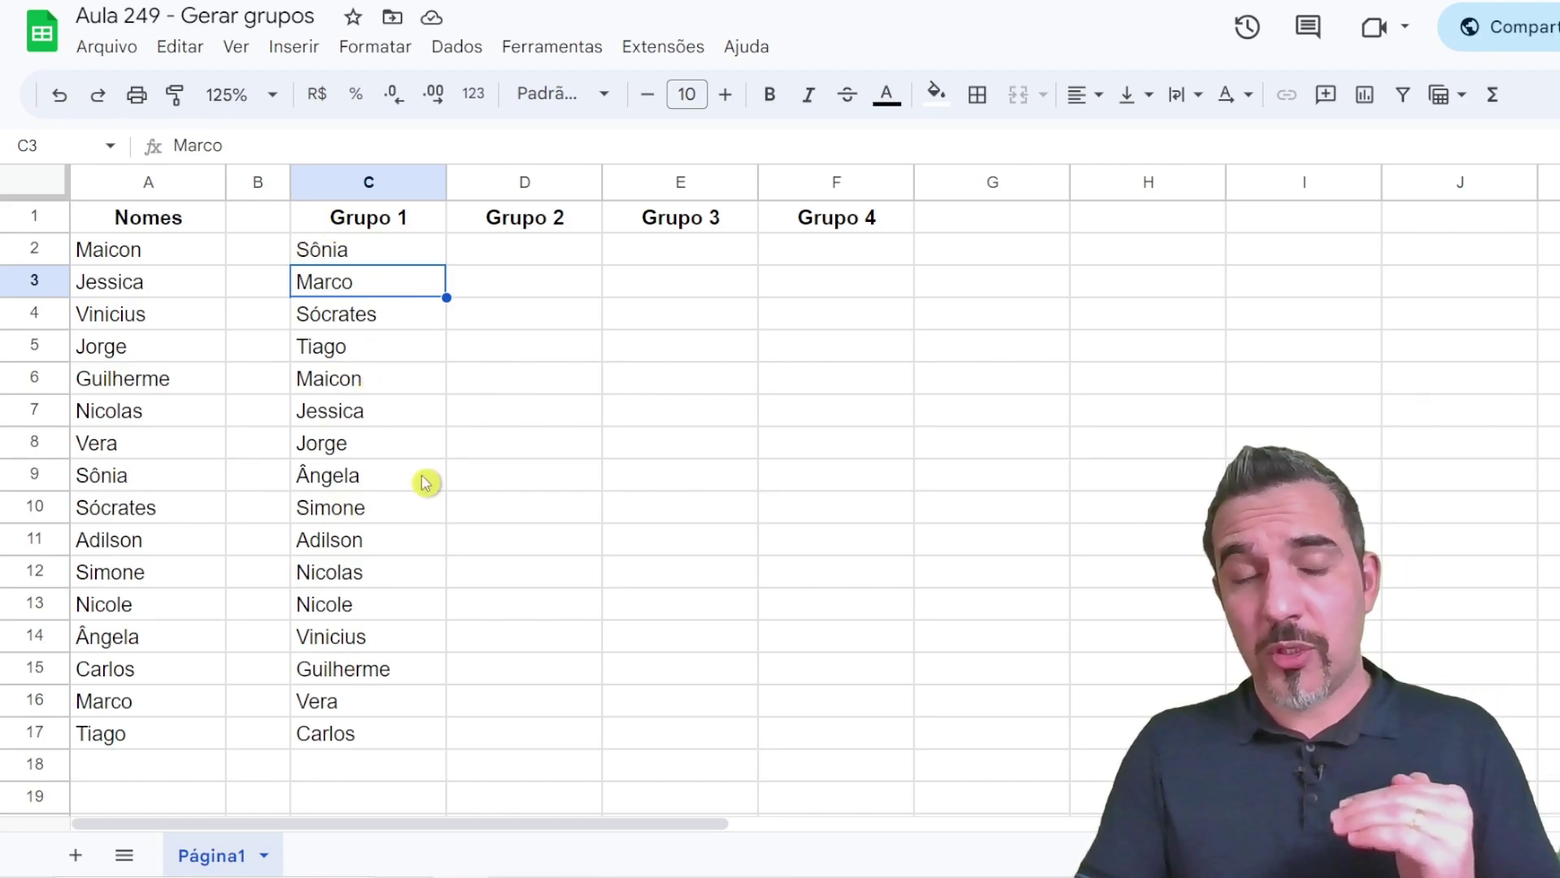
# Nest the SORT formula in C2 inside a WRAPROWS function
pyautogui.click(393, 258)
pyautogui.doubleClick(393, 259)
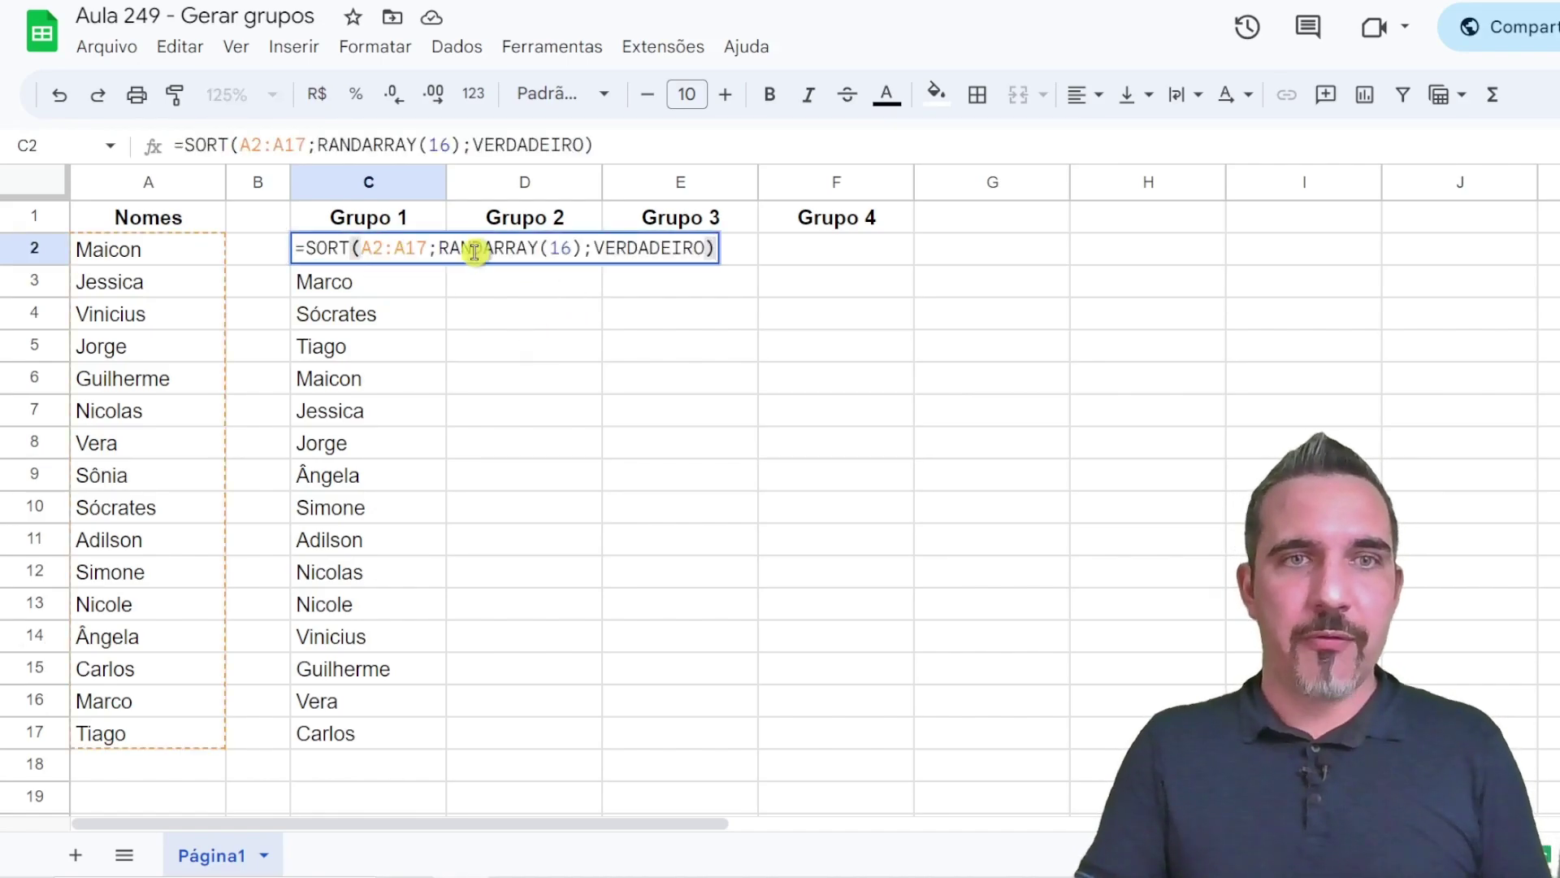
pyautogui.moveTo(442, 248); pyautogui.dragTo(581, 247)
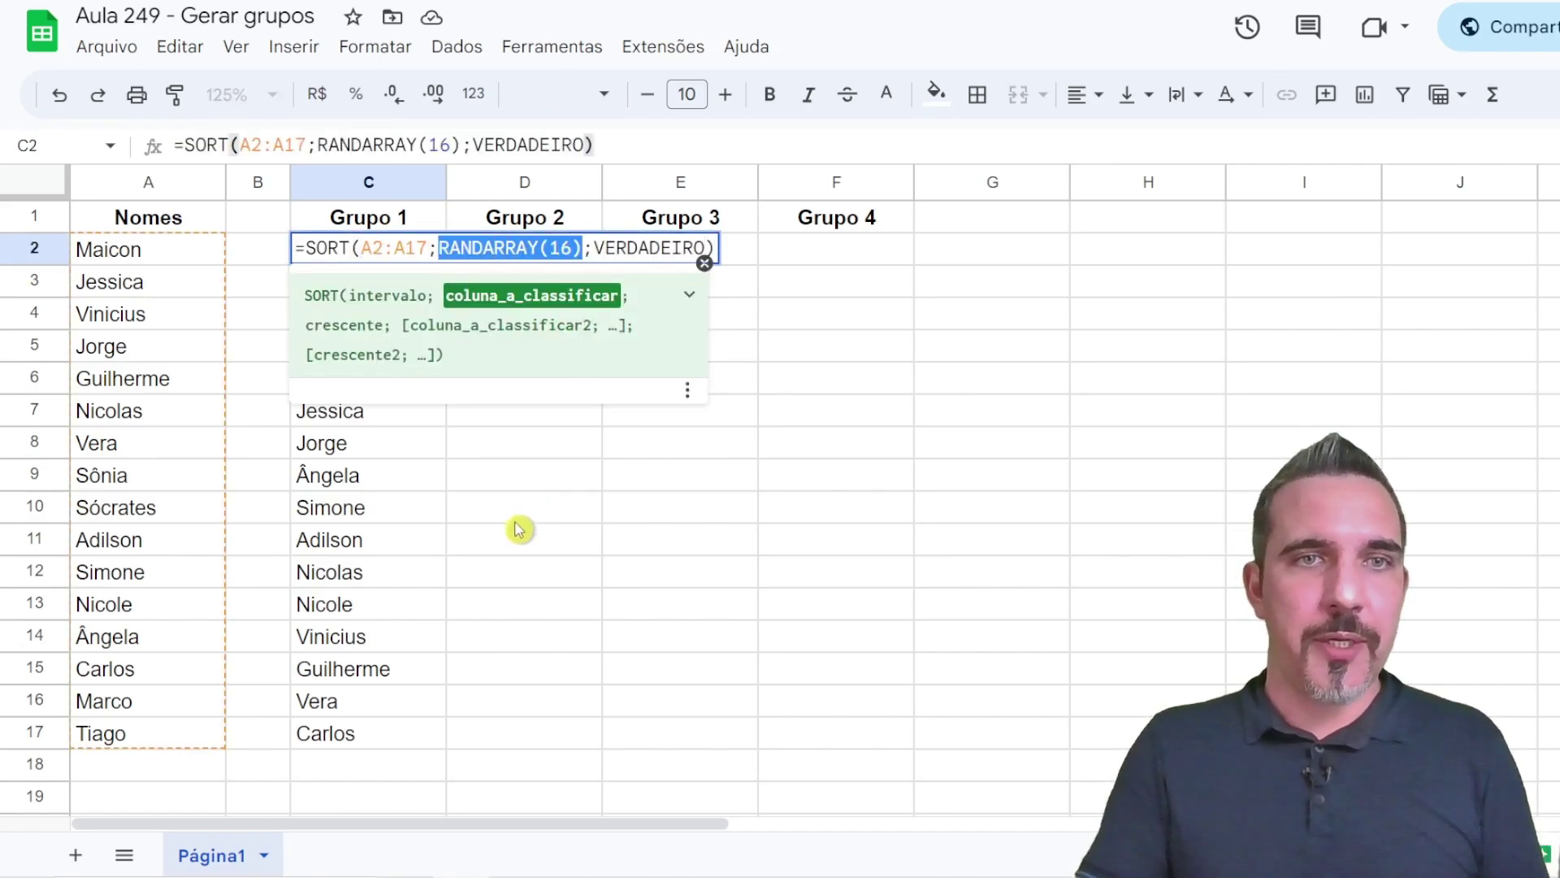
pyautogui.click(302, 241)
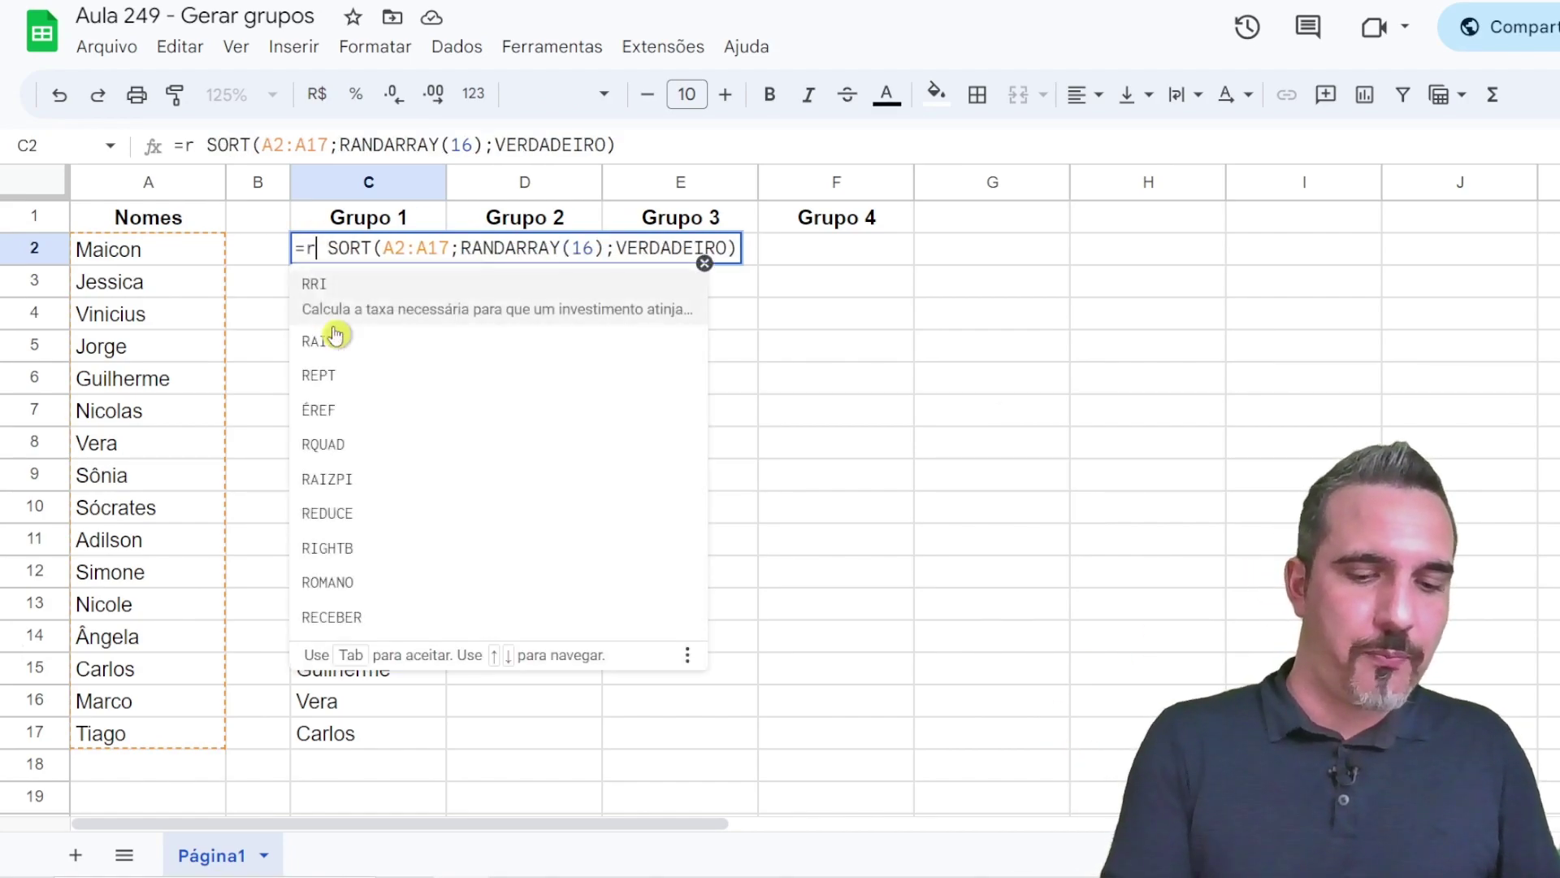
pyautogui.write('wrap')
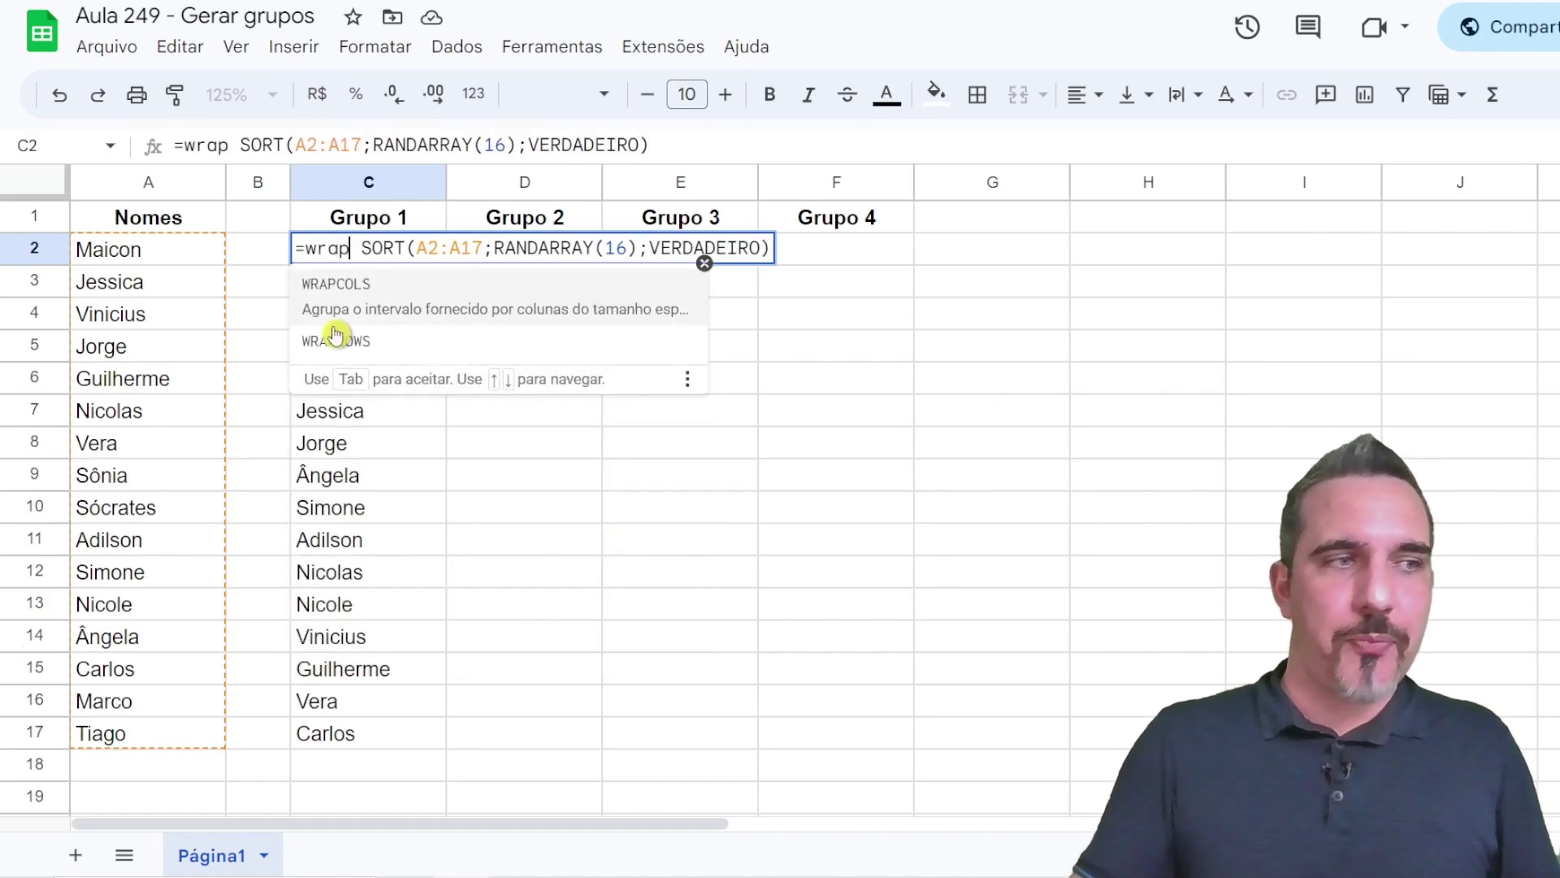
pyautogui.click(399, 343)
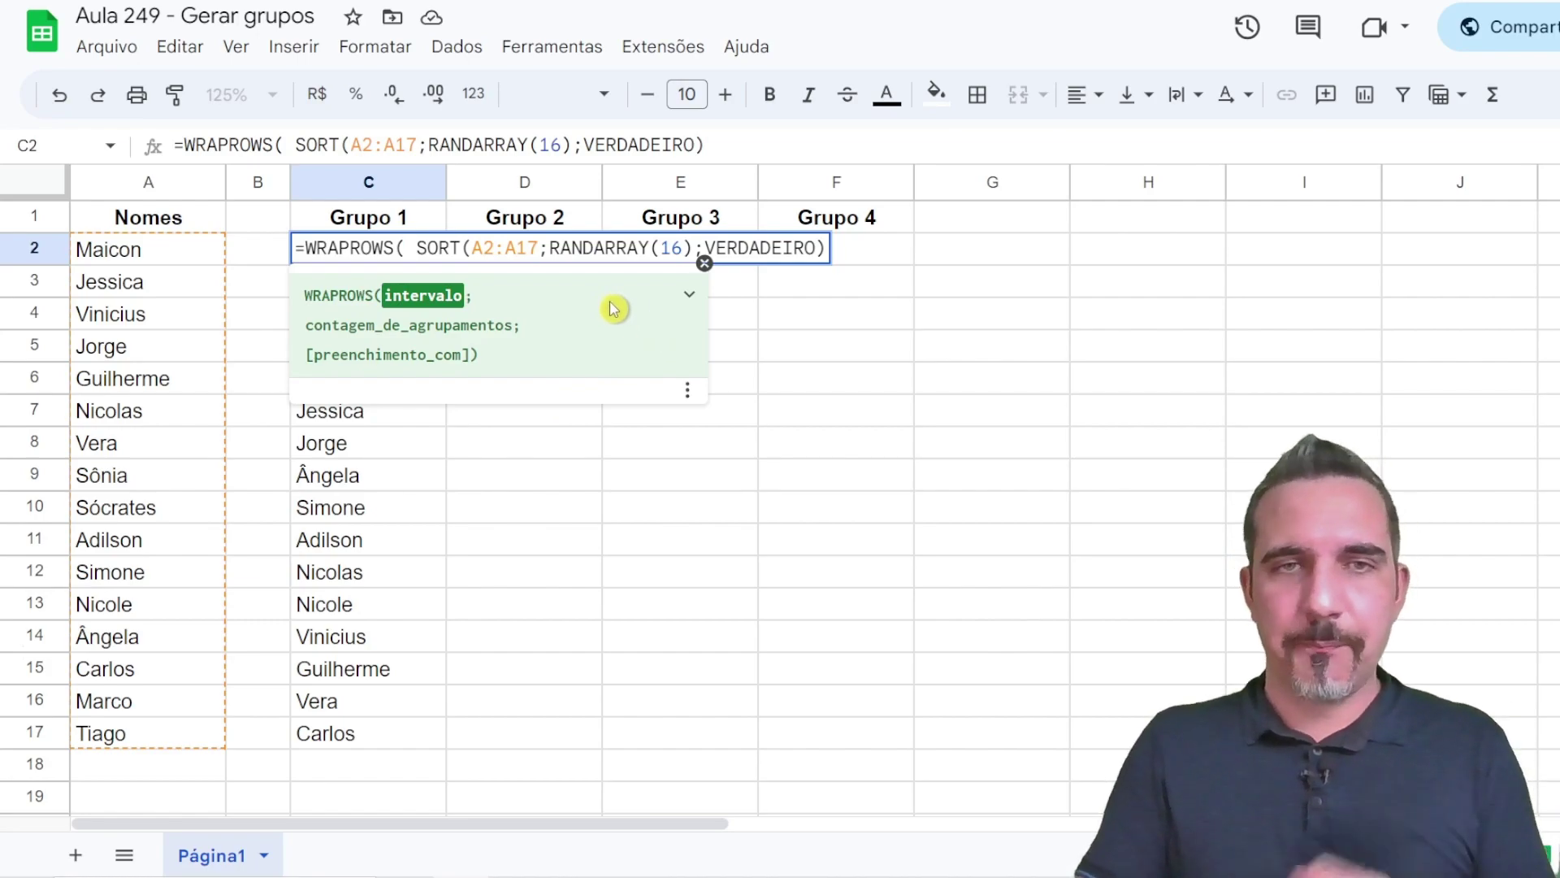
# Consult the WRAPROWS argument help and remove the extra space before SORT in the C2 formula
pyautogui.click(690, 301)
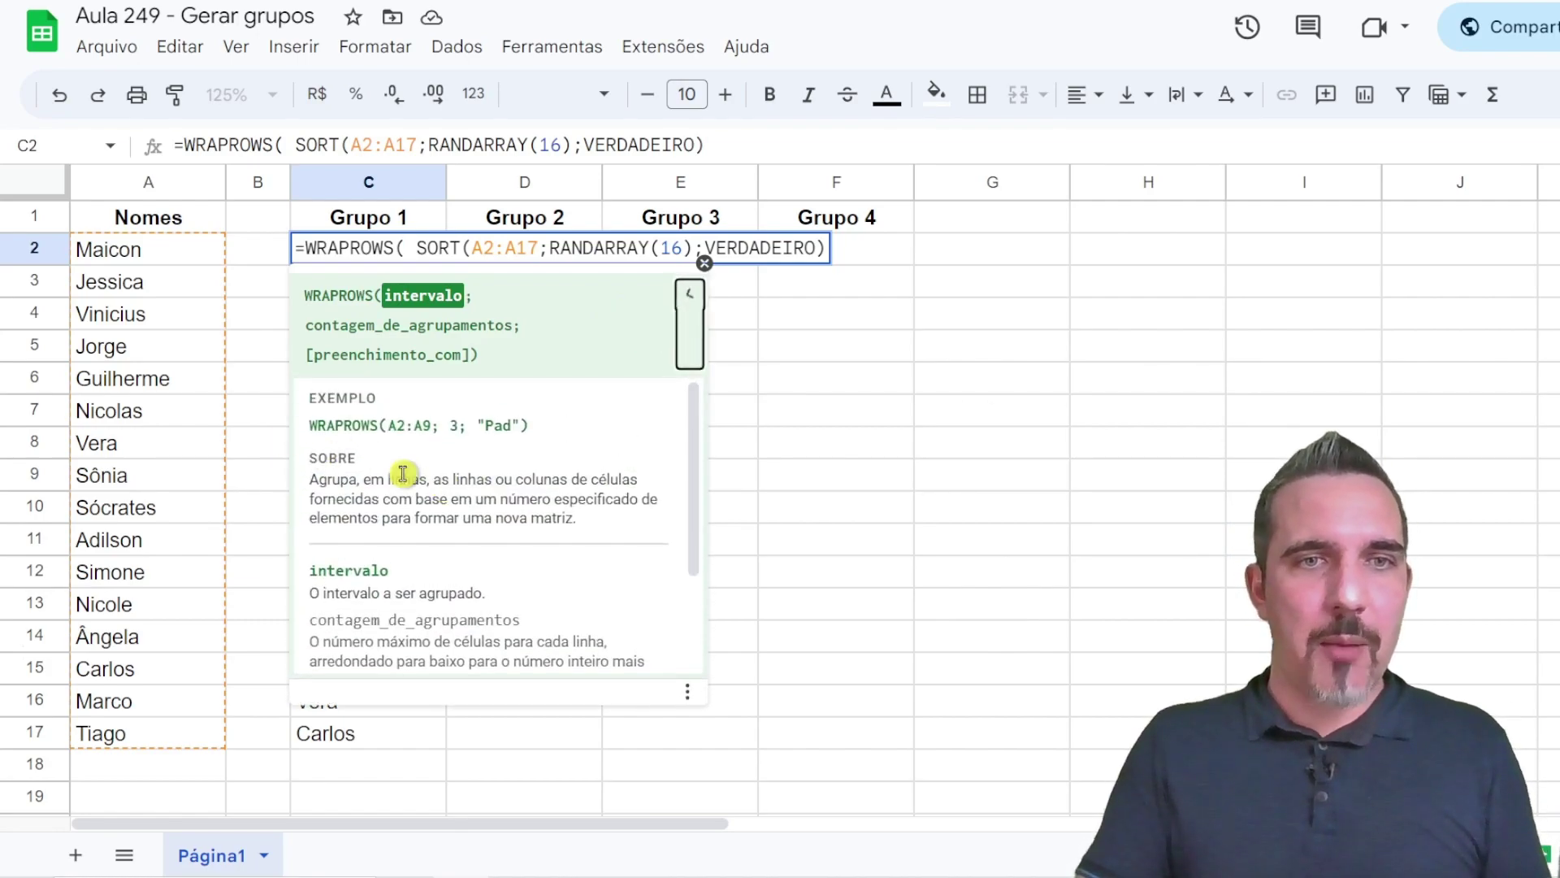
pyautogui.scroll(-2, 439, 487)
pyautogui.scroll(2, 485, 591)
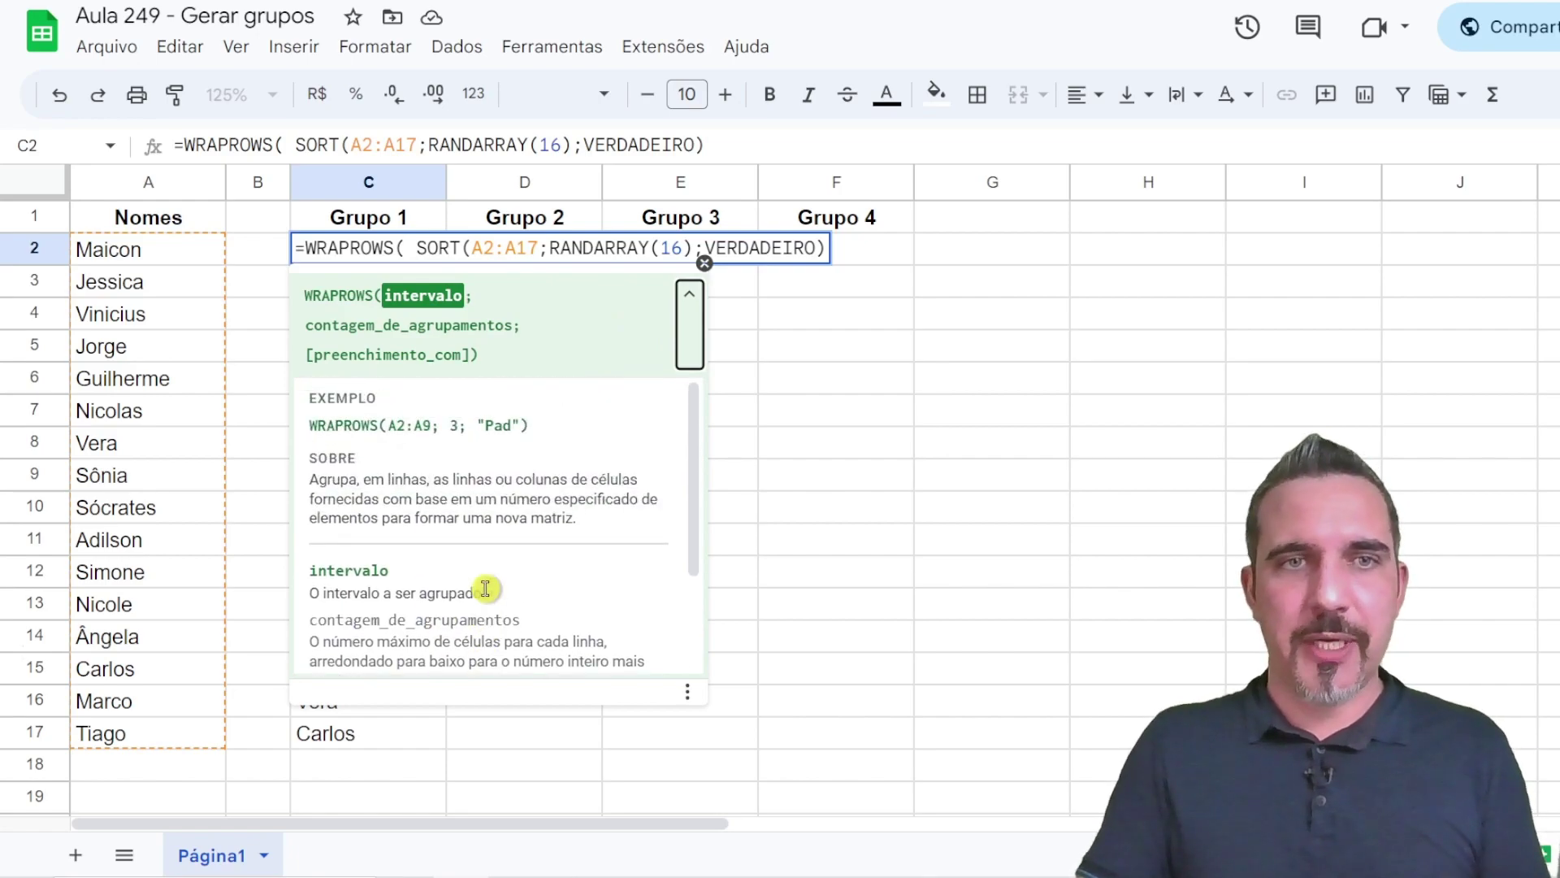
pyautogui.click(690, 292)
pyautogui.click(405, 248)
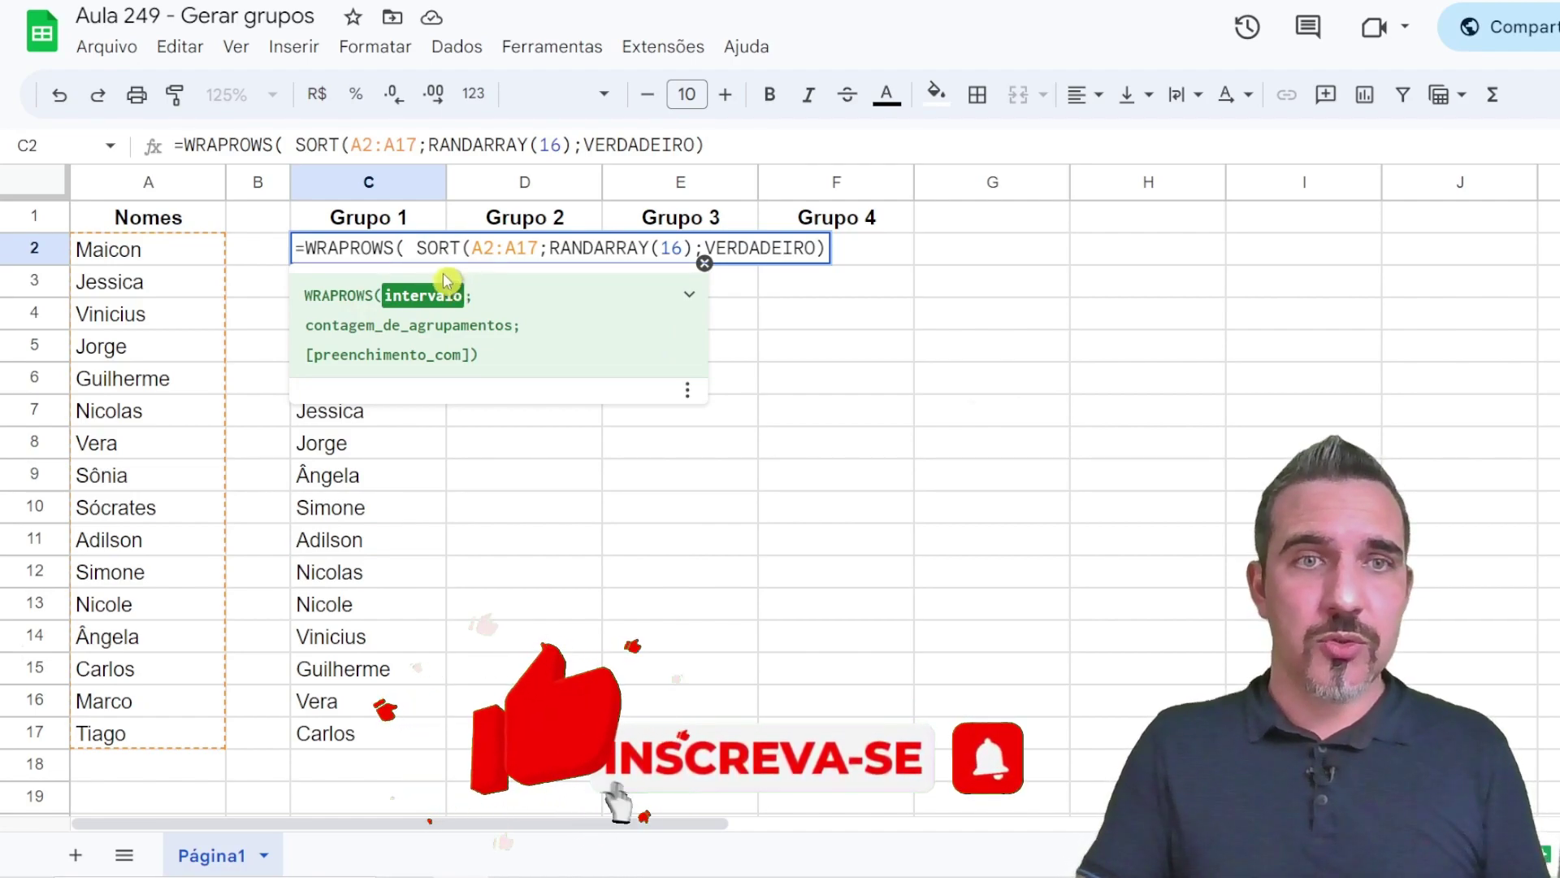
pyautogui.press('Delete')
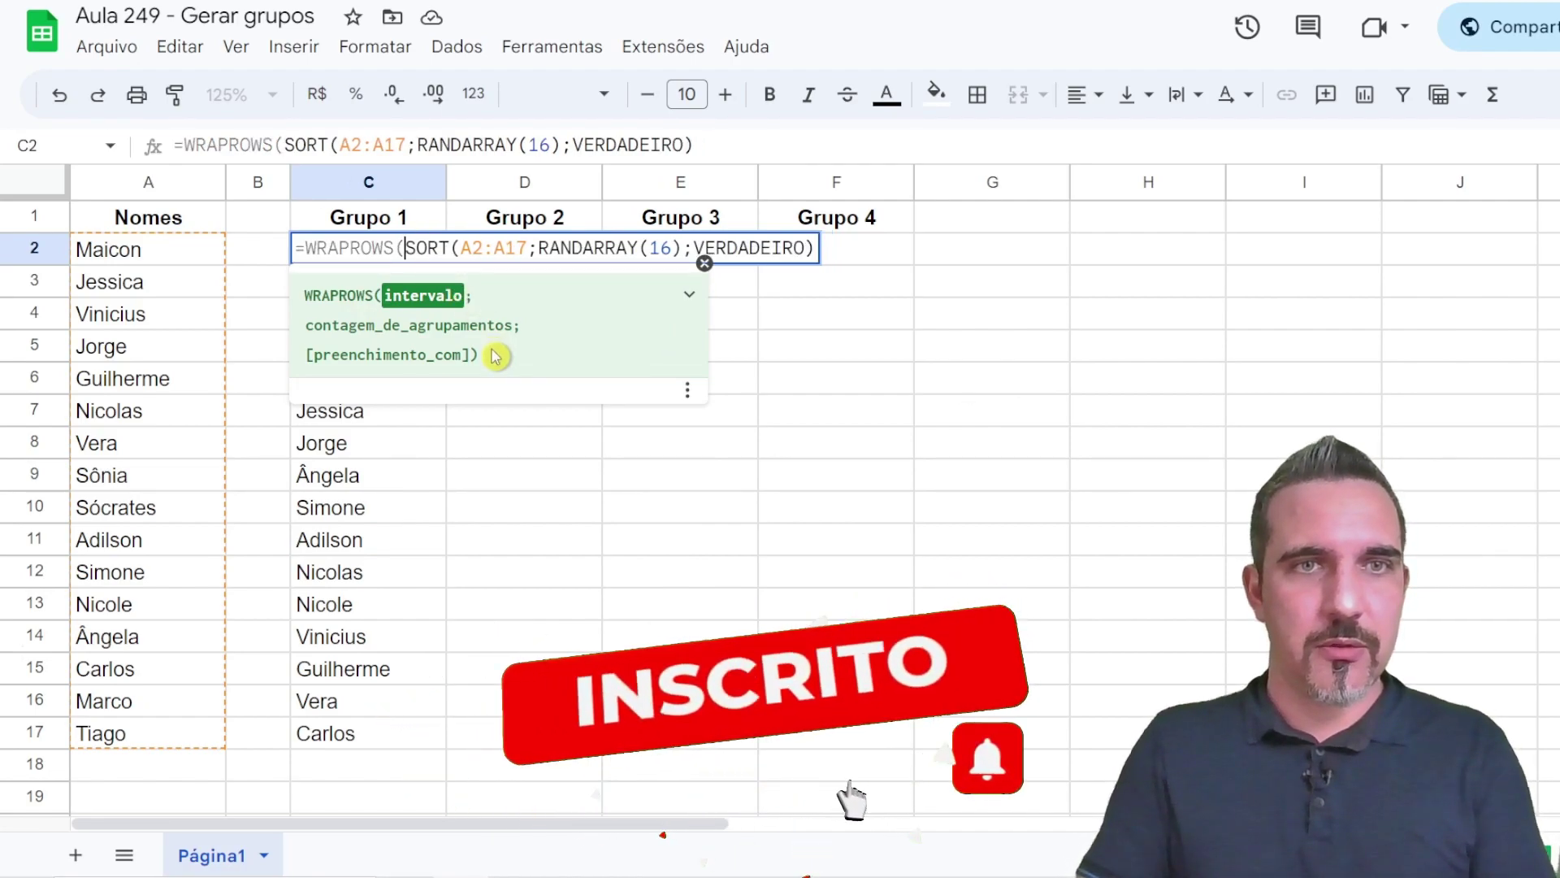
# Add 2 as the WRAPROWS wrap count after the SORT argument in C2 and complete the formula
pyautogui.click(812, 247)
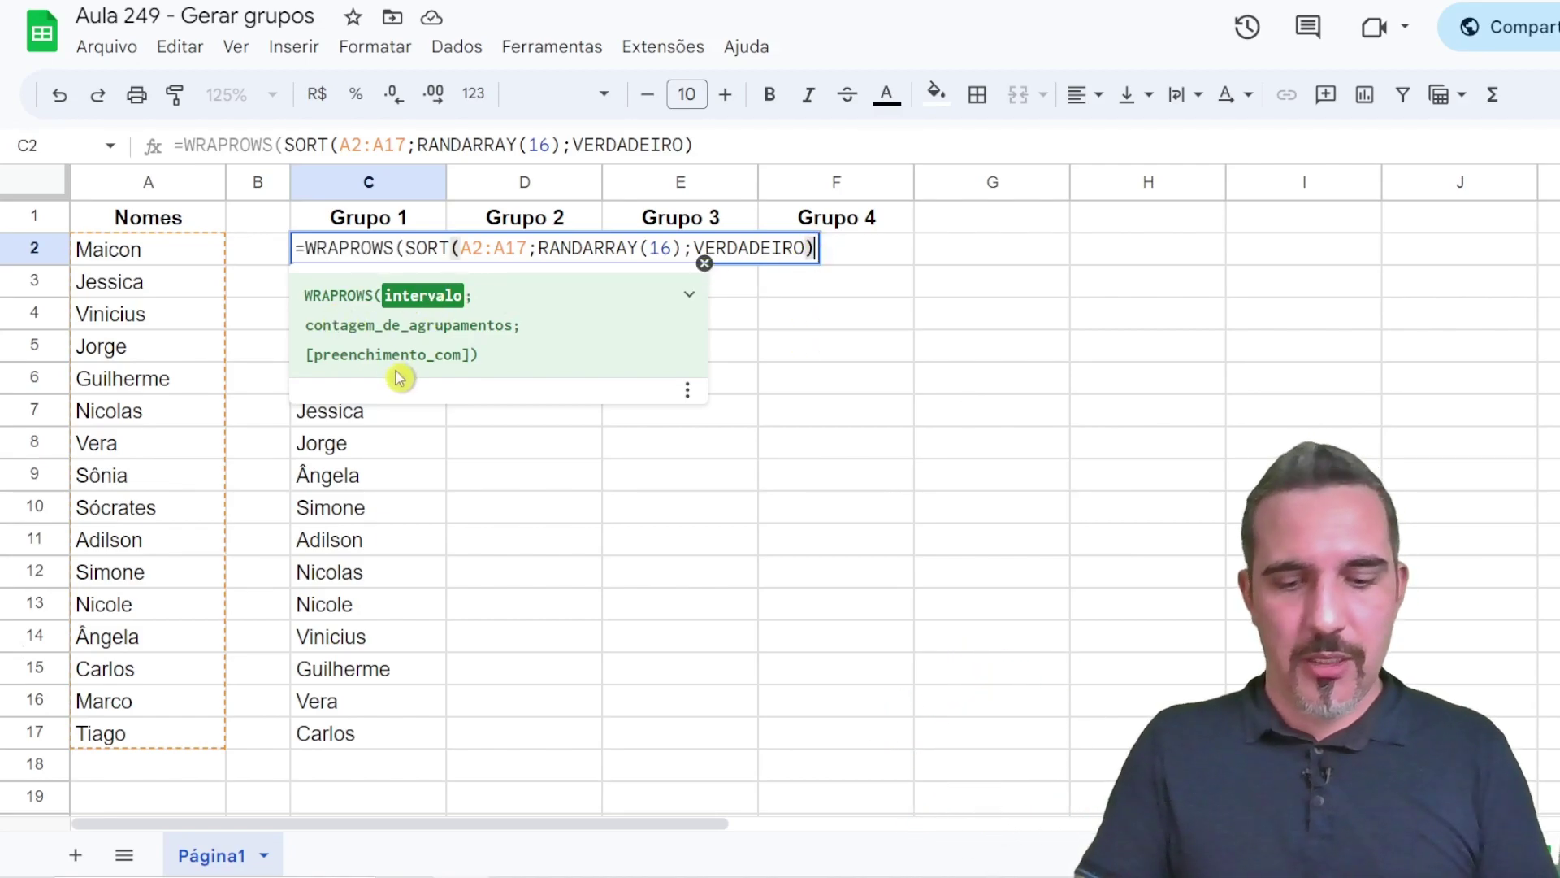
pyautogui.write(';')
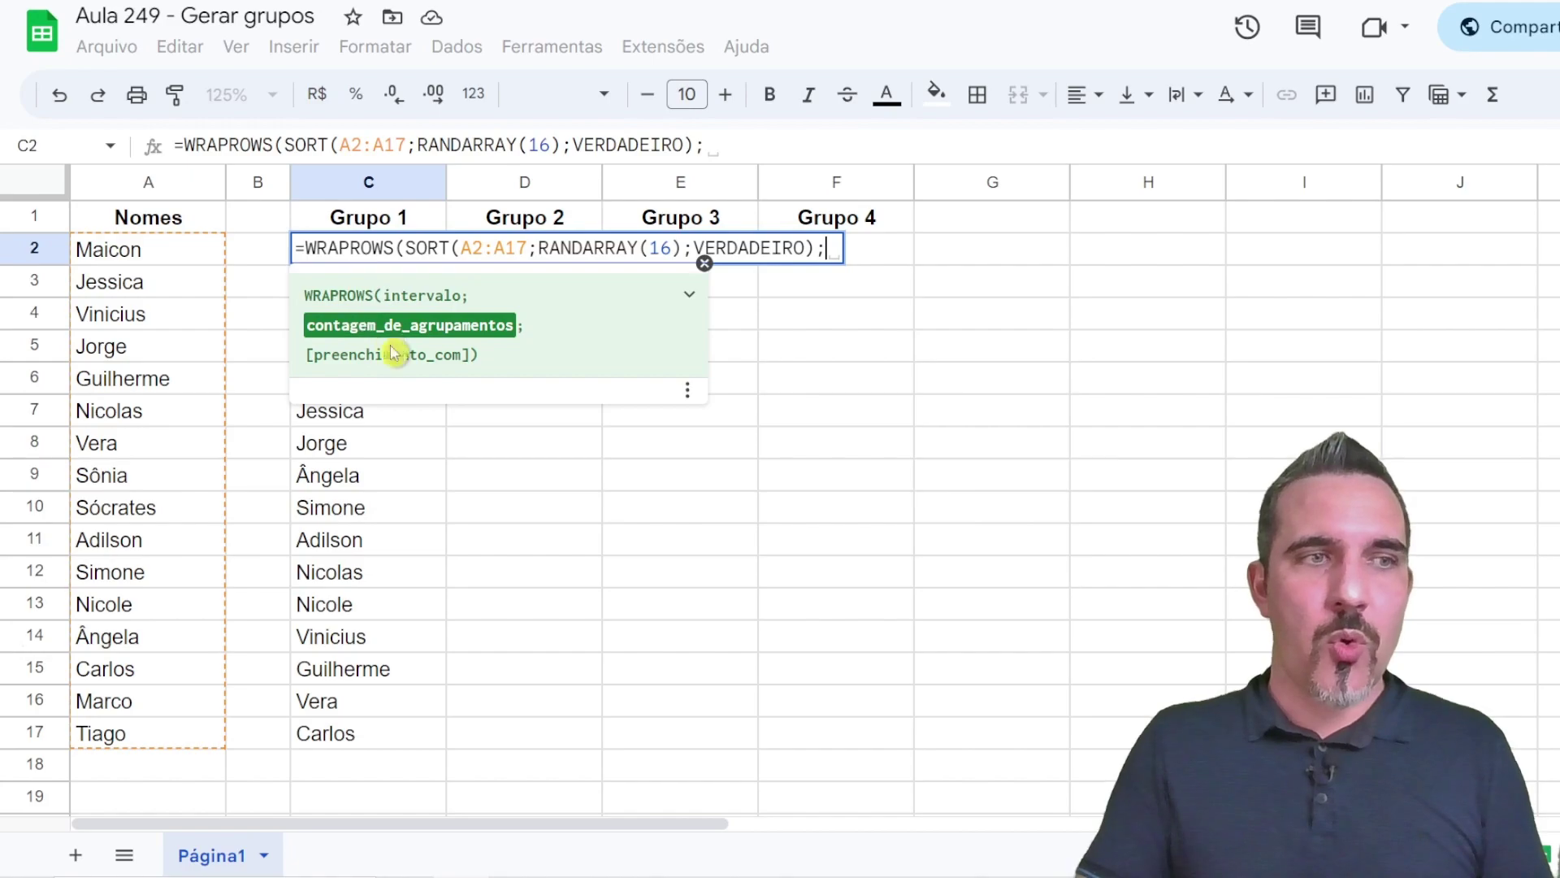
pyautogui.click(704, 263)
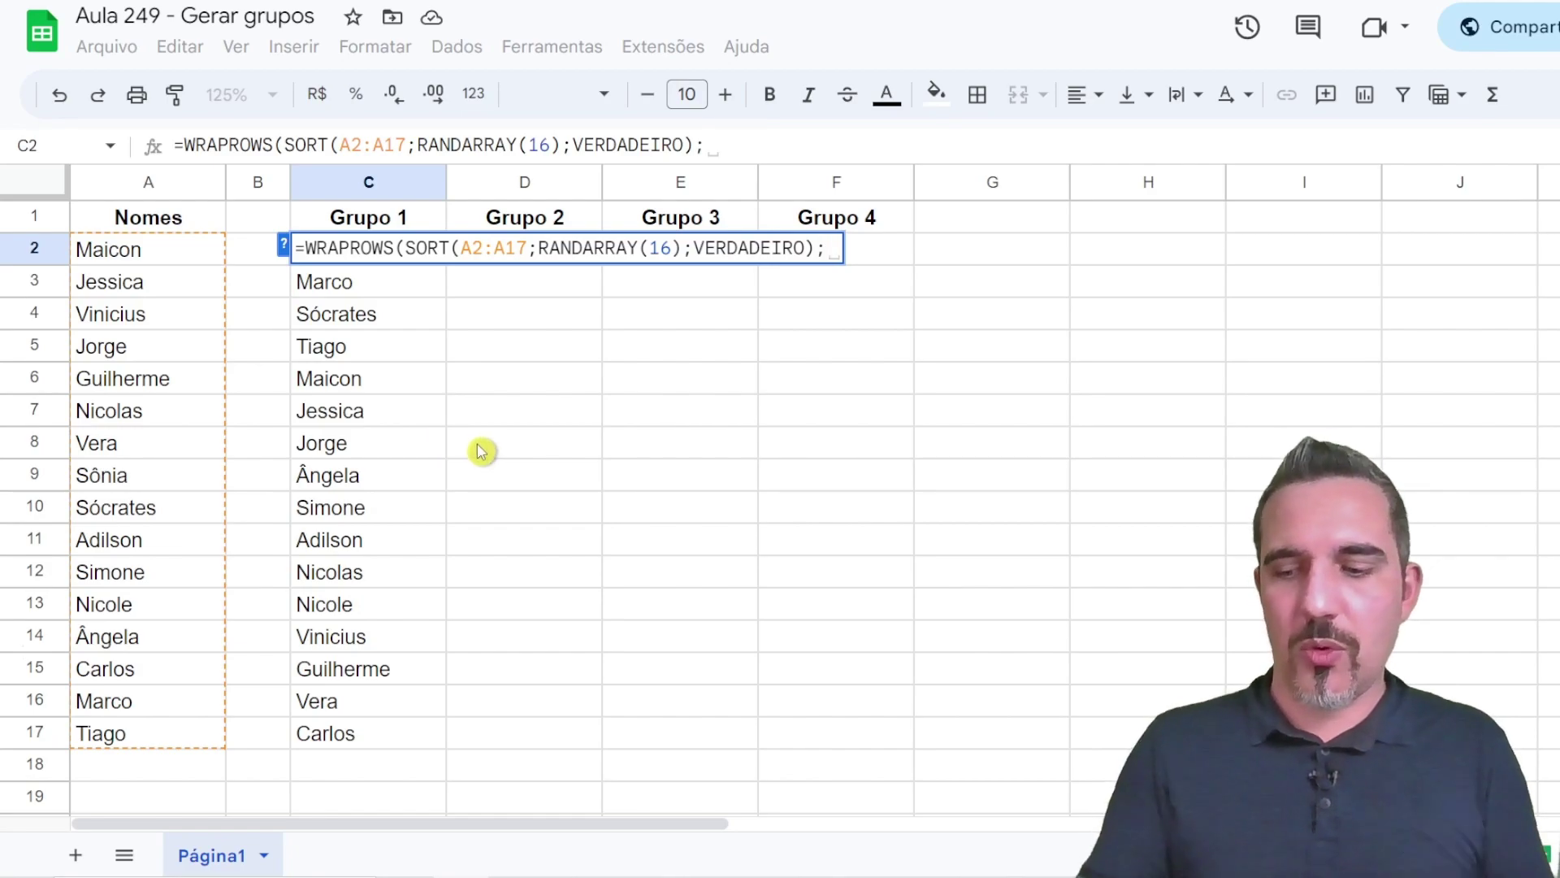
pyautogui.write('2')
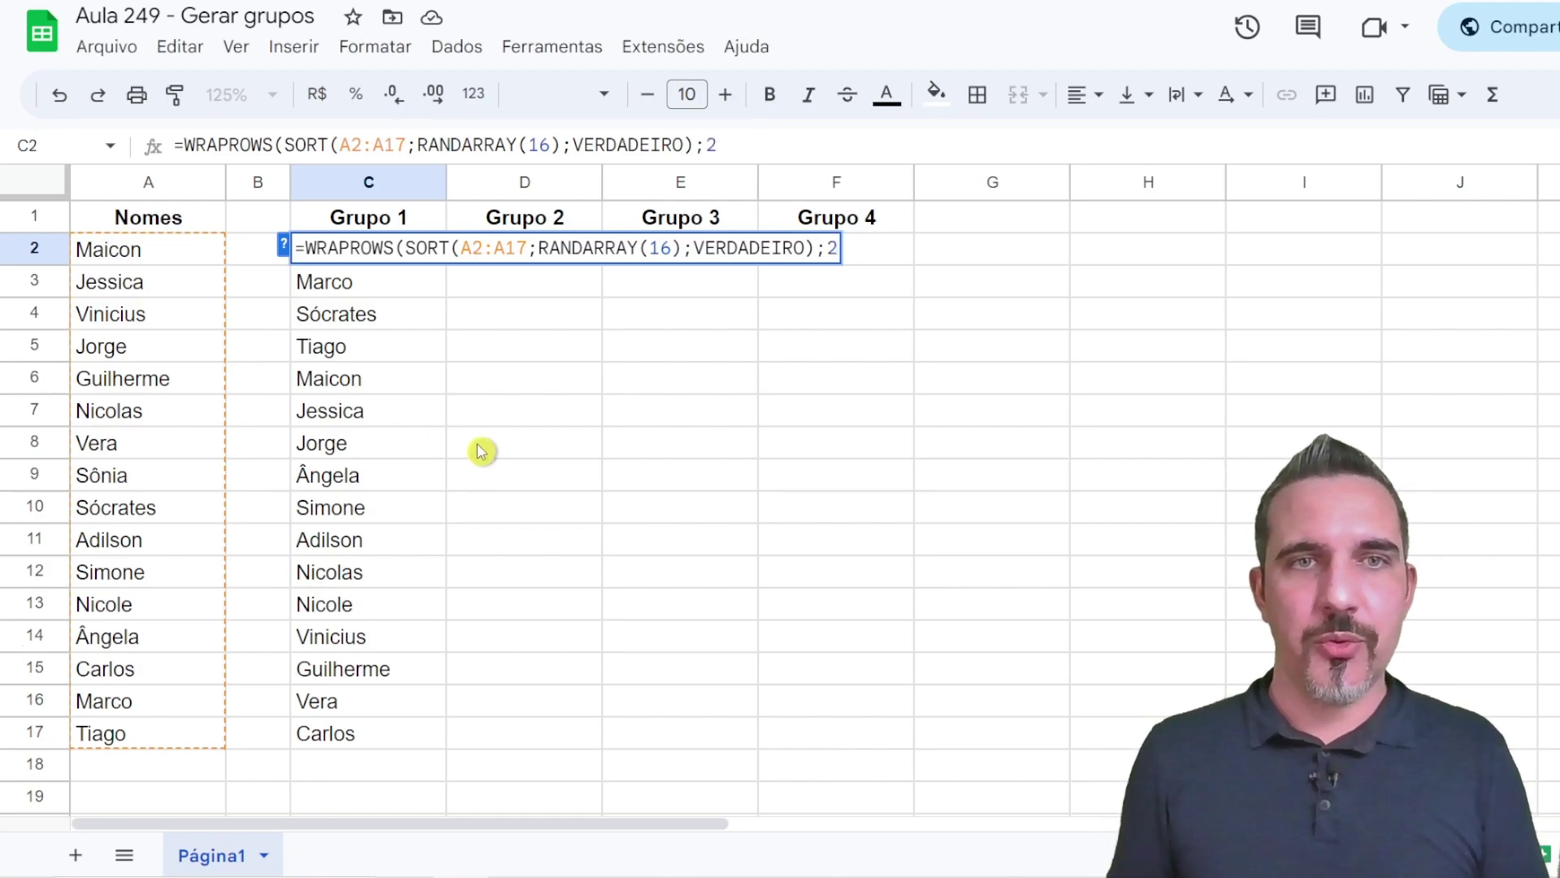
pyautogui.press('Return')
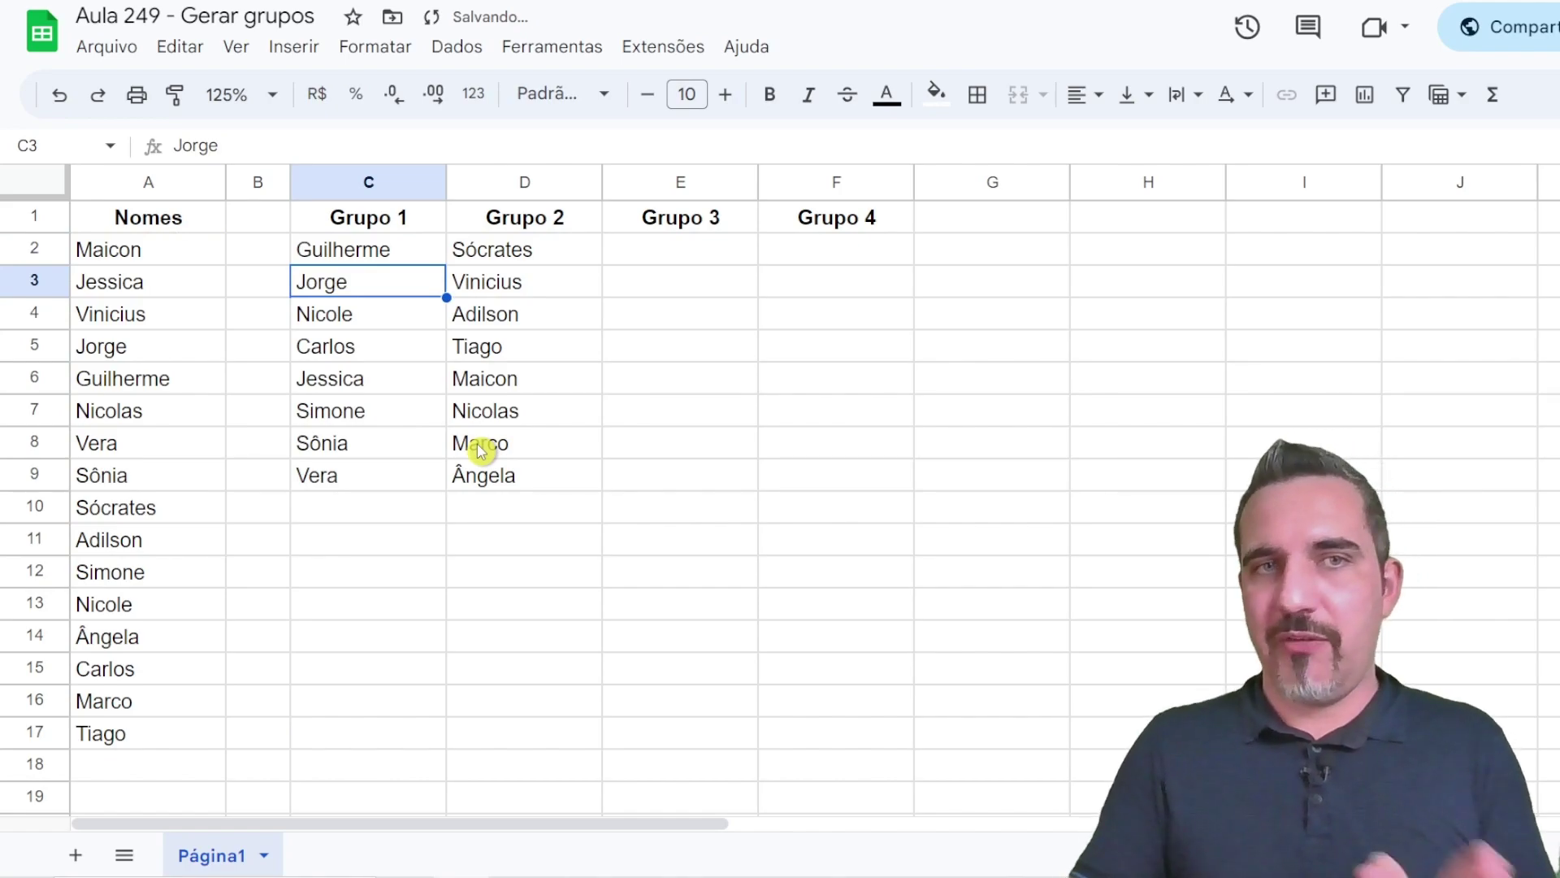
# Set the WRAPROWS wrap count in the C2 formula to 4
pyautogui.click(435, 259)
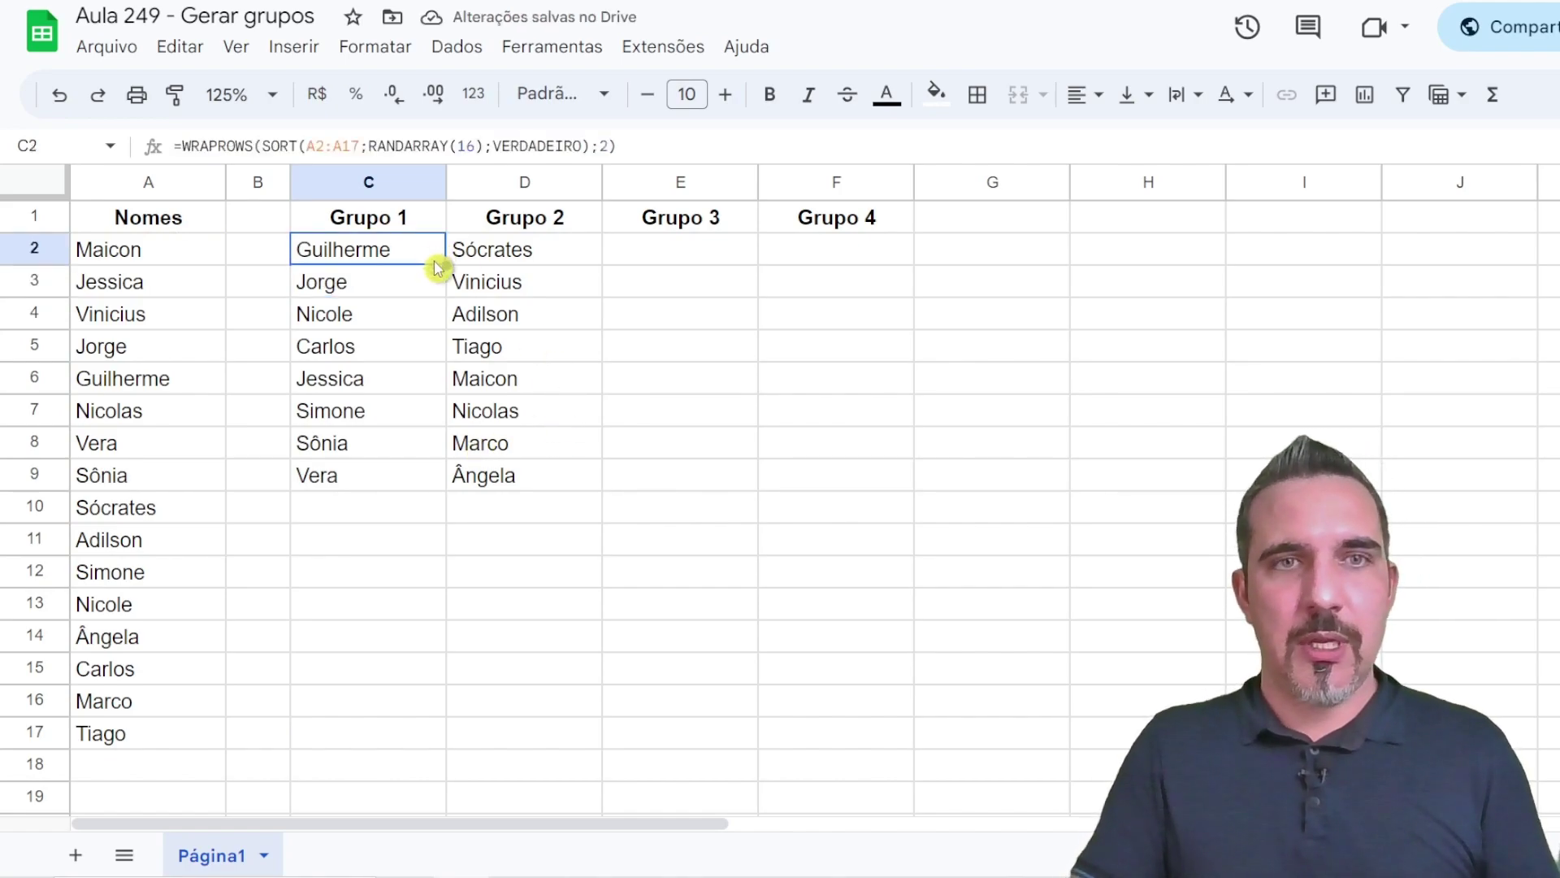
pyautogui.doubleClick(436, 258)
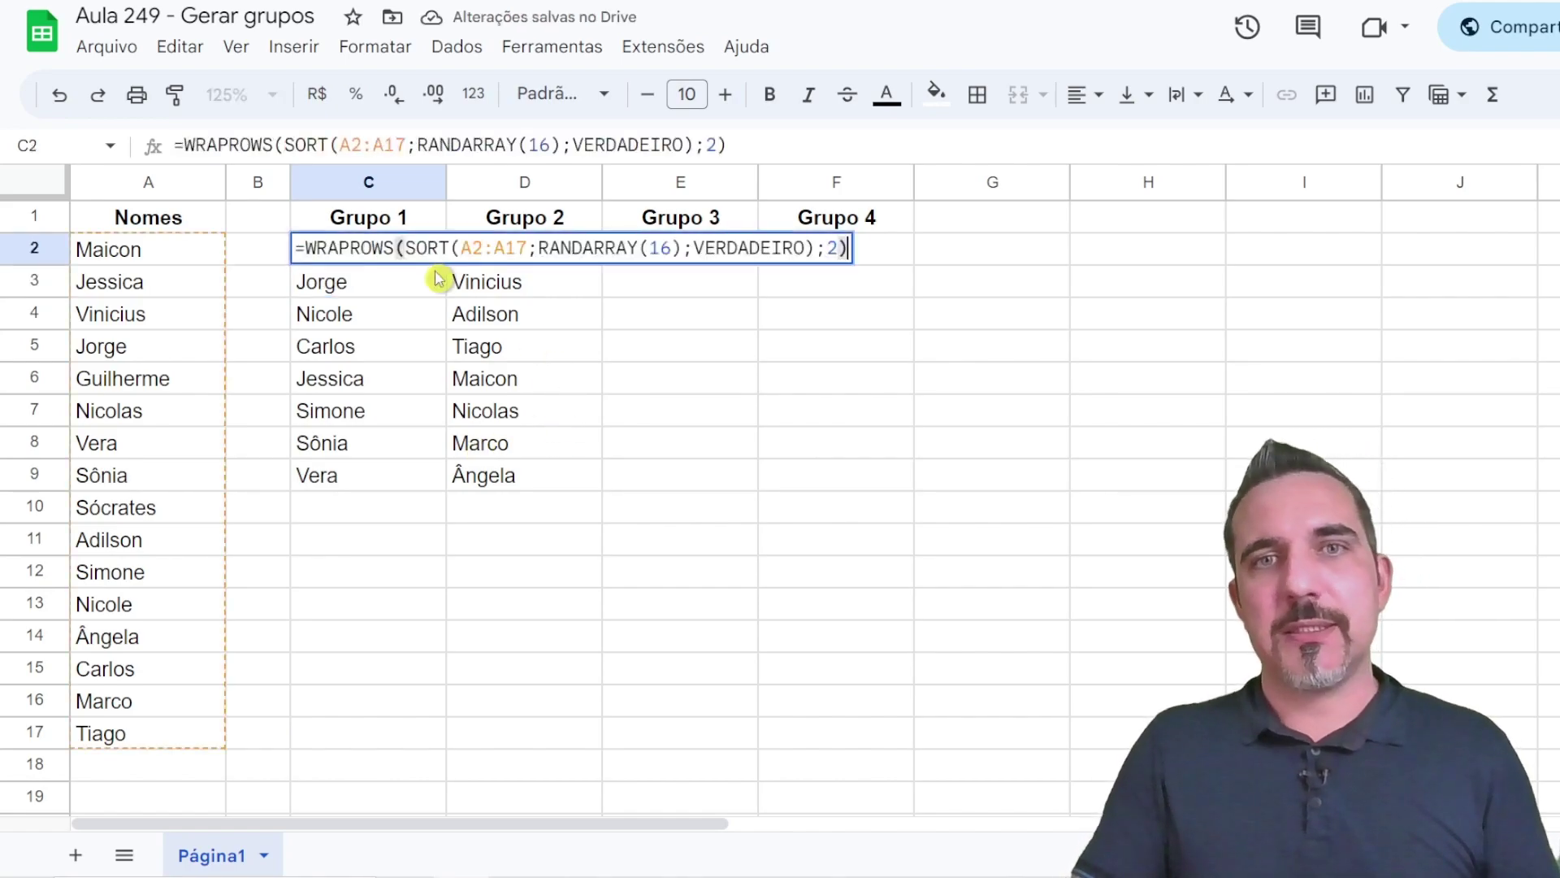
pyautogui.doubleClick(831, 249)
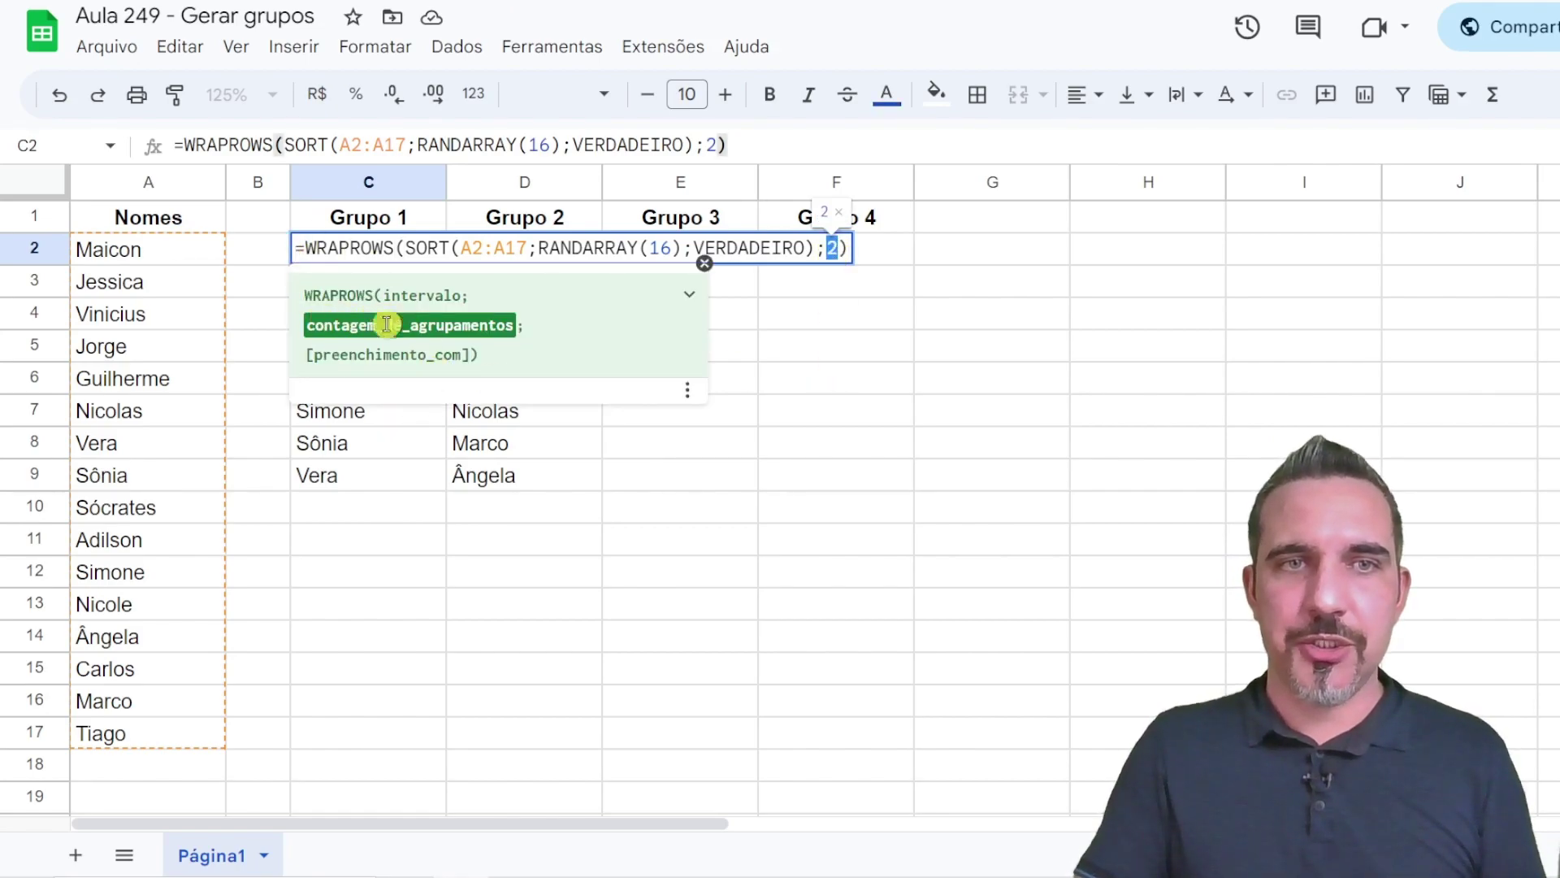
pyautogui.click(705, 262)
pyautogui.write('4')
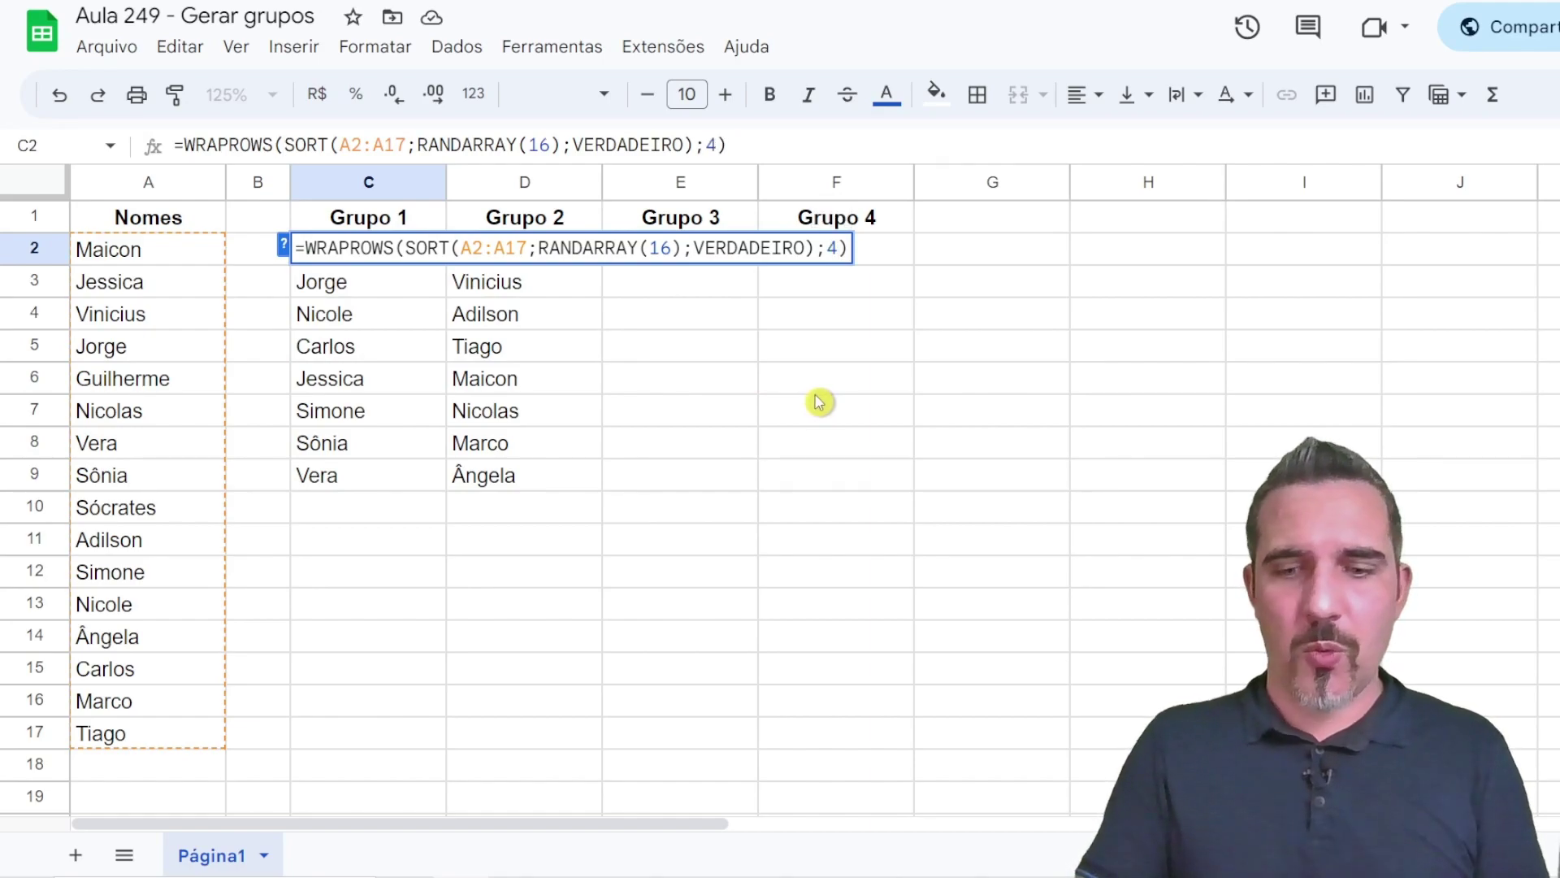
pyautogui.press('Return')
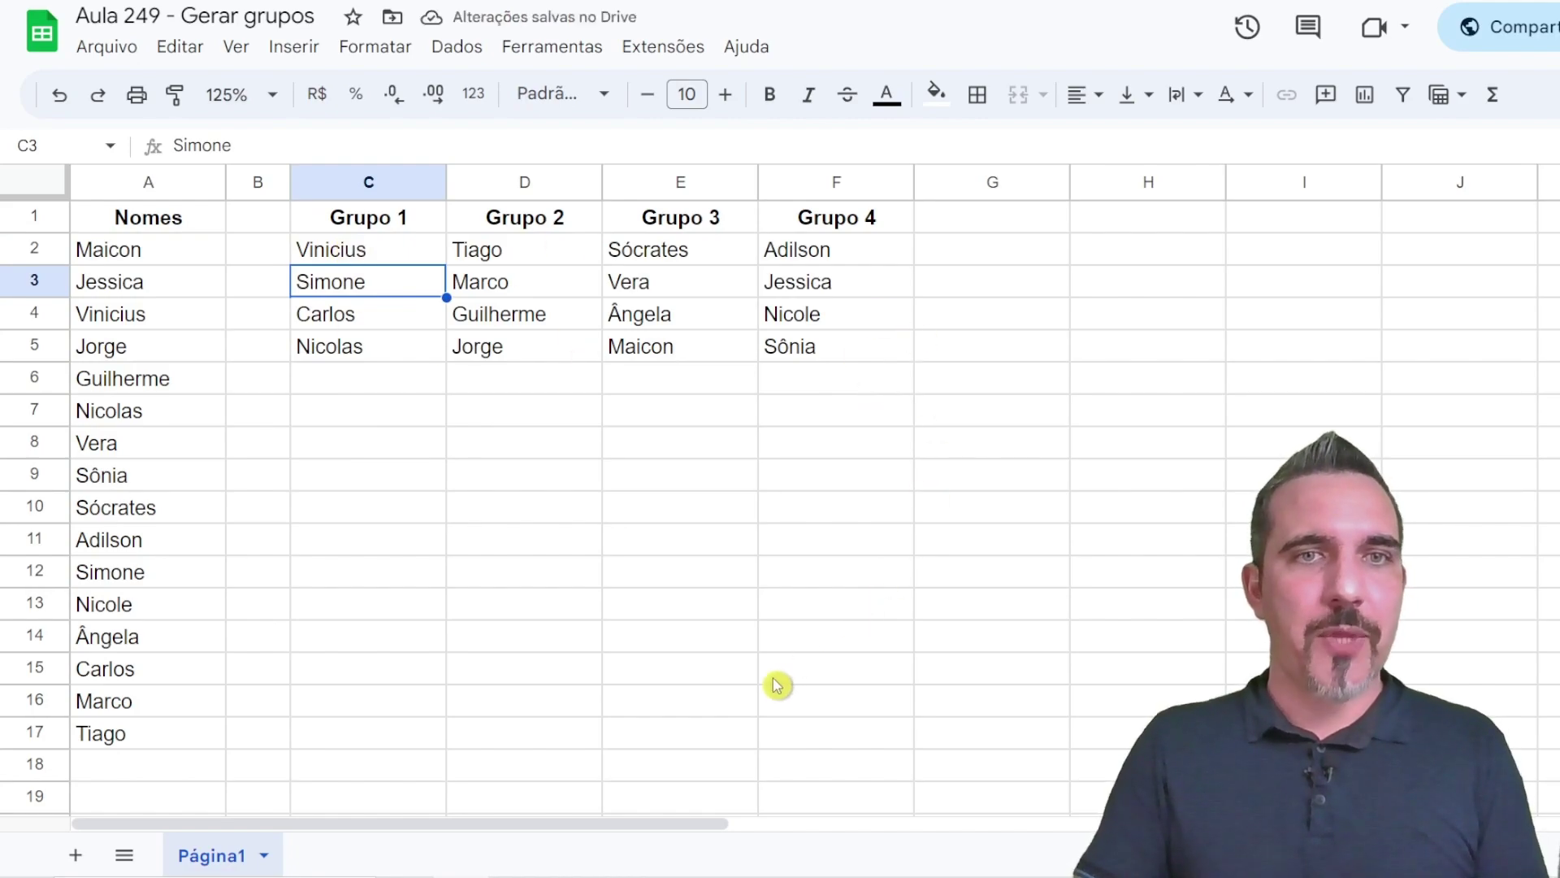
# Review the Grupo 1 names and enter 4 in C8 to trigger a recalculation of the groups
pyautogui.click(358, 250)
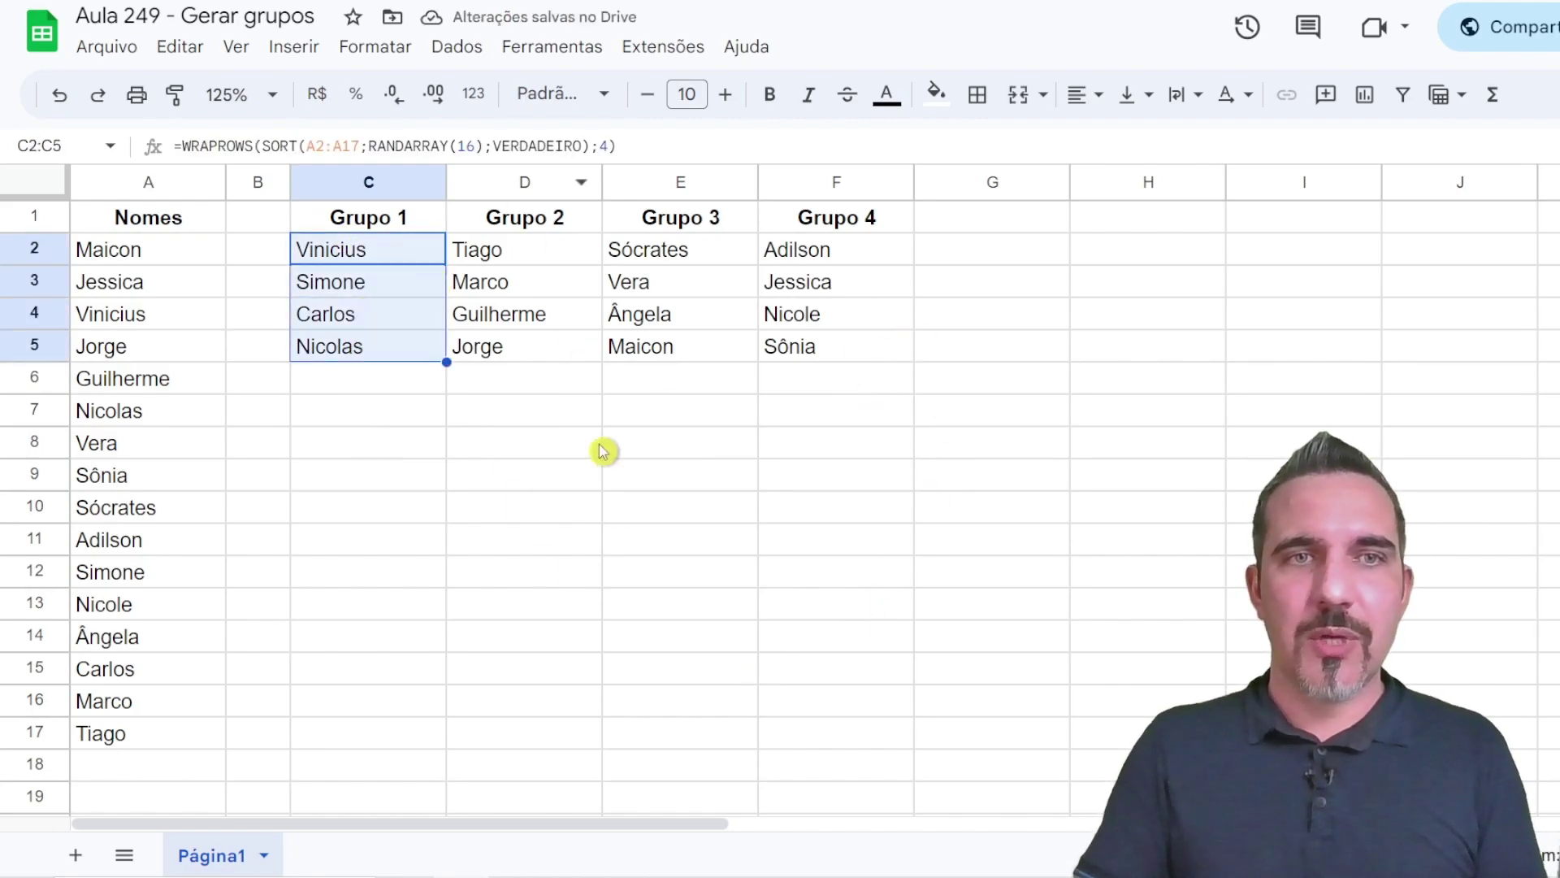
pyautogui.click(359, 453)
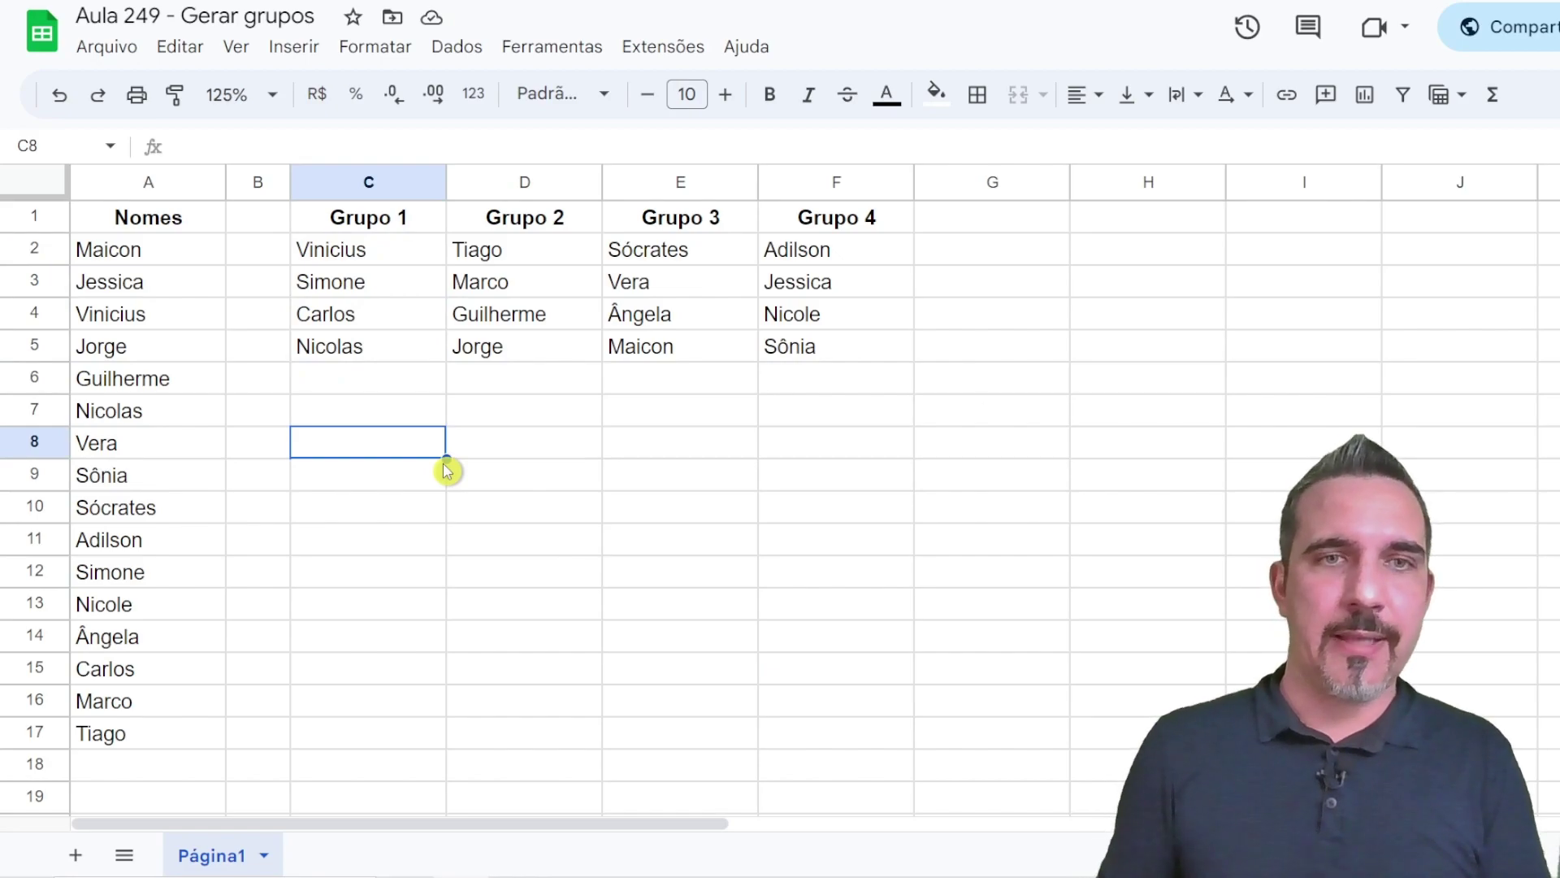
pyautogui.write('4')
pyautogui.press('Return')
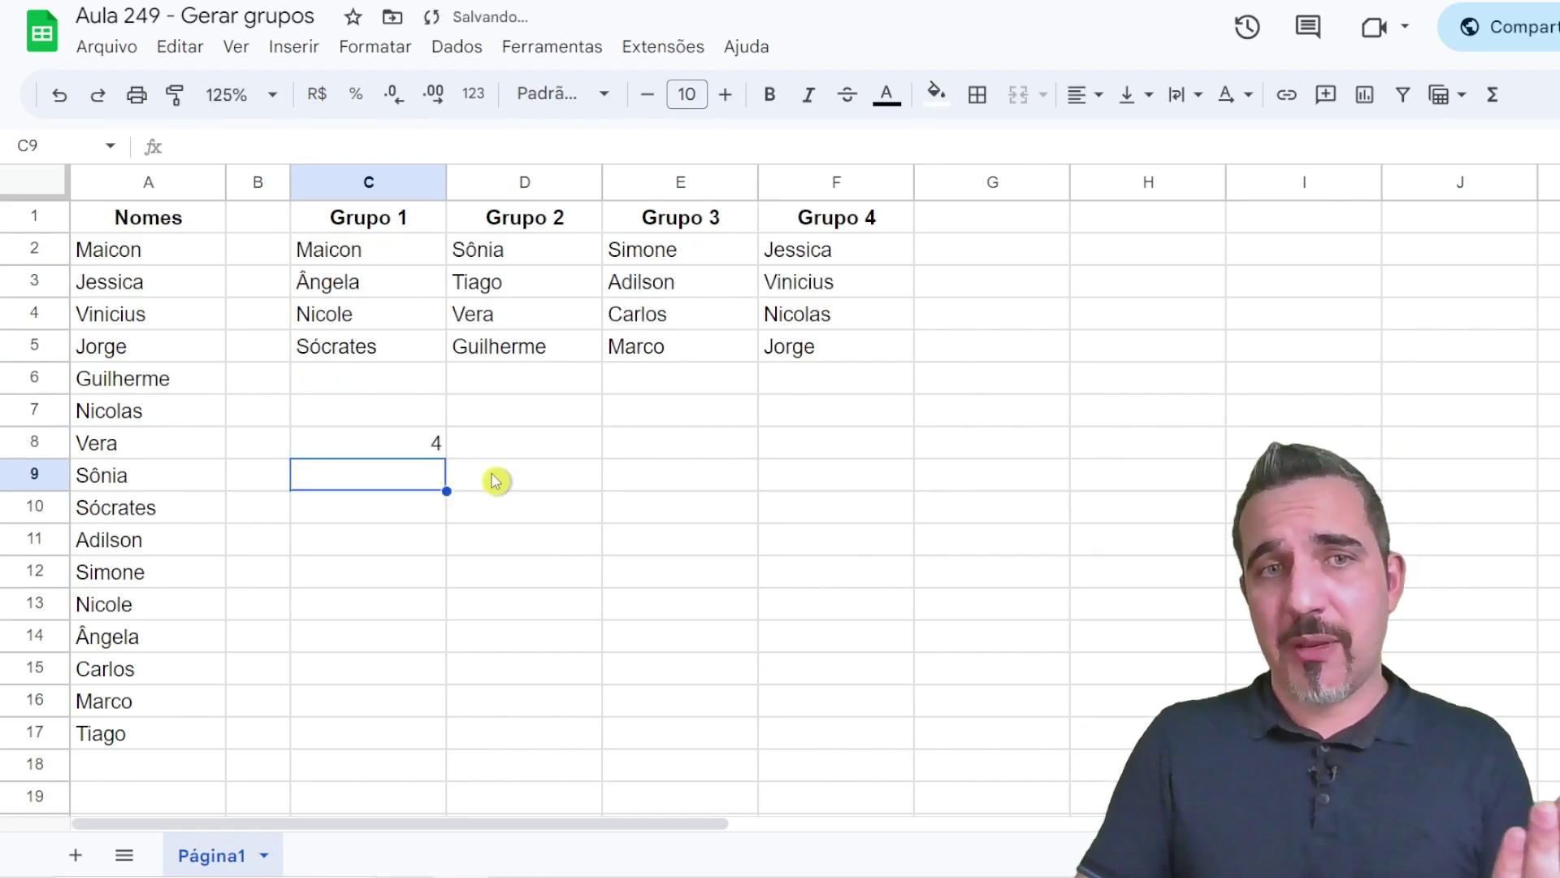
# Enter the test values 1, 2, 4, 5 and 6 in C8:C12 to recalculate the groups repeatedly
pyautogui.click(435, 446)
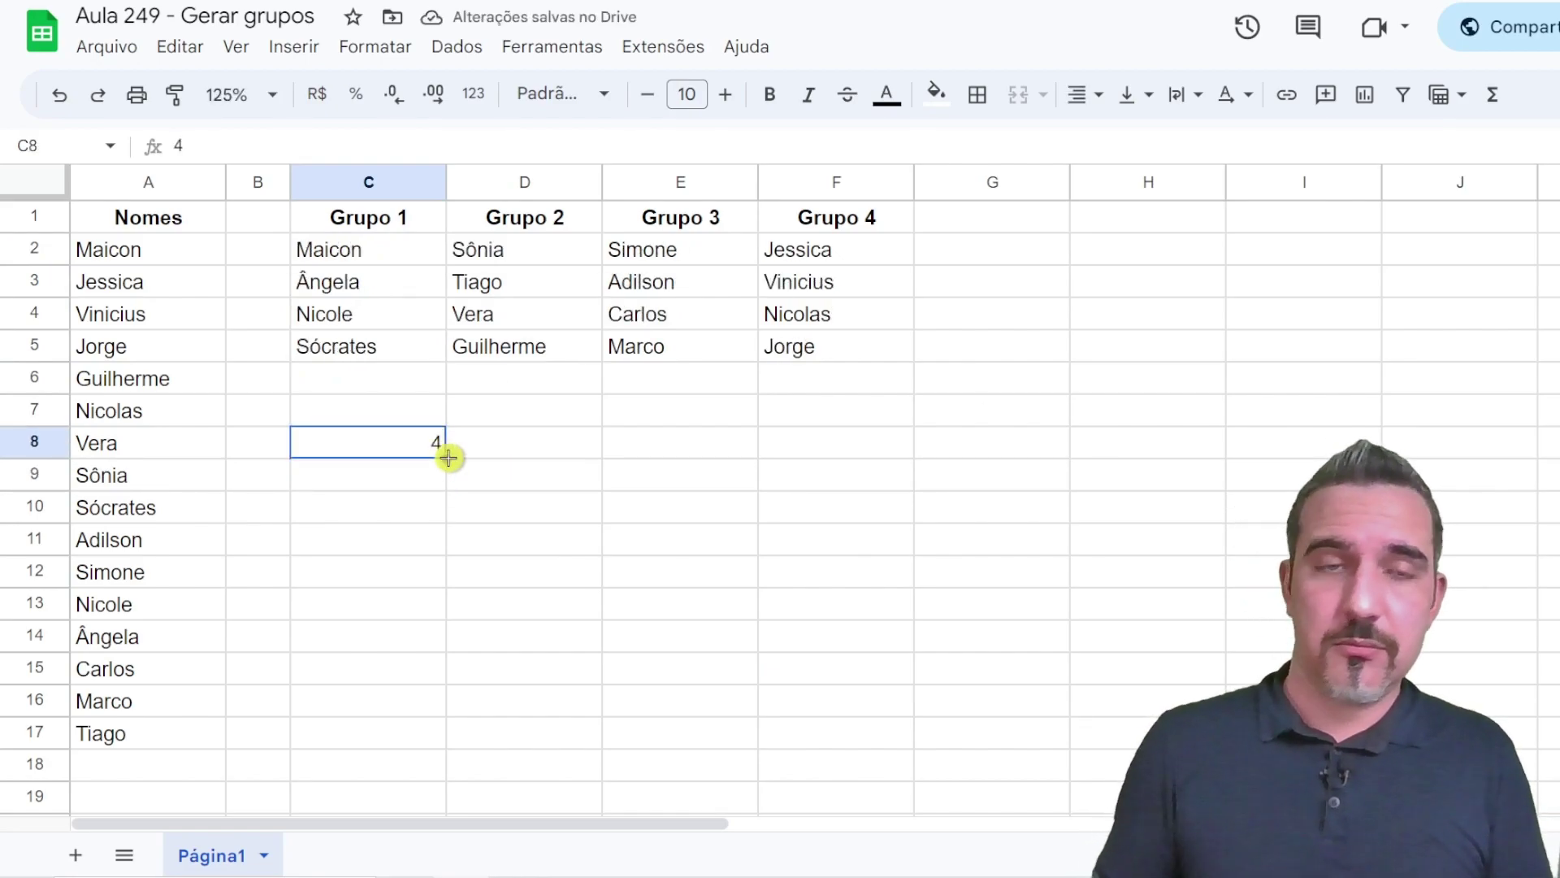
pyautogui.write('1')
pyautogui.press('Return')
pyautogui.write('2')
pyautogui.press('Return')
pyautogui.write('4')
pyautogui.press('Return')
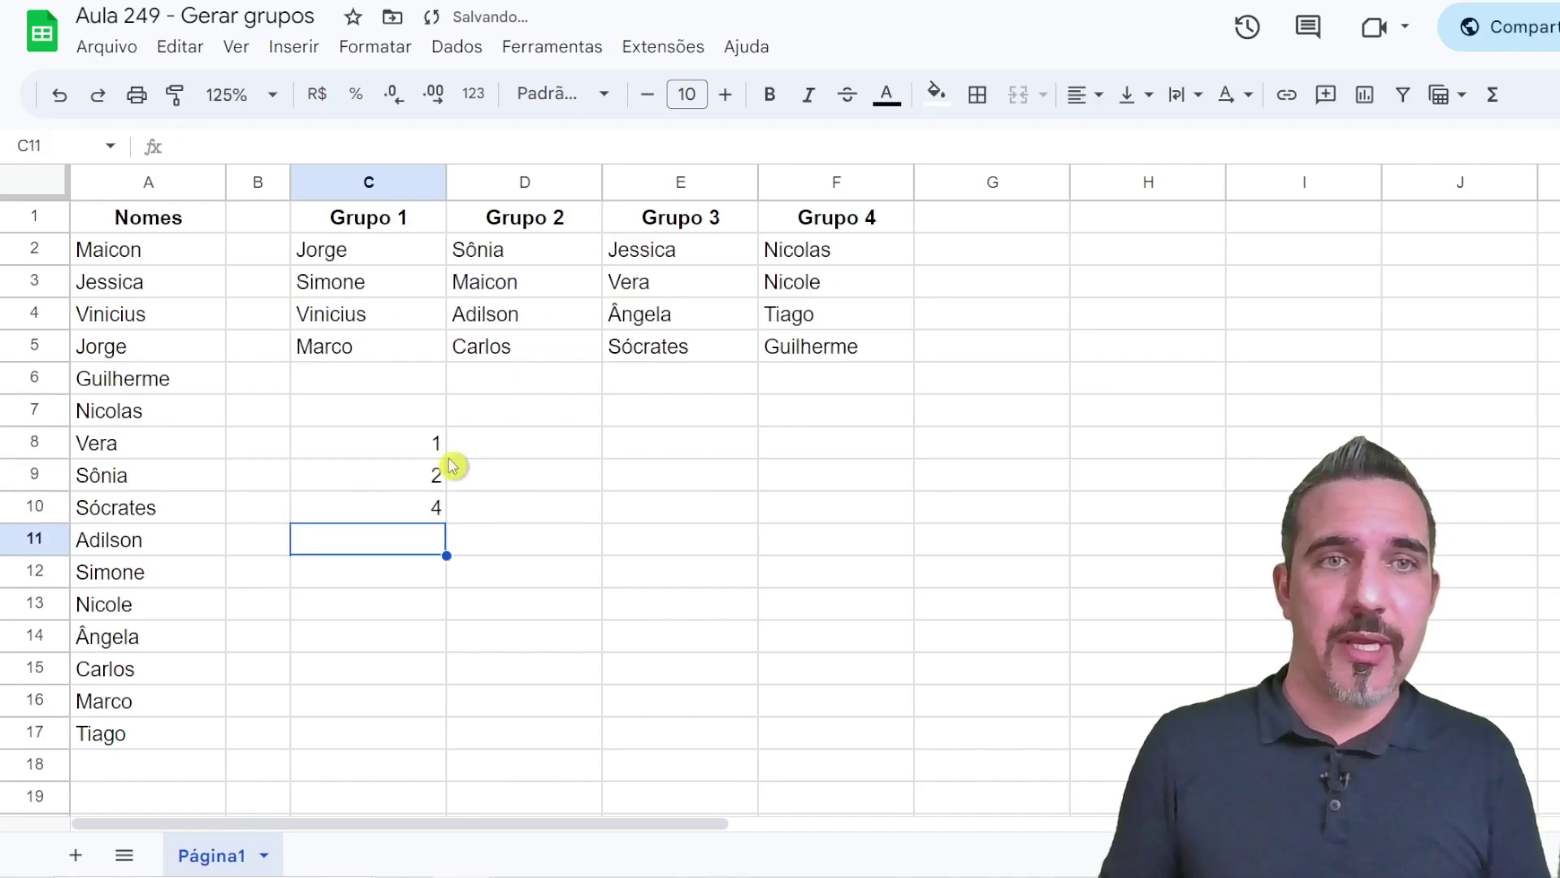
pyautogui.write('5')
pyautogui.press('Return')
pyautogui.write('6')
pyautogui.press('Return')
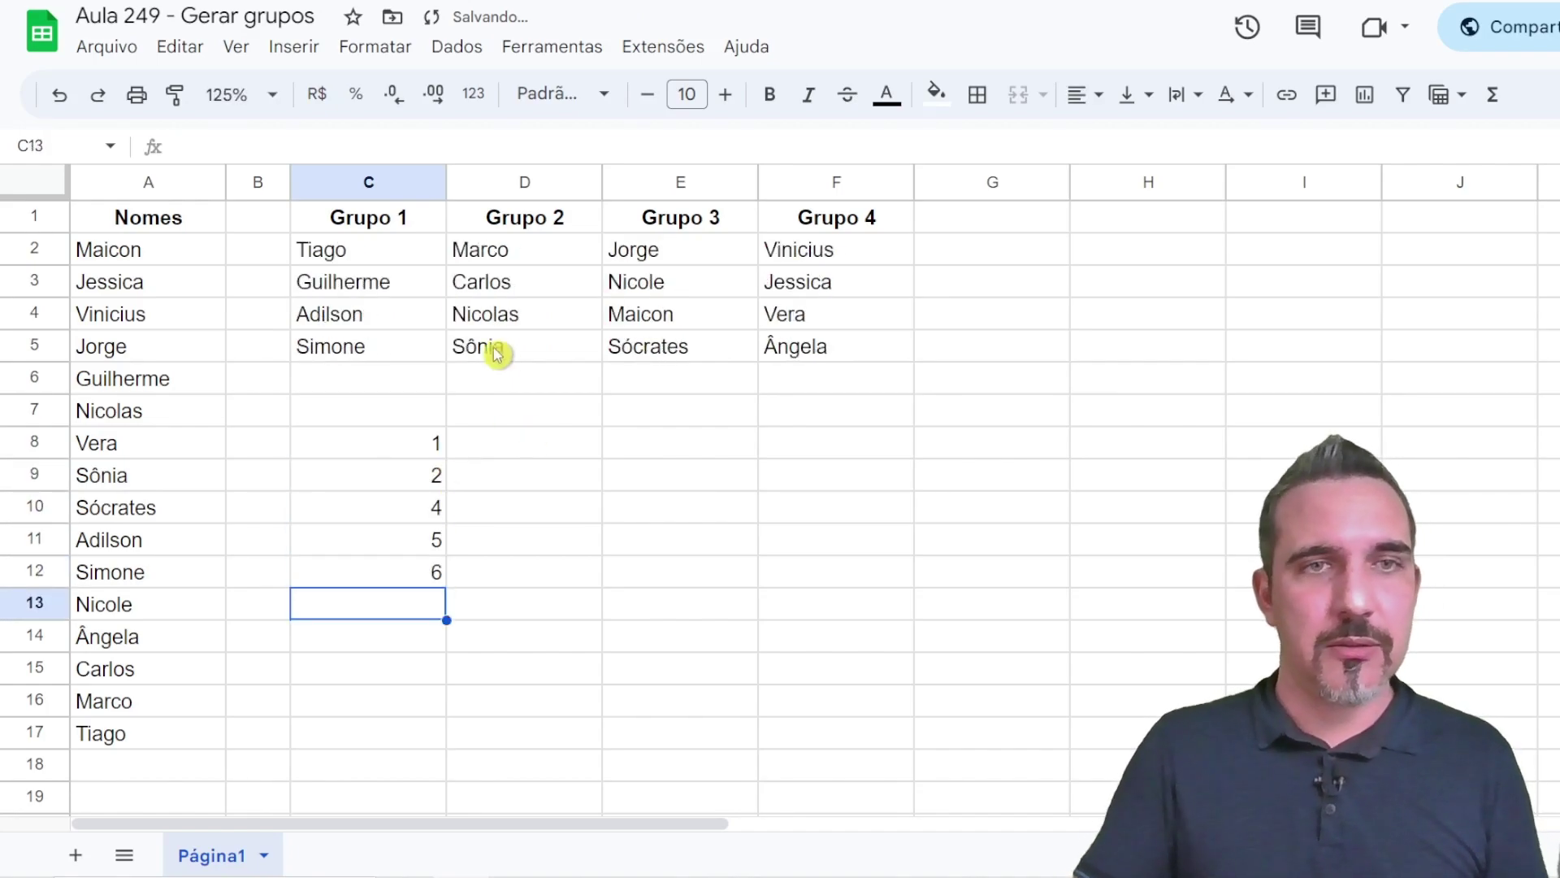
# Replace RANDARRAY(16) in the C2 formula with 1 as the sort column
pyautogui.click(390, 244)
pyautogui.press('F2')
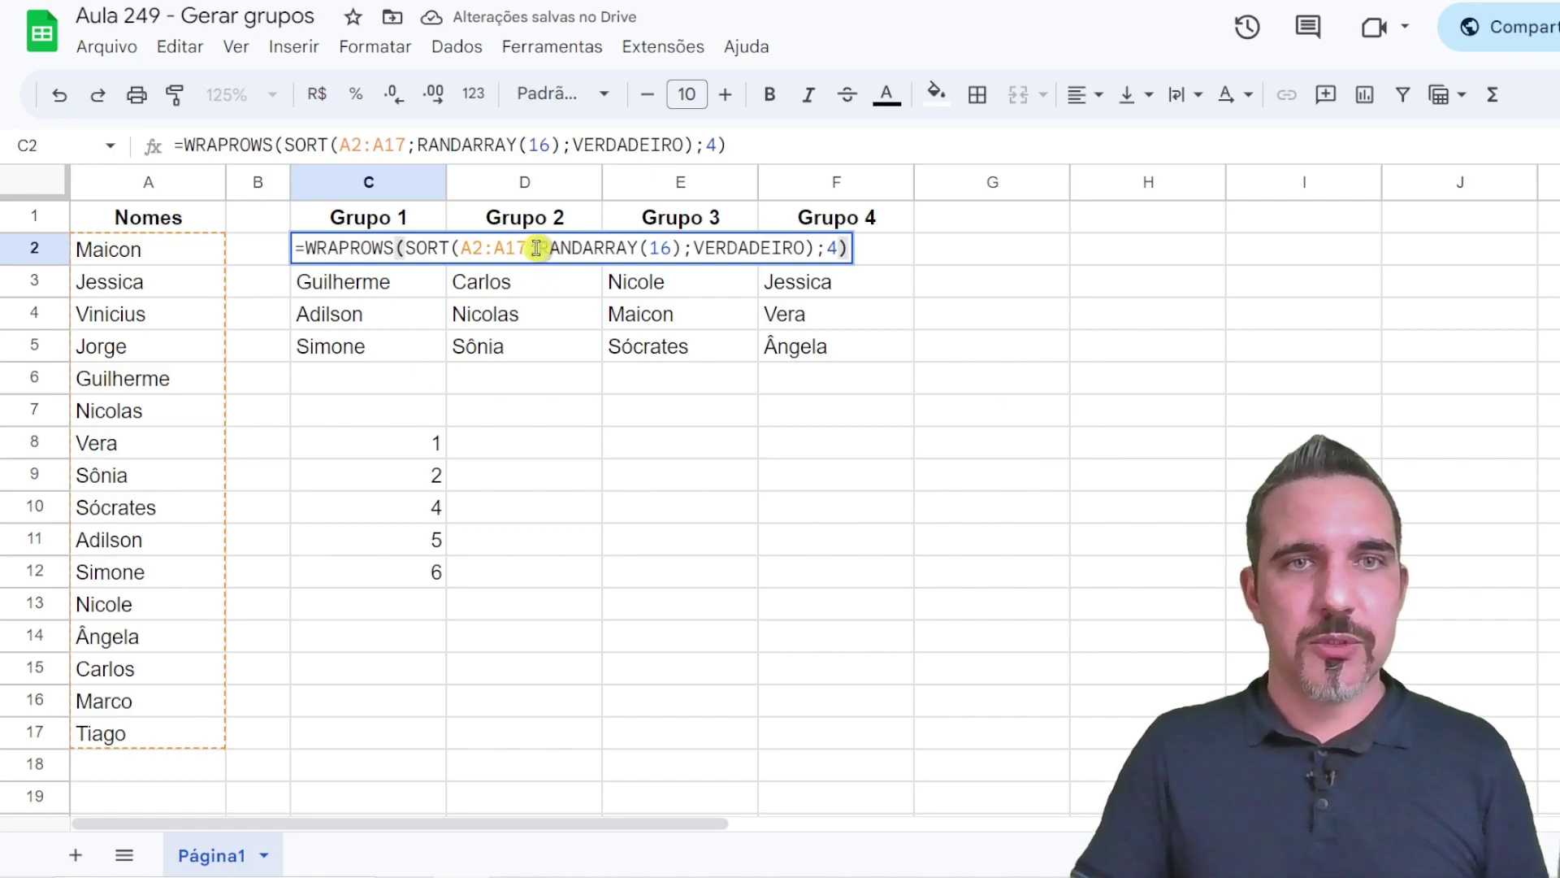
pyautogui.moveTo(538, 246); pyautogui.dragTo(683, 246)
pyautogui.press('Return')
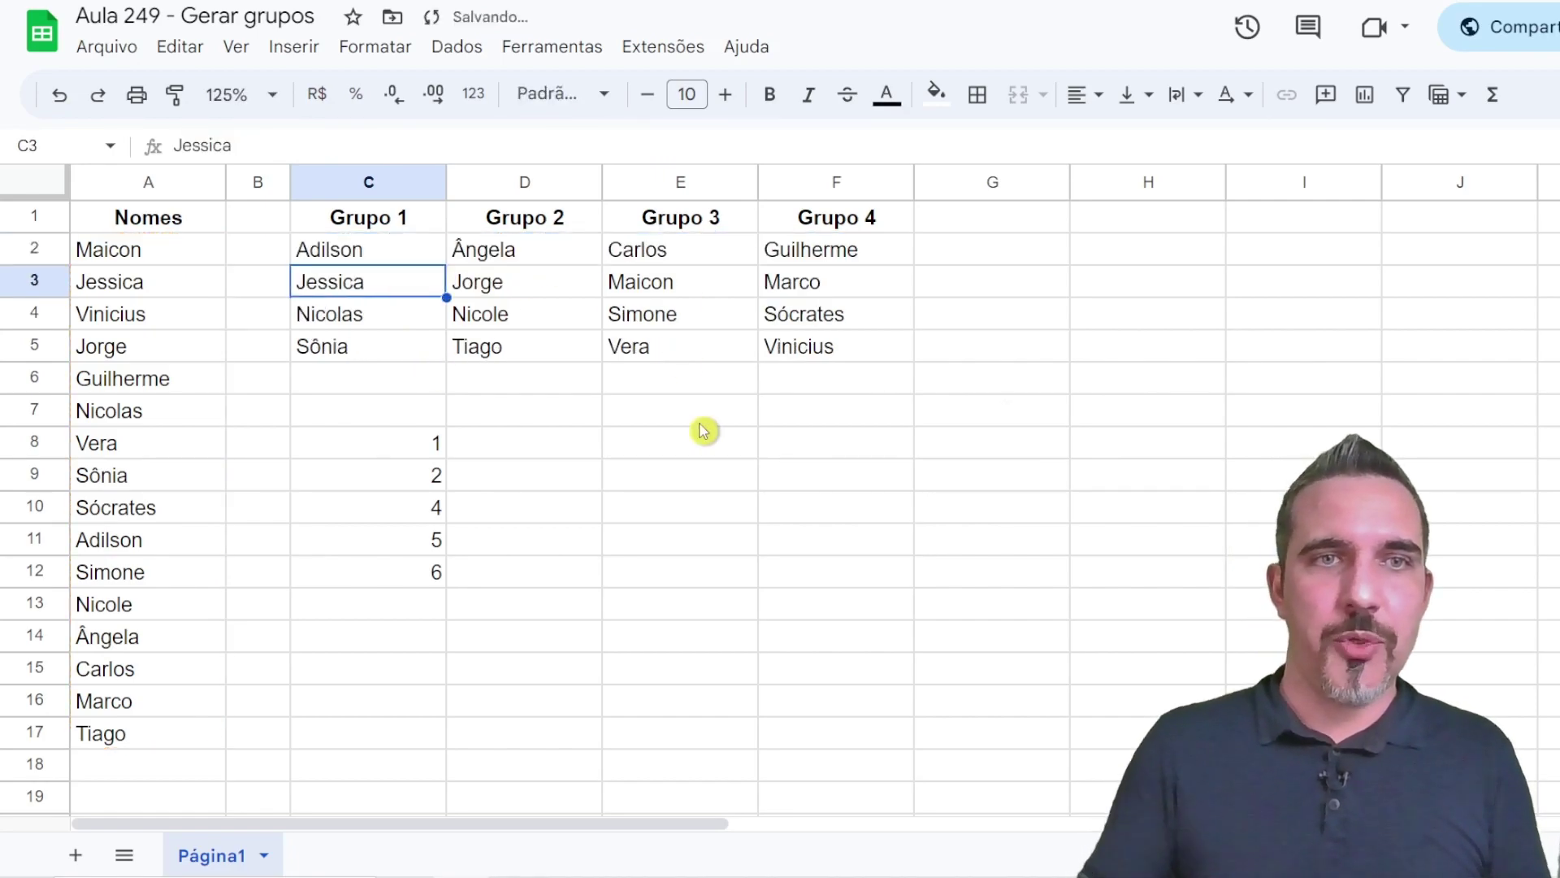
# Examine the order of the names row by row across the four groups in C2:F5
pyautogui.moveTo(382, 250); pyautogui.dragTo(805, 252)
pyautogui.click(394, 280)
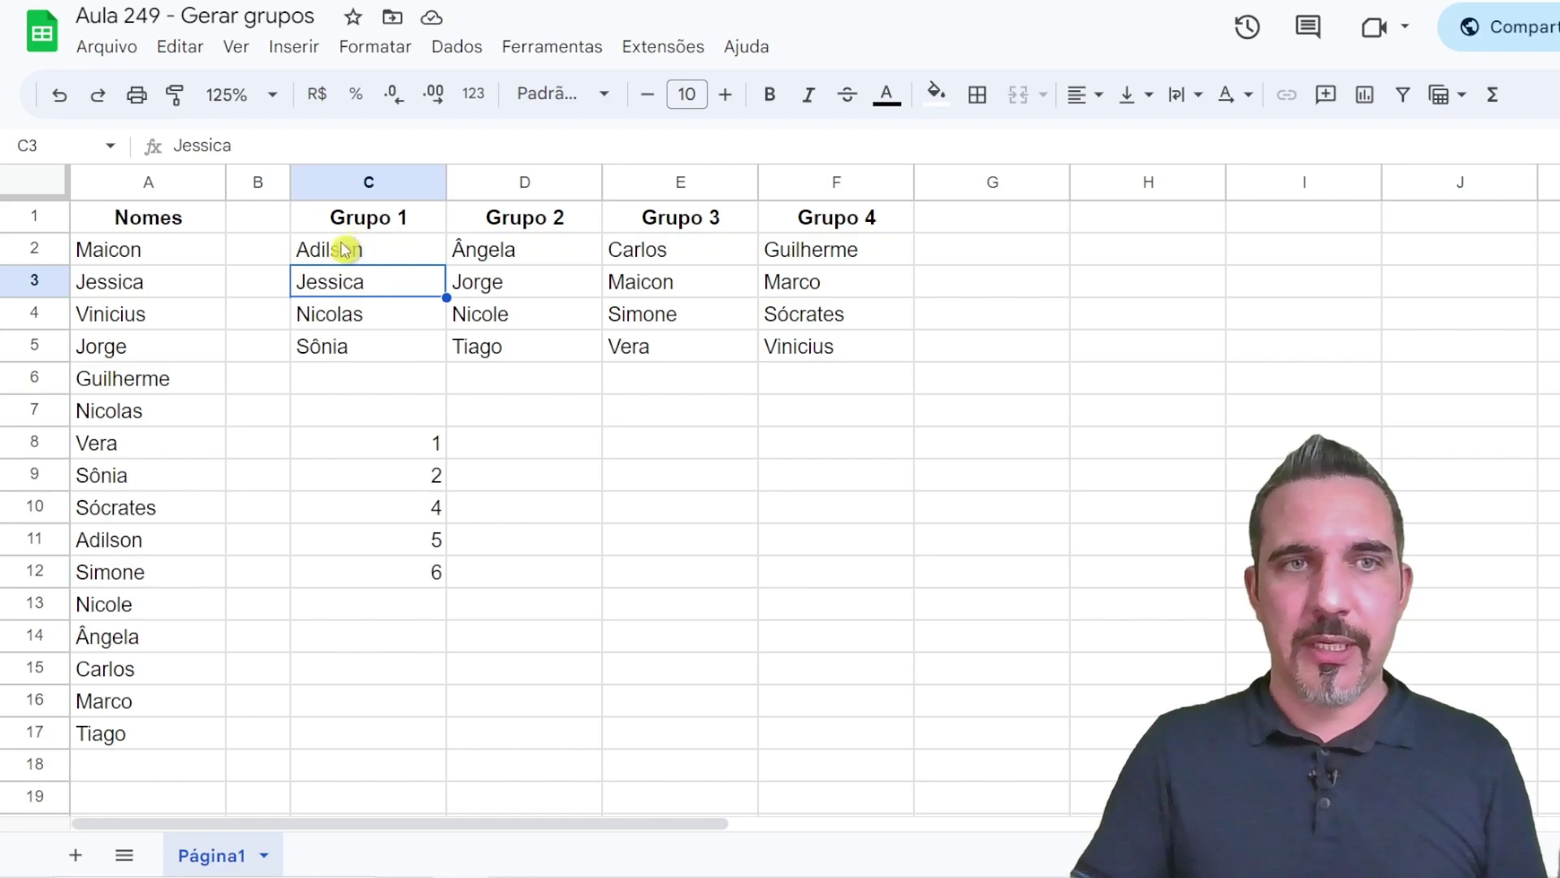
pyautogui.click(325, 253)
pyautogui.moveTo(325, 253); pyautogui.dragTo(808, 251)
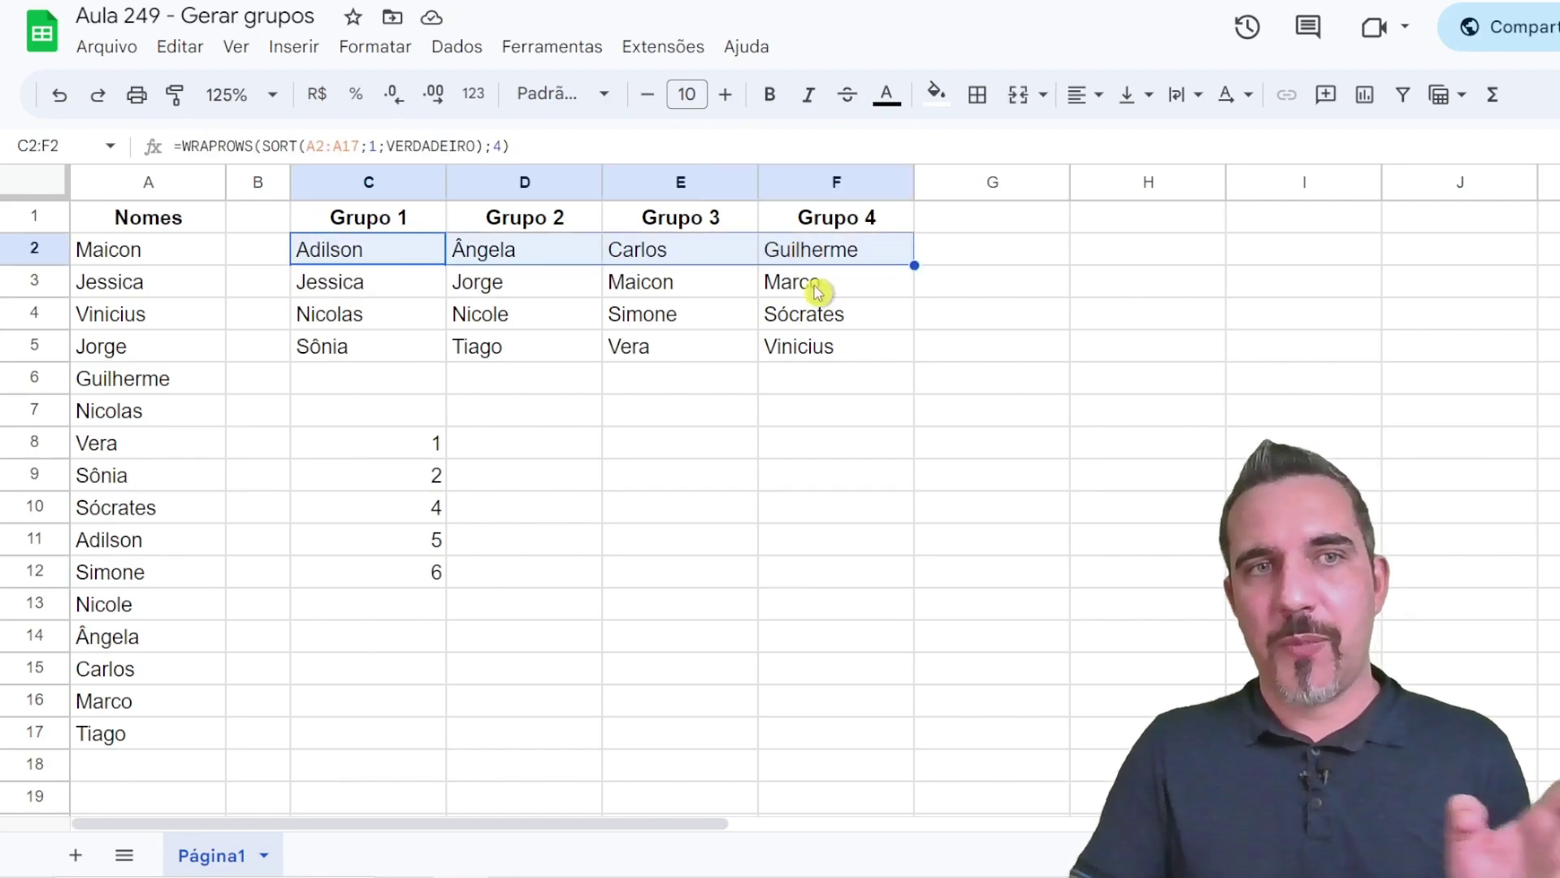
pyautogui.moveTo(384, 296); pyautogui.dragTo(801, 282)
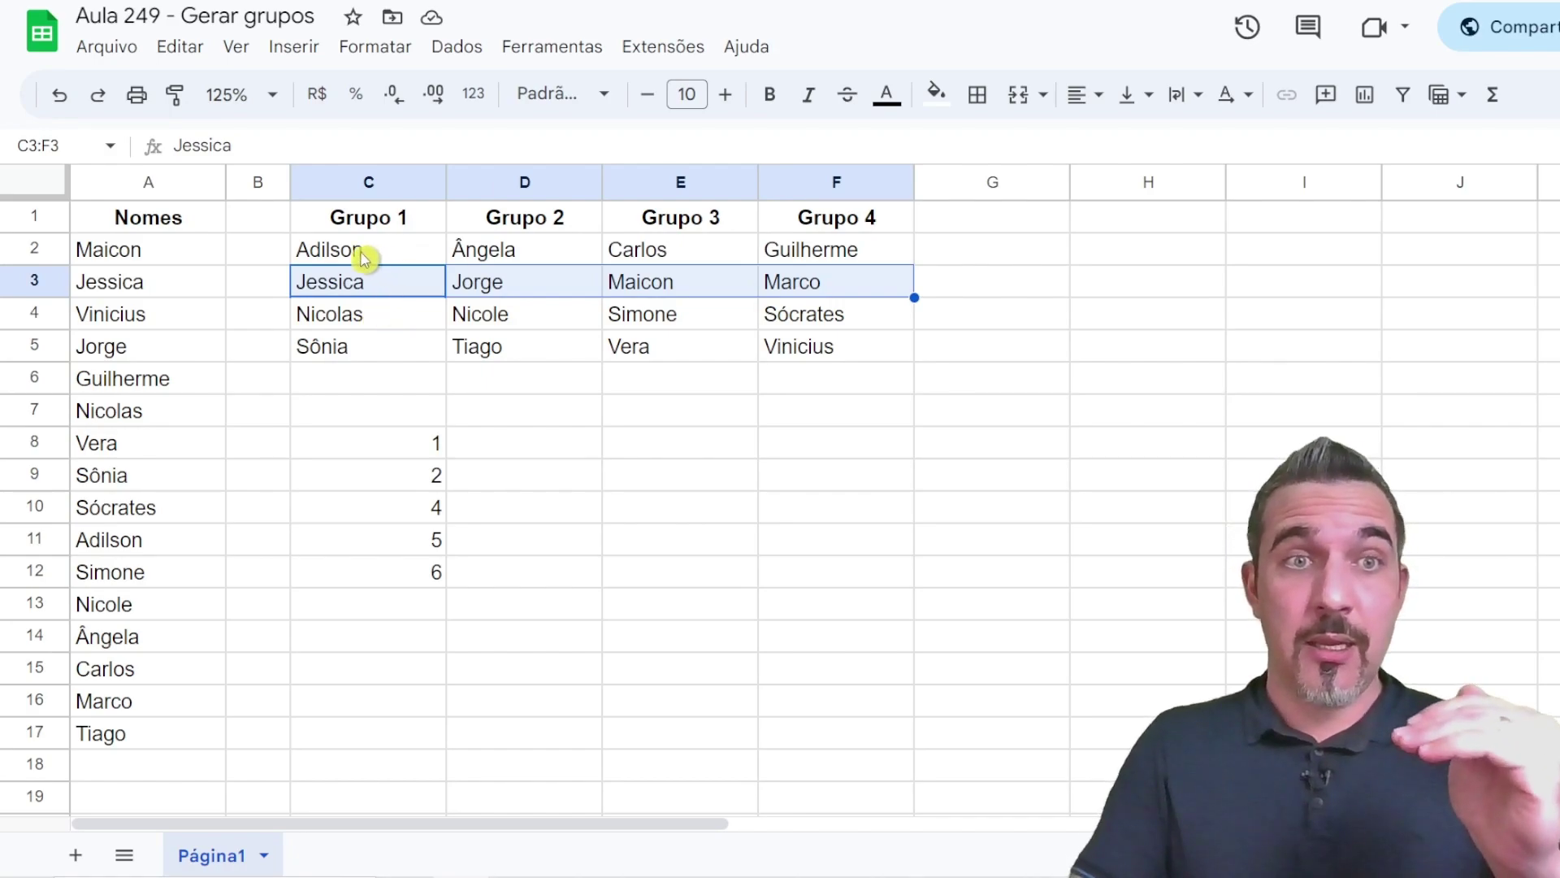
pyautogui.moveTo(378, 259); pyautogui.dragTo(773, 251)
pyautogui.click(395, 287)
pyautogui.moveTo(396, 287); pyautogui.dragTo(792, 284)
pyautogui.moveTo(354, 319); pyautogui.dragTo(800, 313)
pyautogui.moveTo(394, 356); pyautogui.dragTo(767, 352)
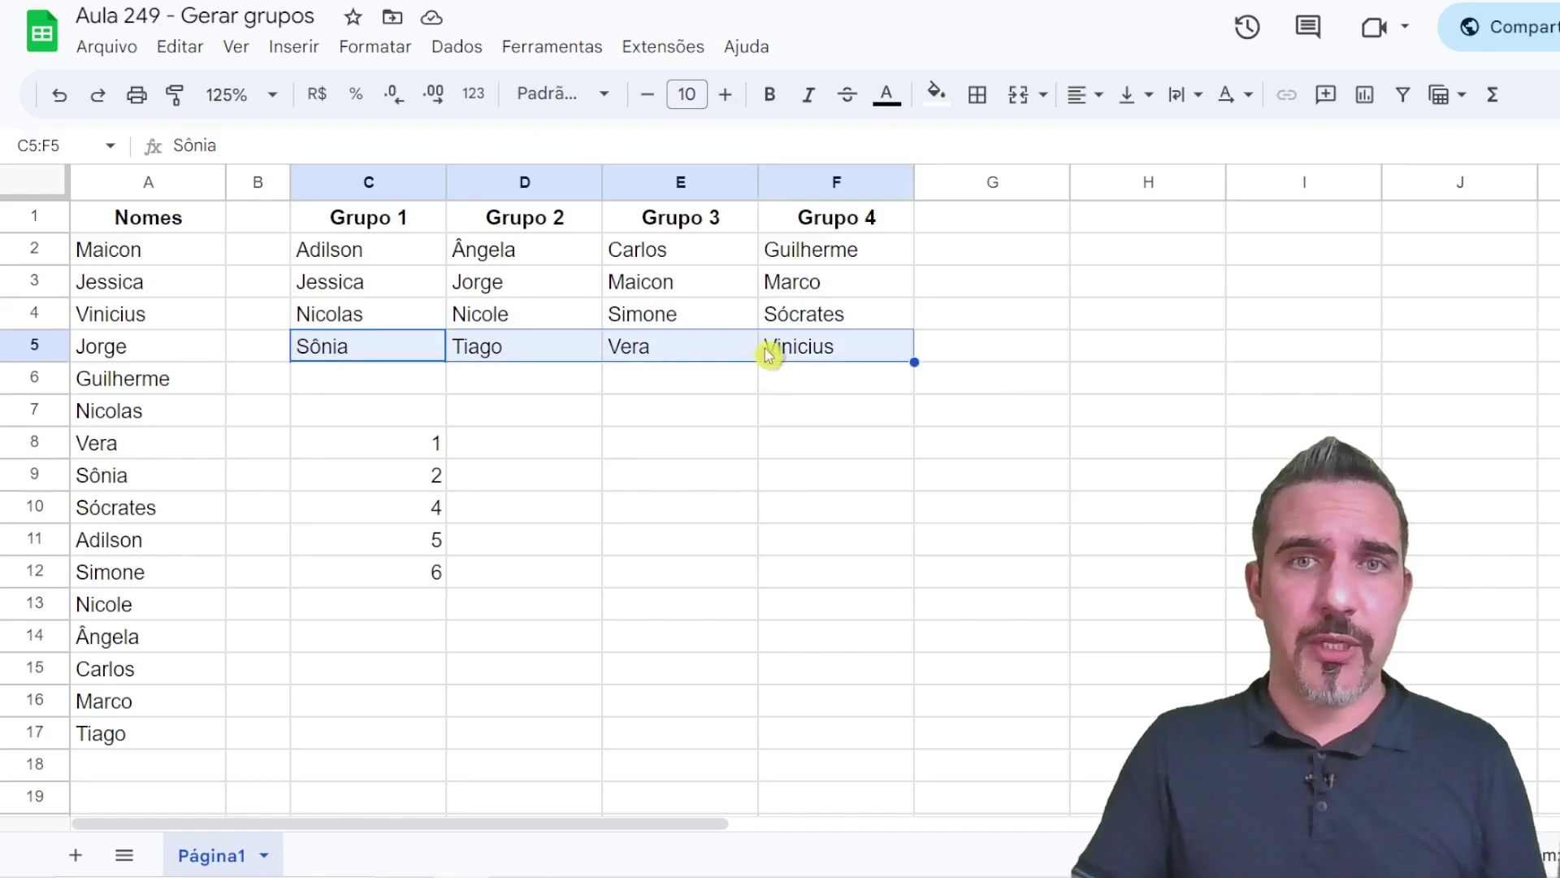
# Clear C8 and enter 54965 in C9 and 58656 in C10 to test whether the groups reshuffle
pyautogui.click(418, 454)
pyautogui.press('Delete')
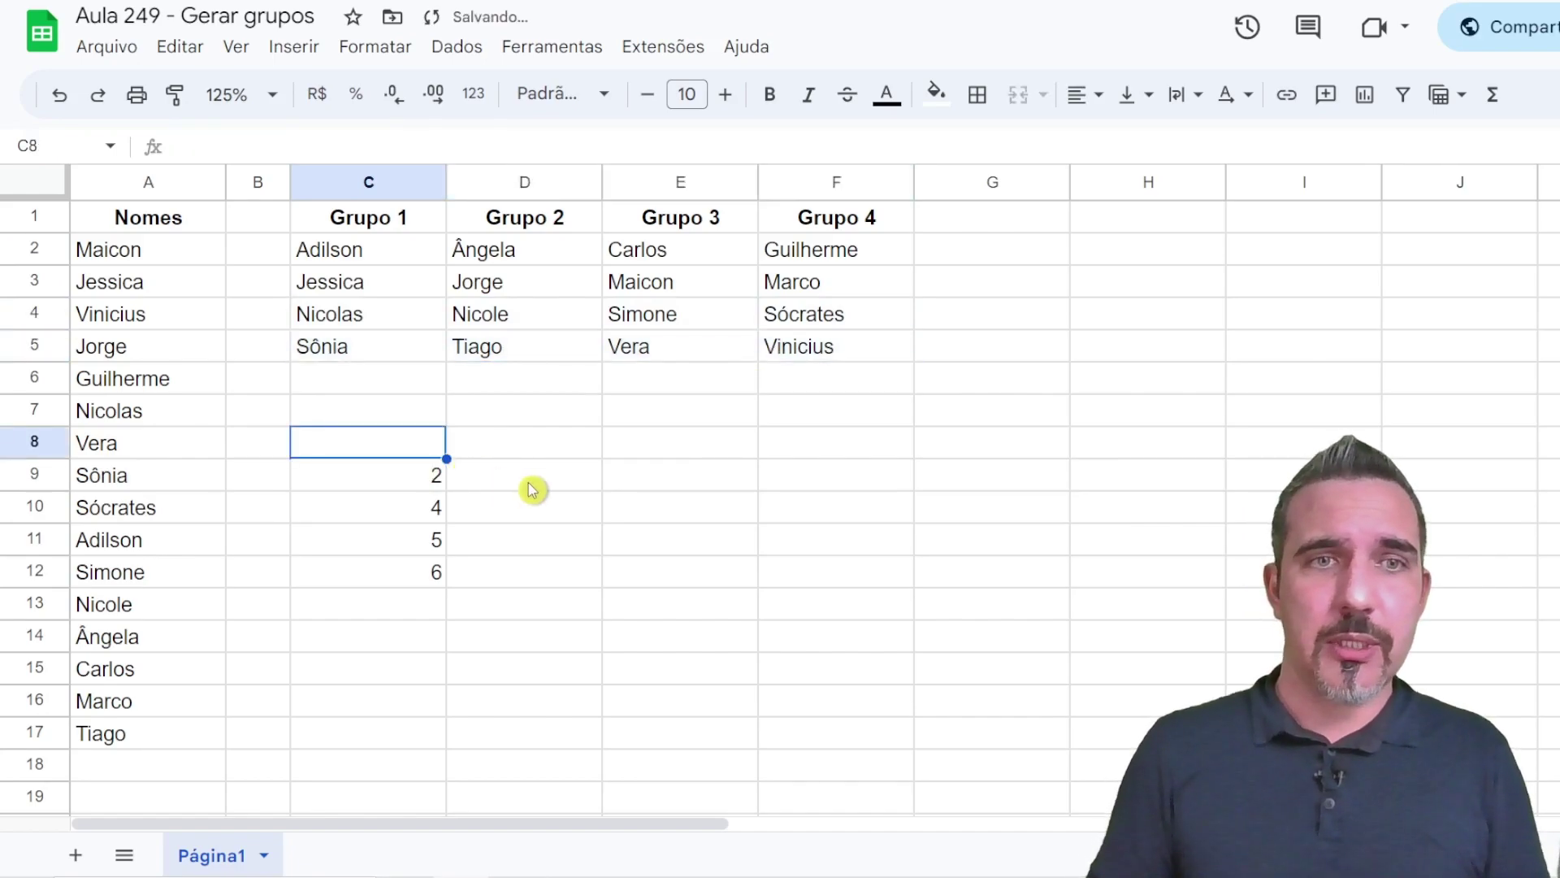
pyautogui.press('Down')
pyautogui.write('54')
pyautogui.press('Return')
pyautogui.write('58656')
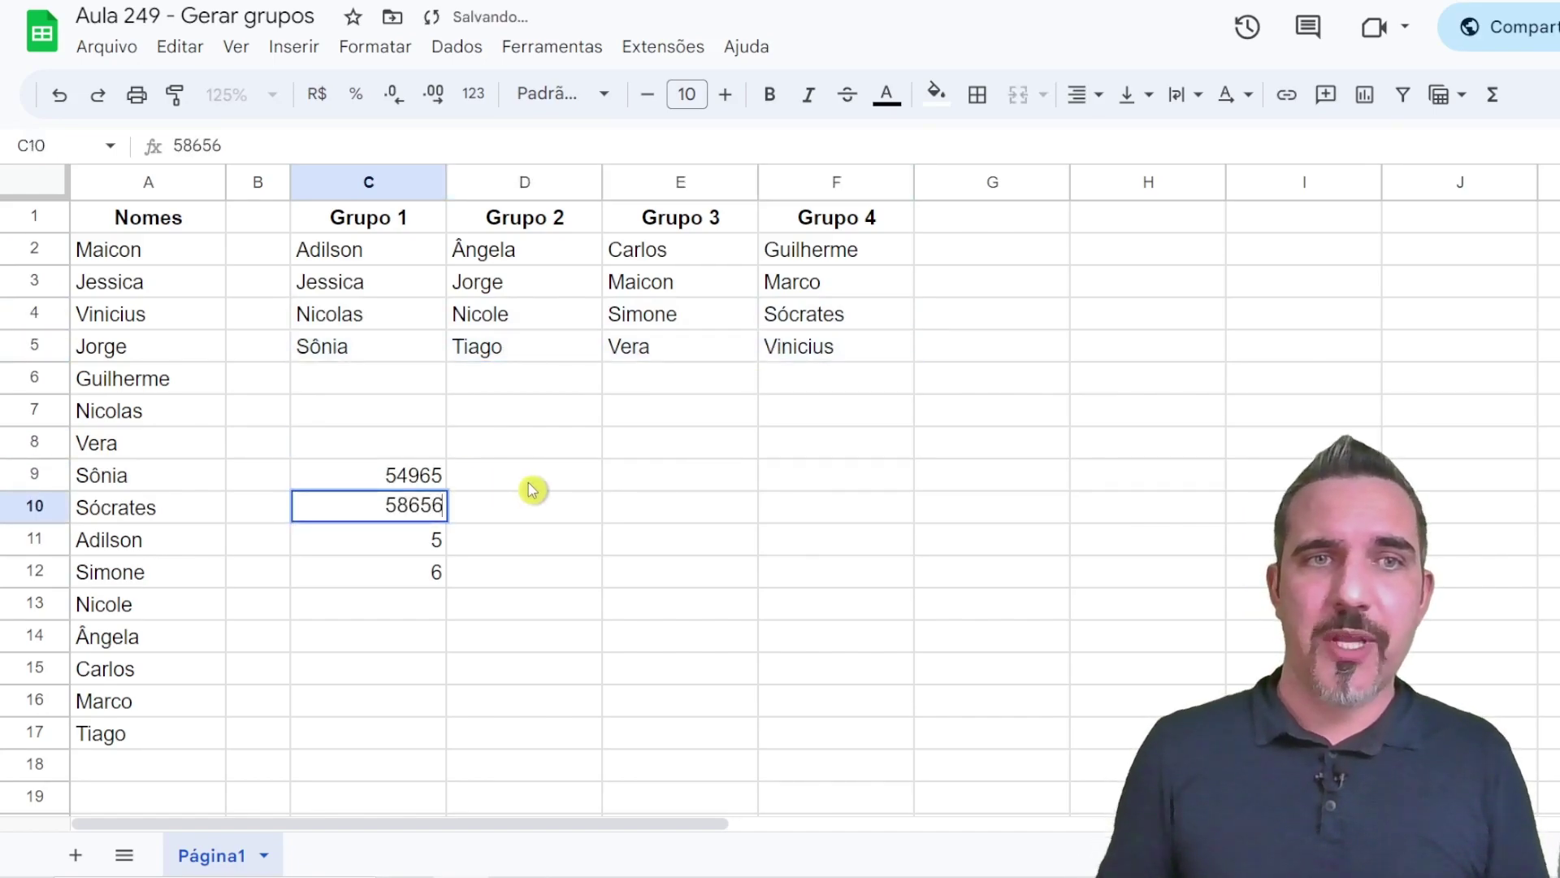
pyautogui.press('Return')
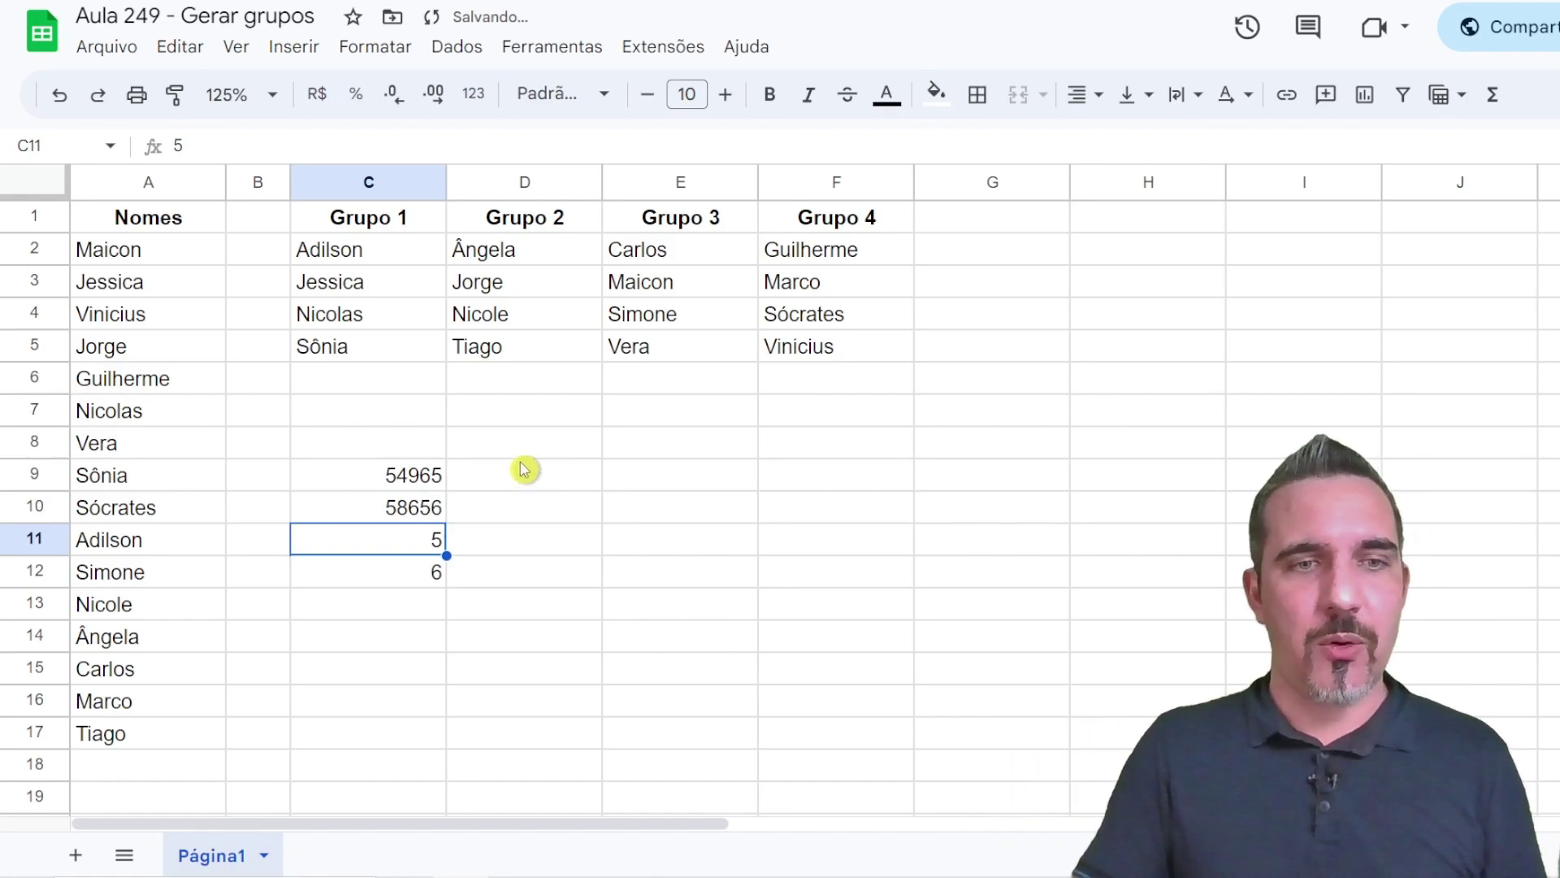
# Undo the test edits in C8:C10 and the replacement of RANDARRAY(16) in the C2 formula
pyautogui.hotkey('ctrl', 'z')
pyautogui.hotkey('ctrl', 'z')
pyautogui.hotkey('ctrl', 'z')
pyautogui.hotkey('ctrl', 'z')
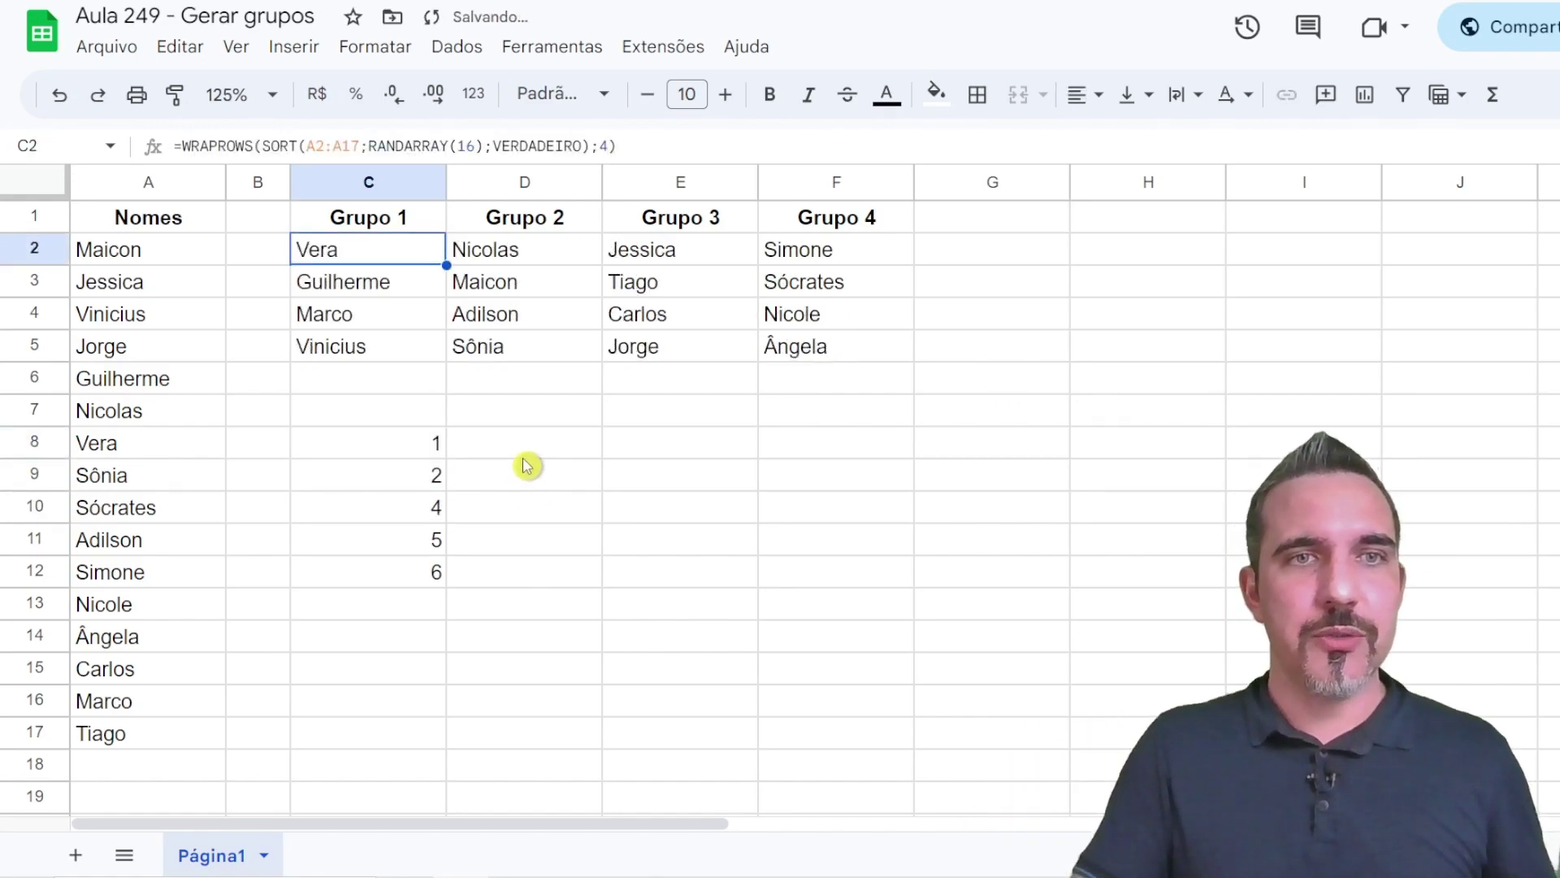
# Inspect the RANDARRAY(16) argument in the C2 formula without changing it
pyautogui.press('F2')
pyautogui.moveTo(540, 247); pyautogui.dragTo(684, 247)
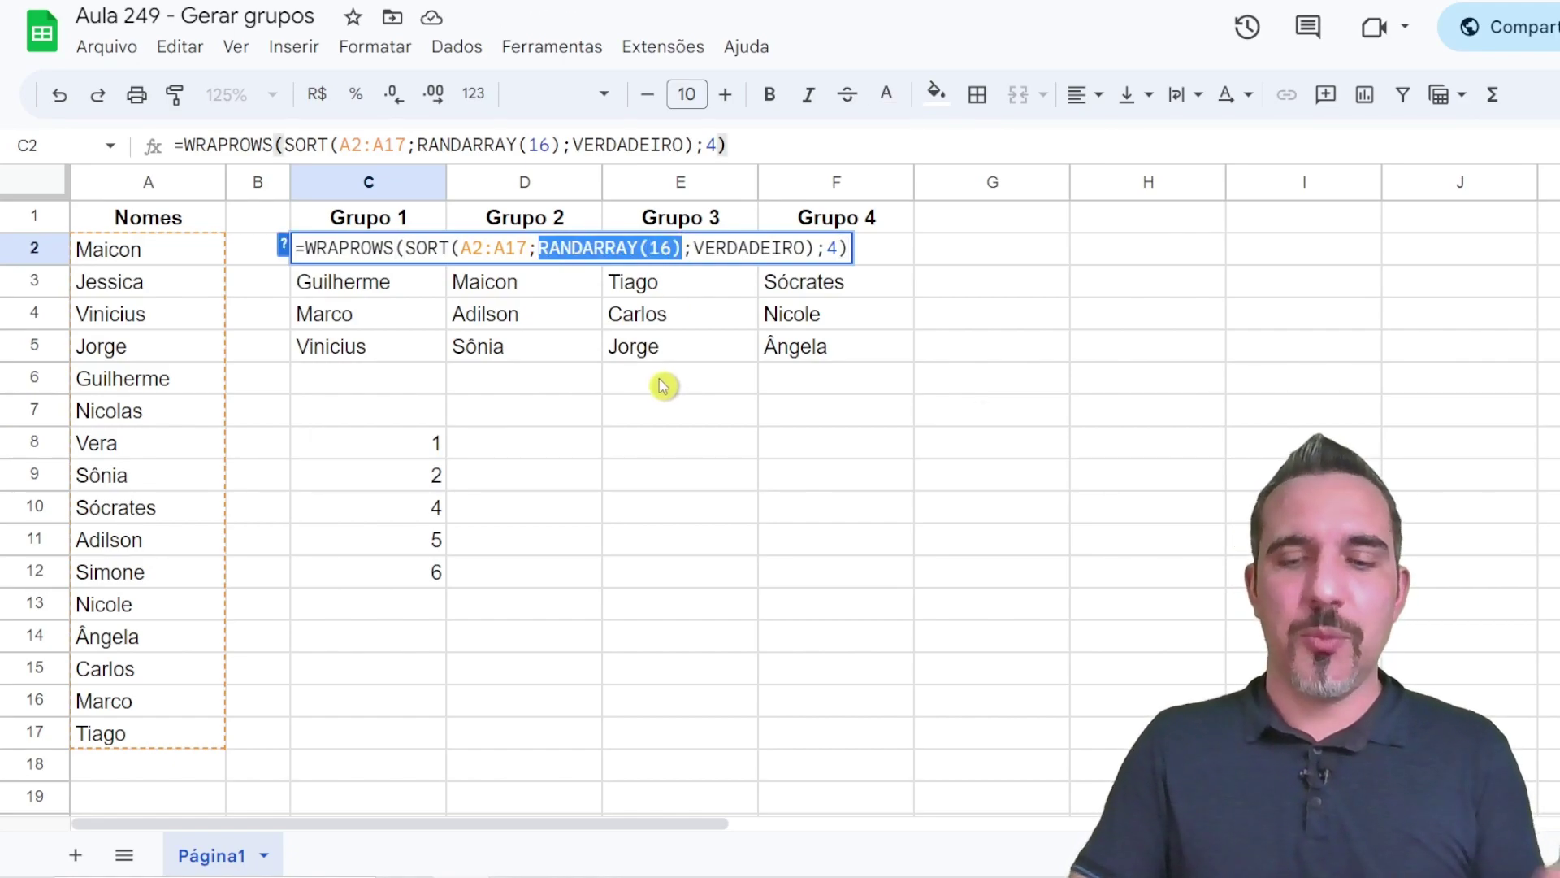
pyautogui.press('Return')
# Clear the test numbers from C8:C12
pyautogui.moveTo(432, 445); pyautogui.dragTo(431, 569)
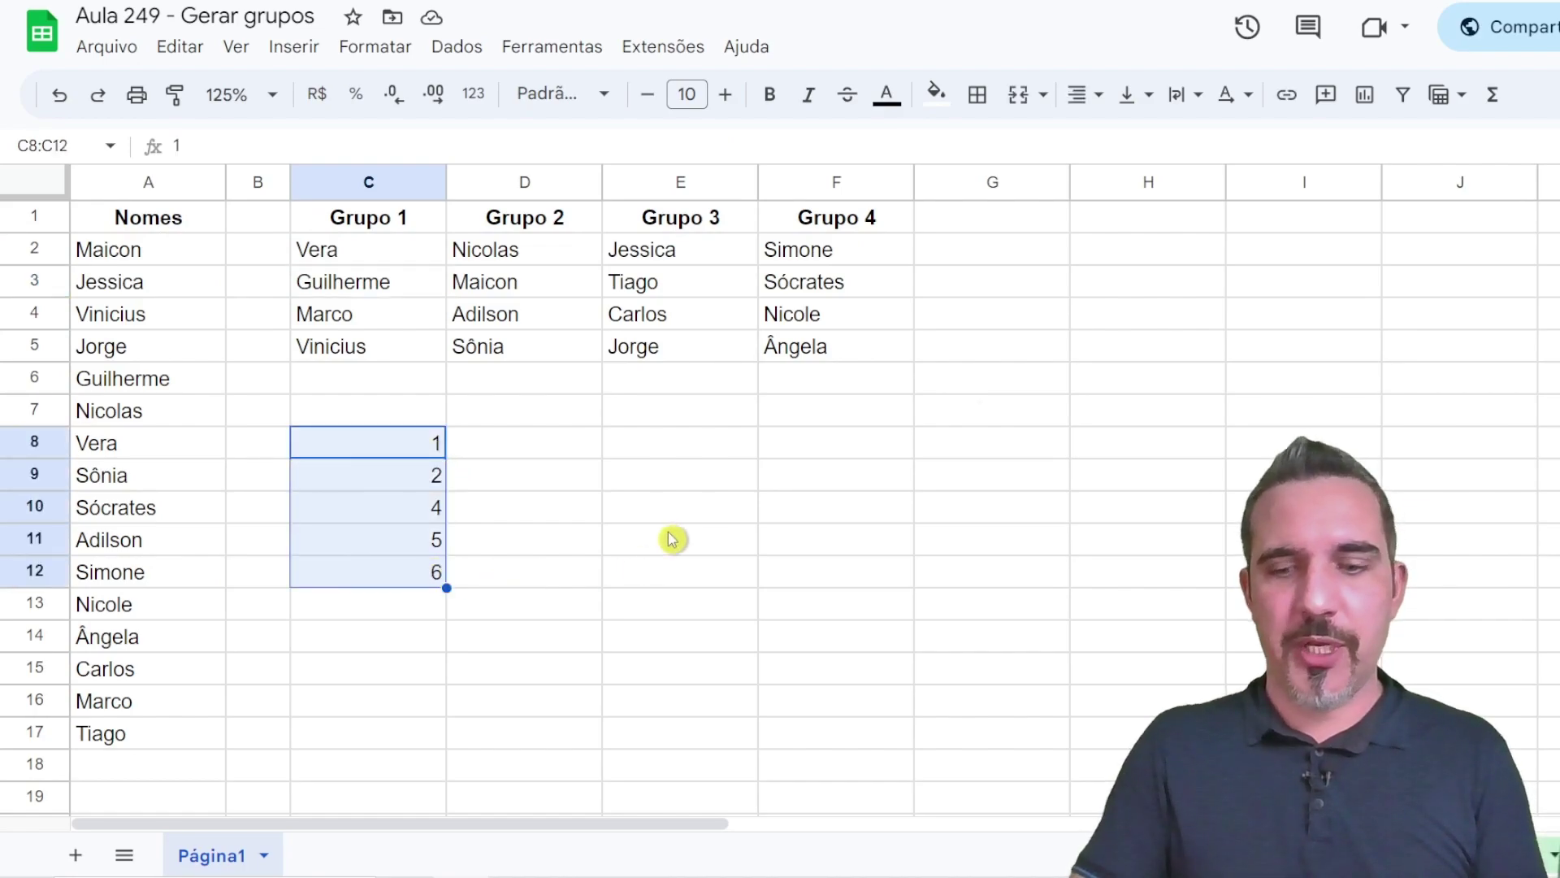
pyautogui.press('Delete')
pyautogui.click(372, 413)
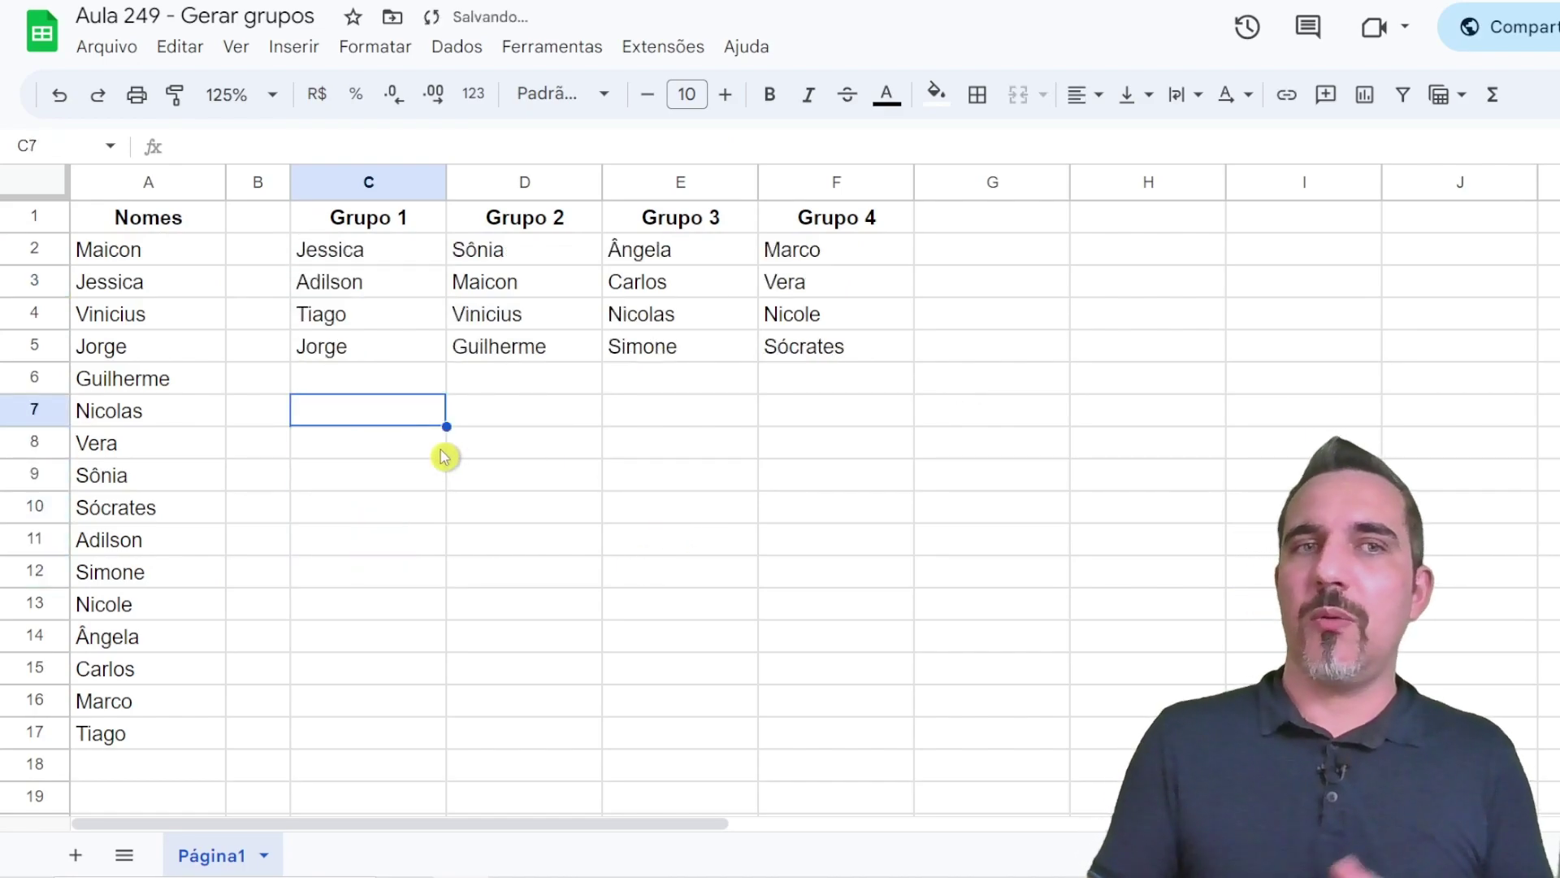